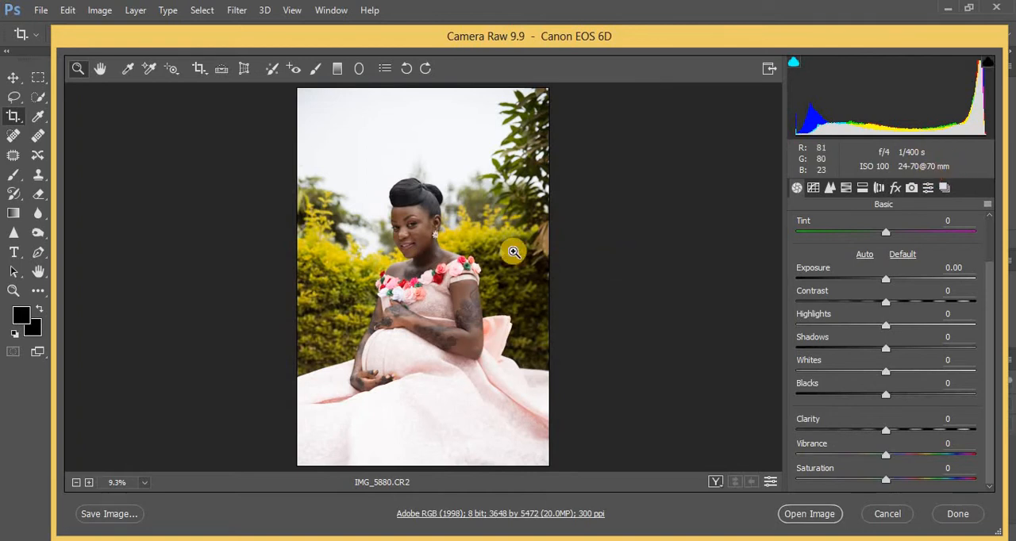
- Adjust the raw photo's tones with Highlights -72, Whites -66, Blacks -50 and Shadows +47
left_click_drag(887, 325, 821, 322)
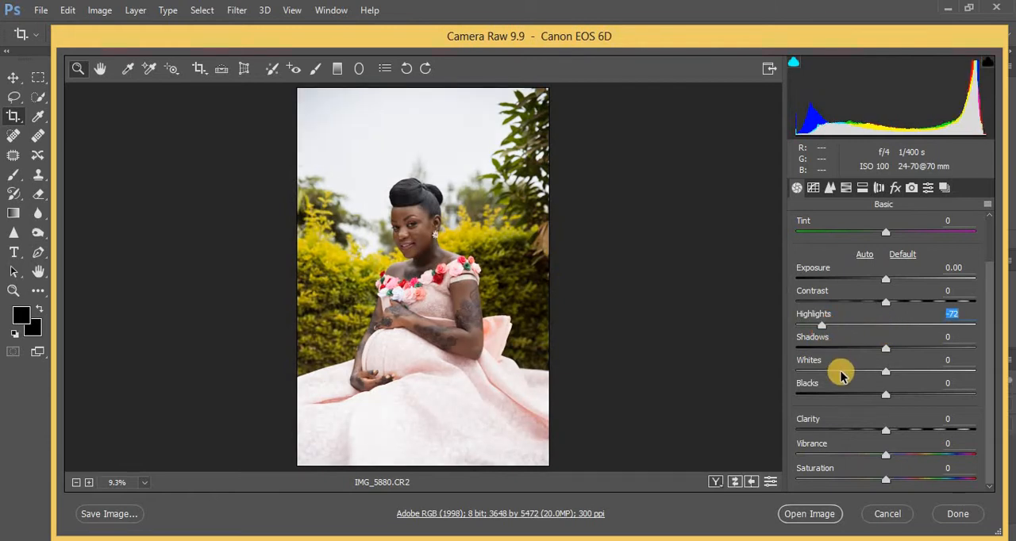
left_click_drag(841, 372, 826, 373)
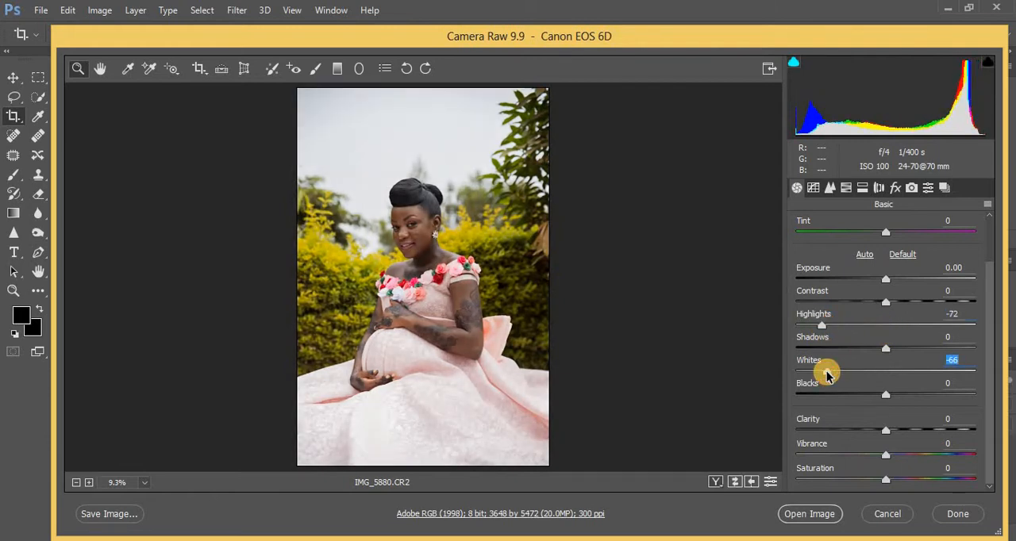
left_click(849, 397)
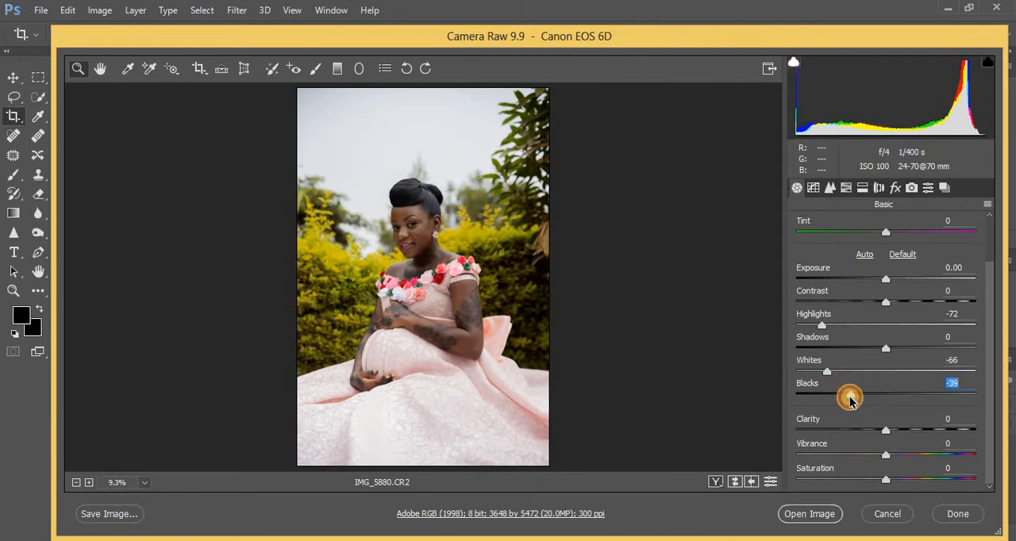
left_click_drag(848, 401, 842, 400)
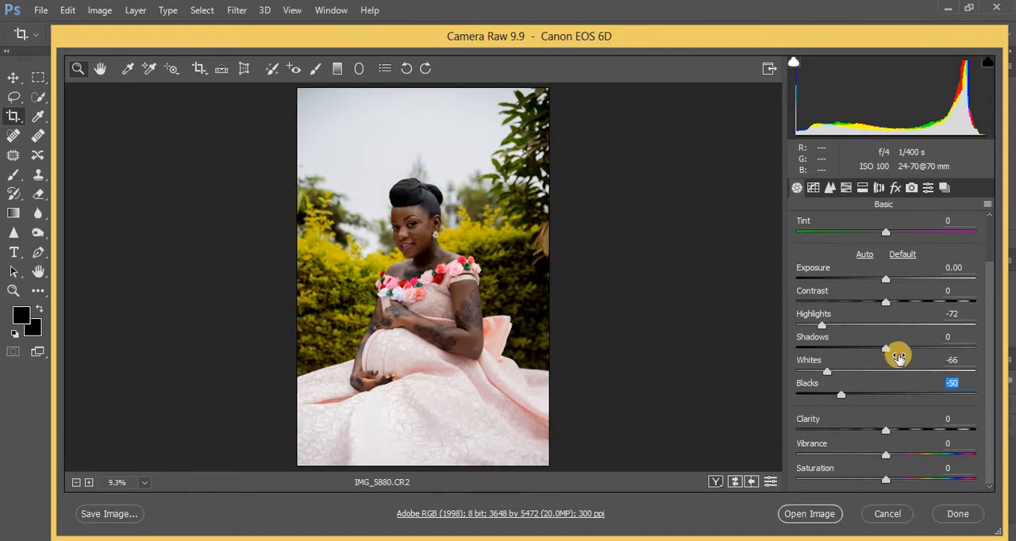
left_click_drag(917, 349, 928, 353)
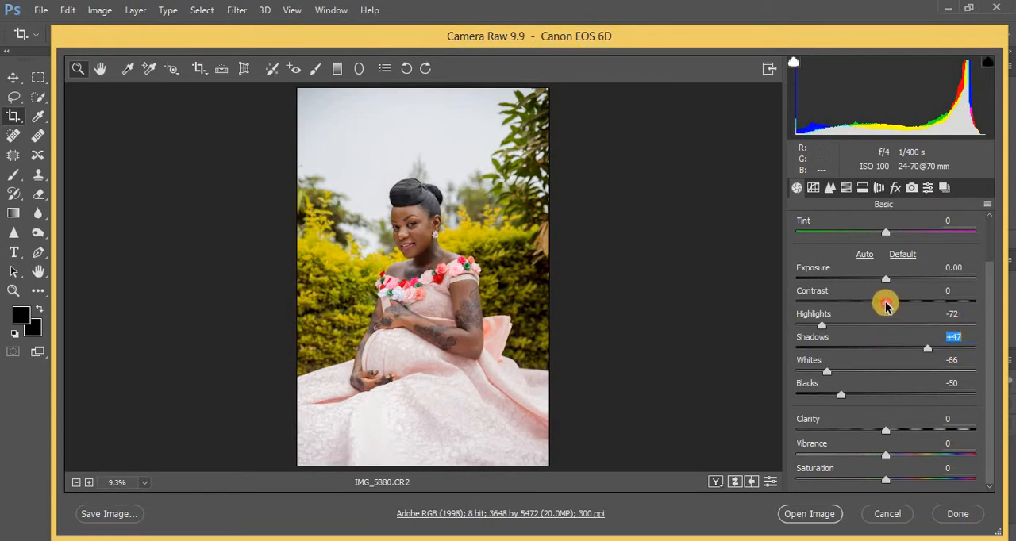
- Set Contrast to +7, Clarity and Vibrance to +6, and Exposure to +0.10 for the raw photo
left_click_drag(887, 307, 890, 309)
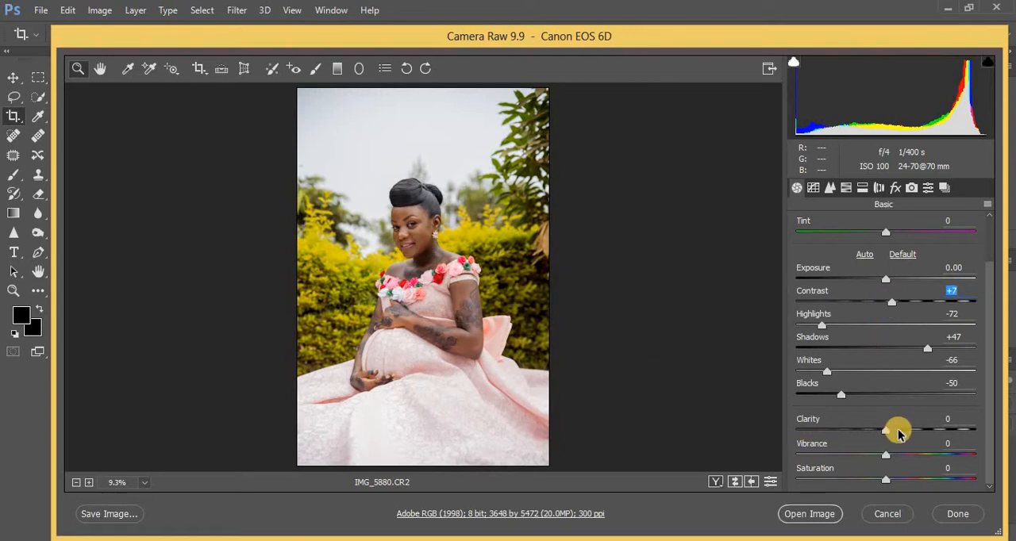
left_click_drag(890, 431, 892, 463)
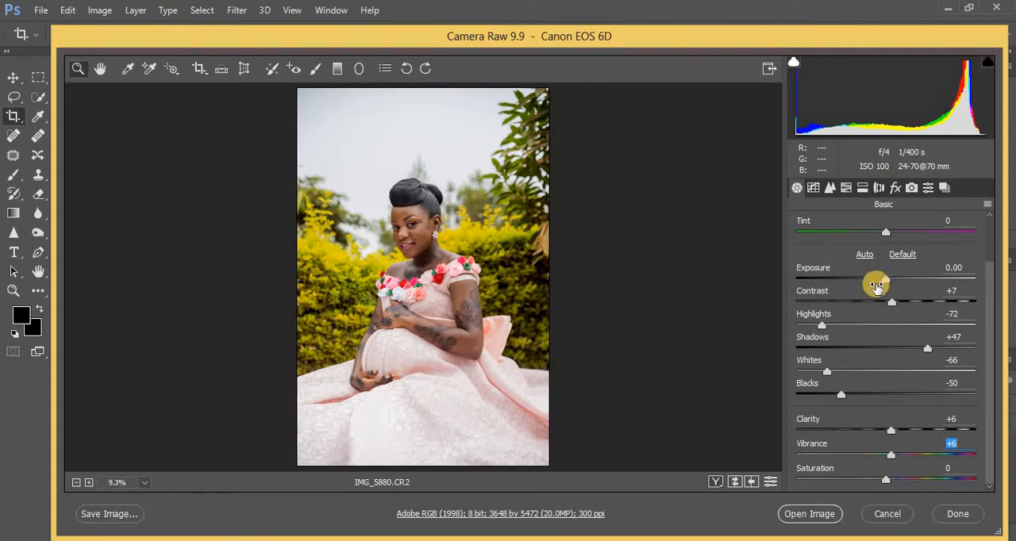
left_click_drag(887, 283, 889, 286)
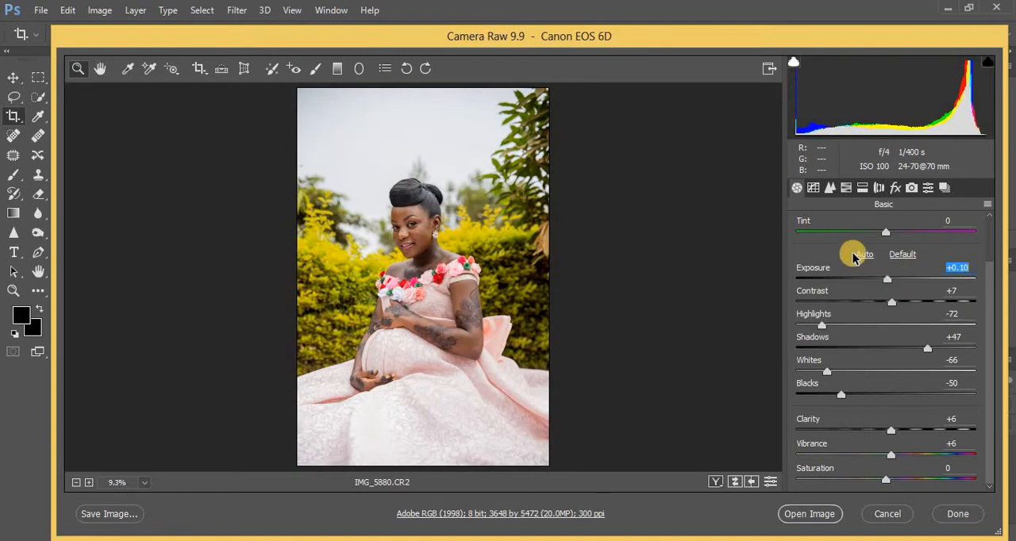
- Set the sharpening amount to 54 and open the raw photo for full editing
left_click(832, 194)
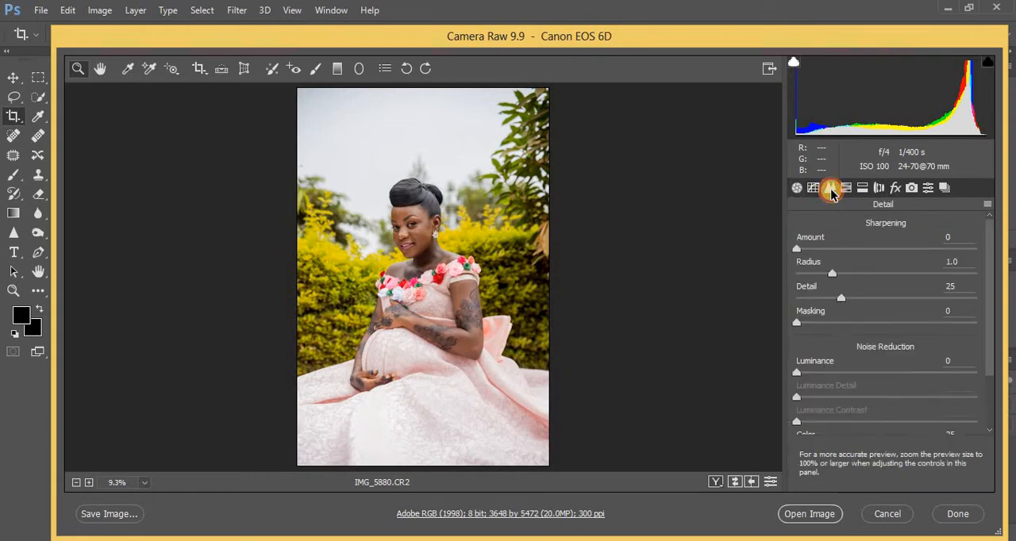
left_click_drag(835, 243, 863, 256)
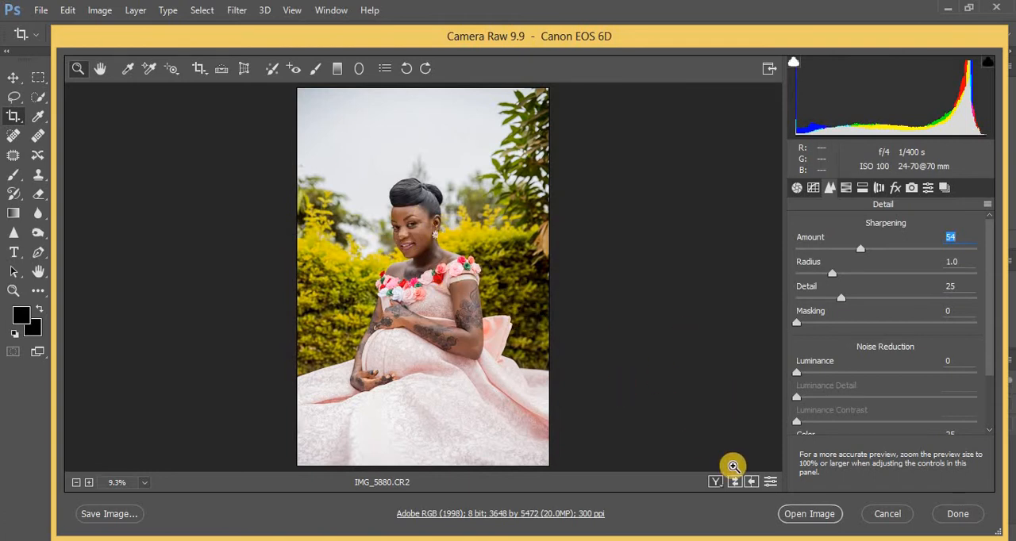
left_click(810, 514)
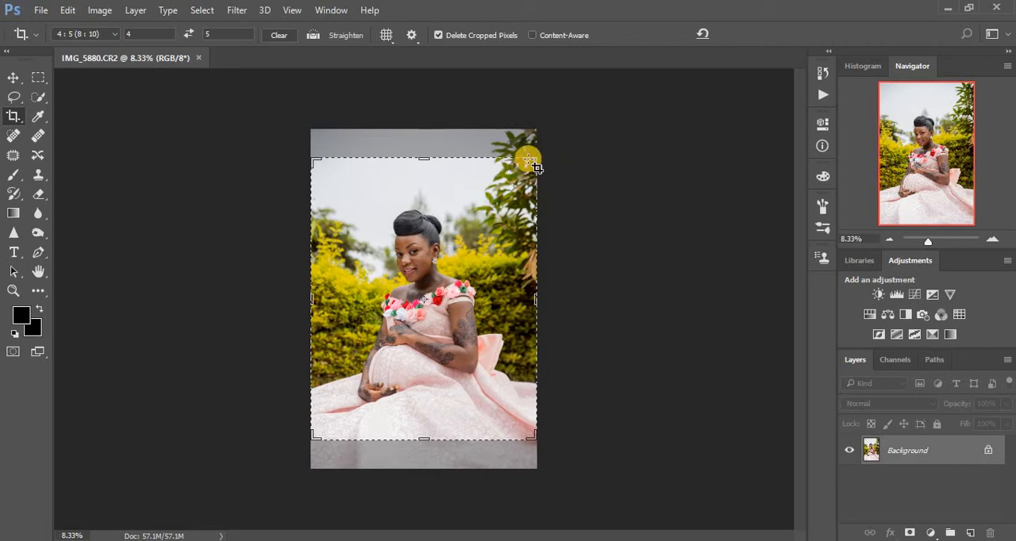
- Crop the photo tighter around the woman at the 4:5 ratio and convert it to 16 Bits/Channel
left_click_drag(533, 161, 527, 172)
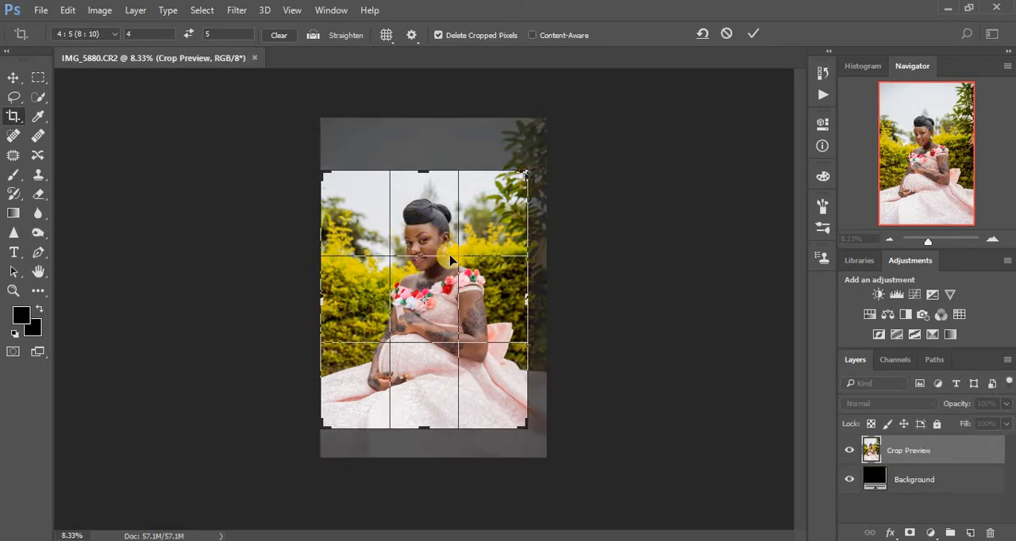
key("Return")
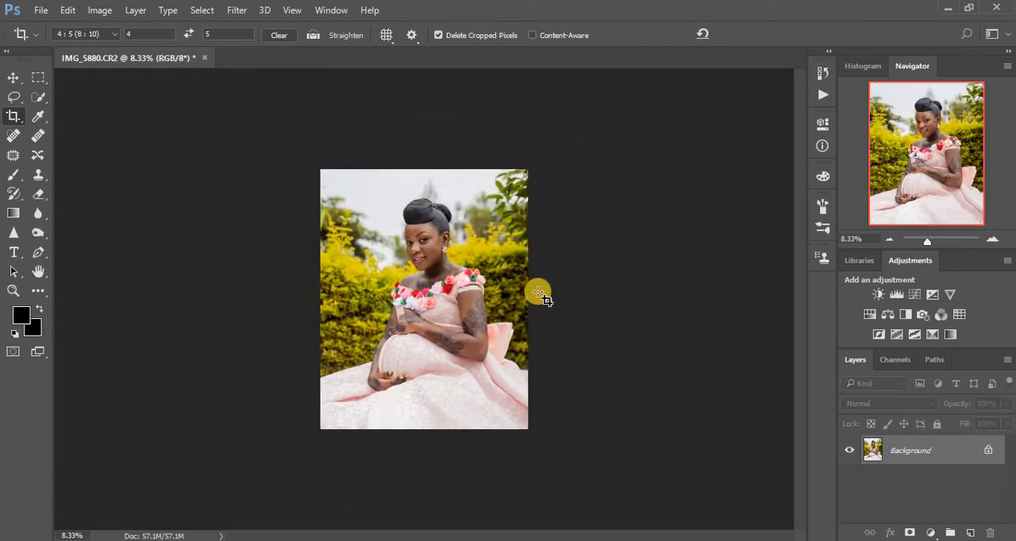
left_click(91, 12)
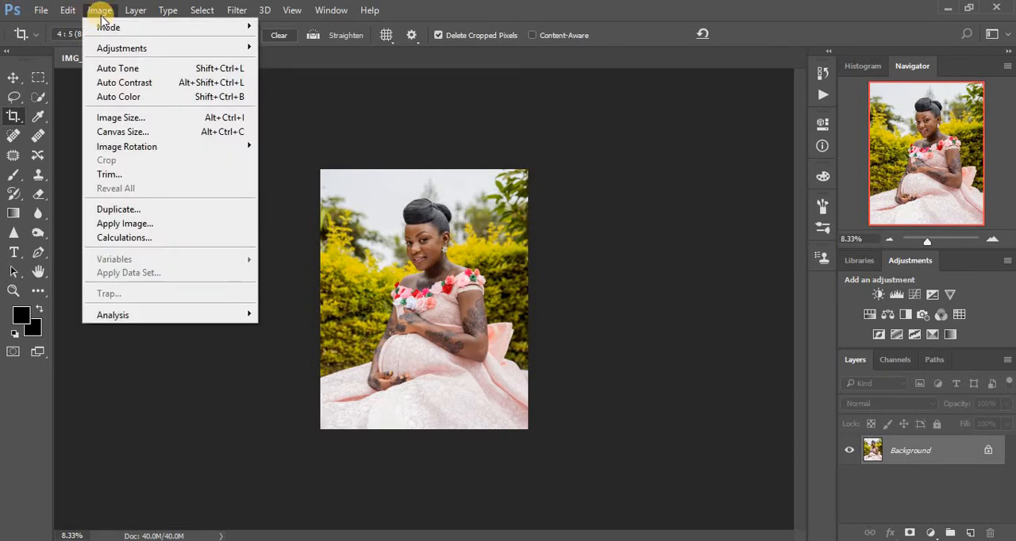
mouse_move(136, 27)
mouse_move(253, 28)
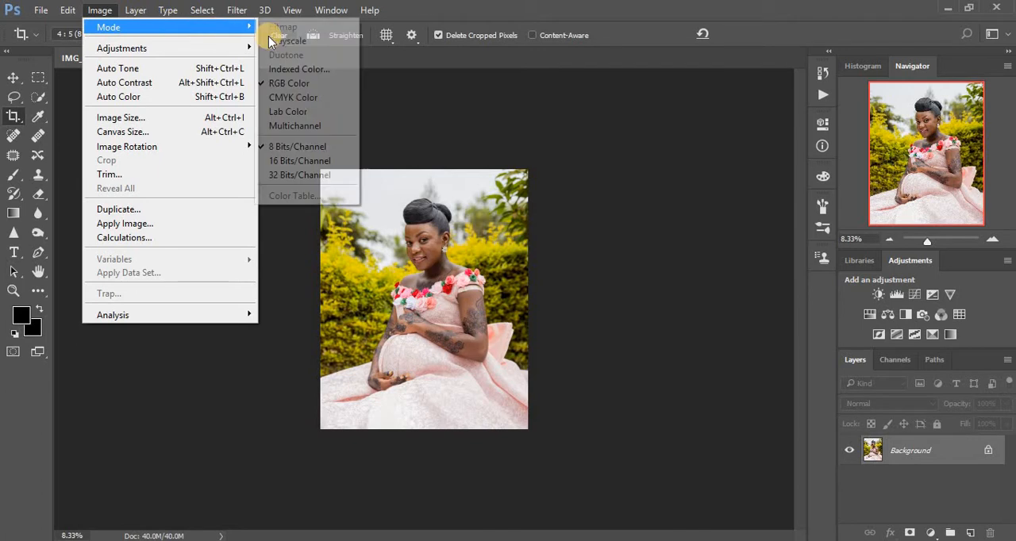
left_click(310, 160)
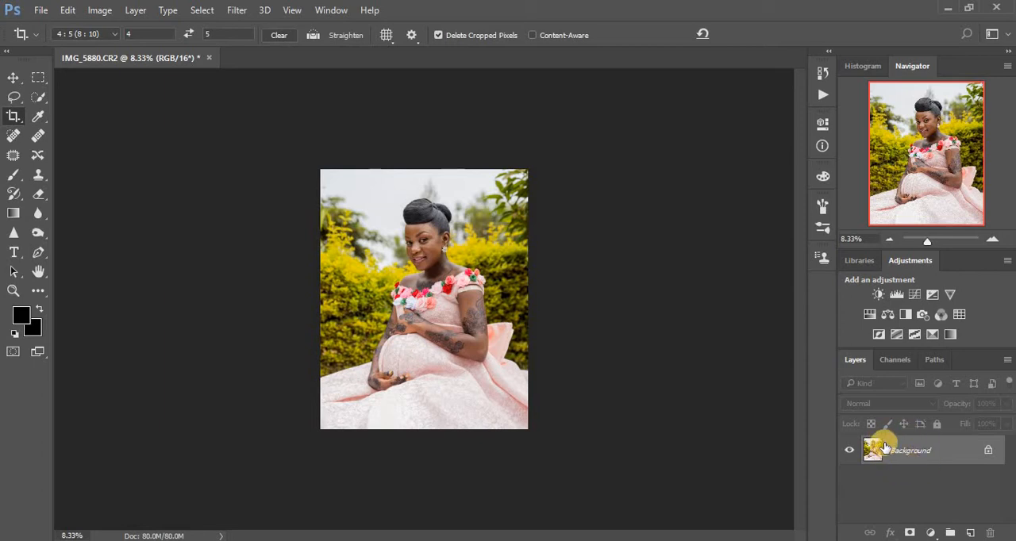
- Duplicate the Background layer, keeping a single copy above the original
key("ctrl+j")
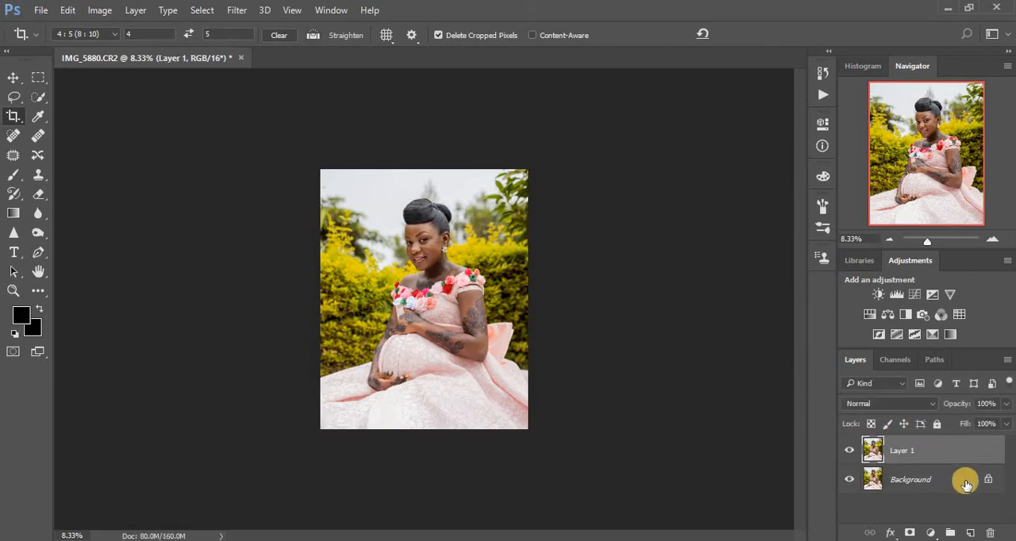
left_click_drag(949, 472, 970, 532)
left_click_drag(958, 448, 989, 533)
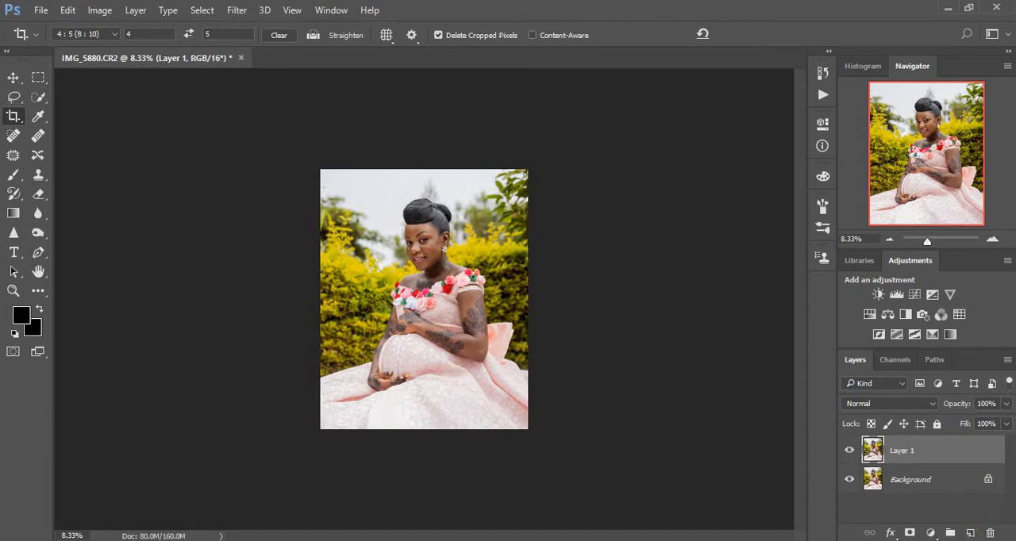
- Use the Patch tool to remove the blemishes on the woman's temple and forehead
left_click(11, 156)
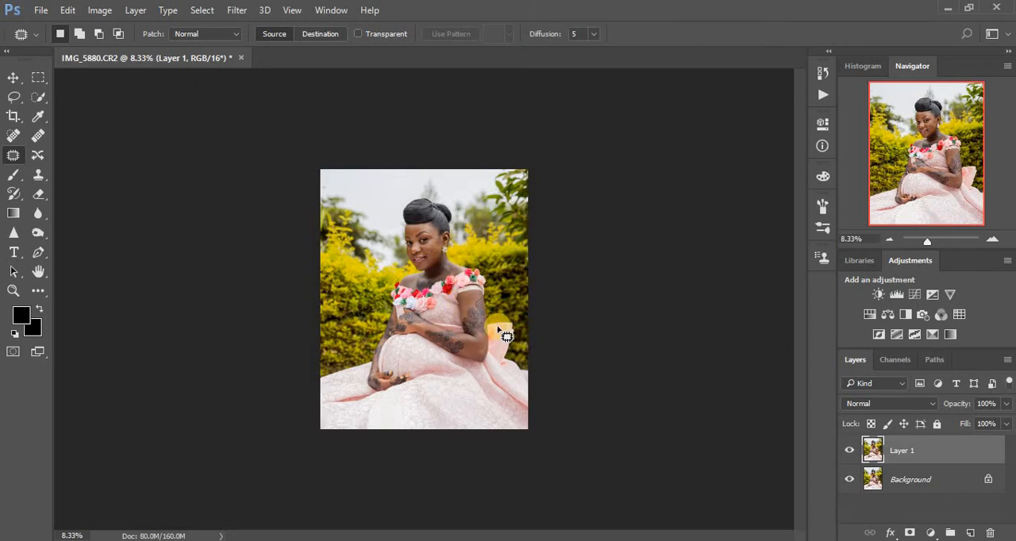
key("ctrl+plus")
key("ctrl+plus")
key("ctrl+plus")
key("ctrl+plus")
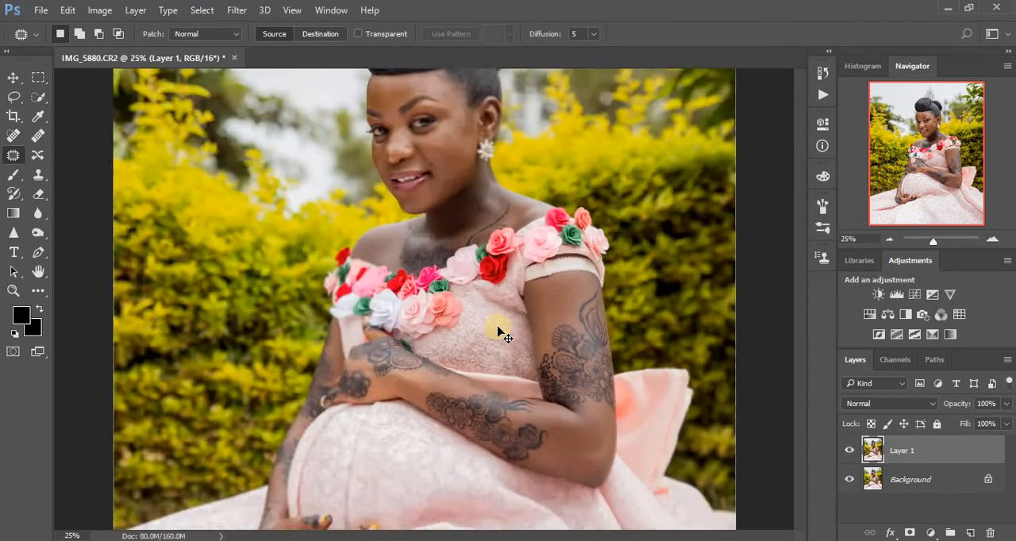
key("ctrl+plus")
key("ctrl+plus")
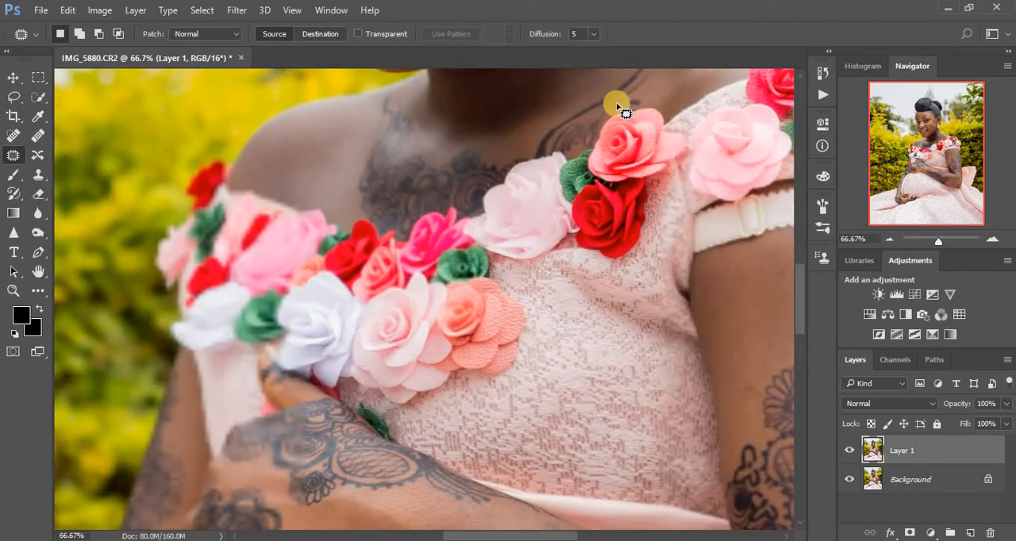
scroll(576, 246, "up", 1)
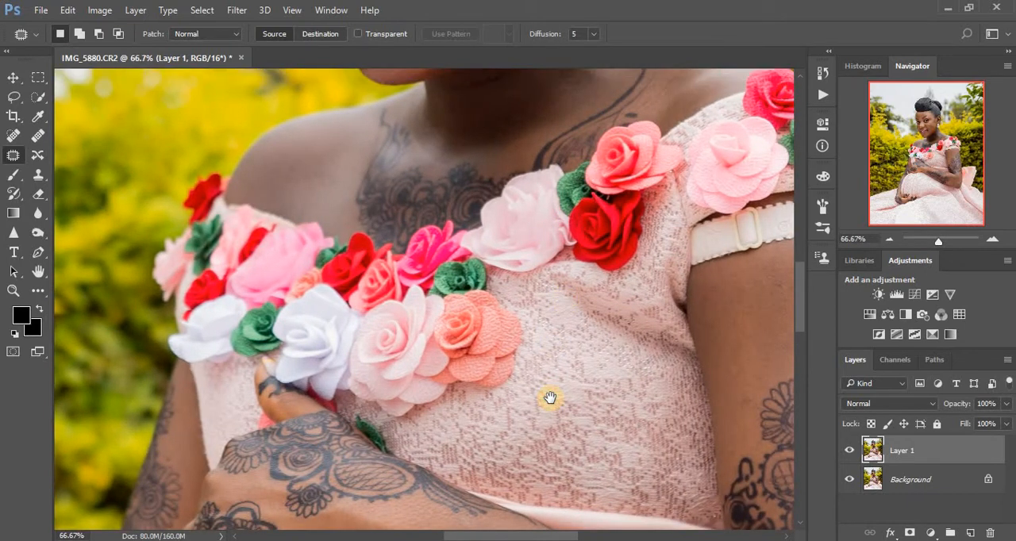
scroll(548, 353, "up", 5)
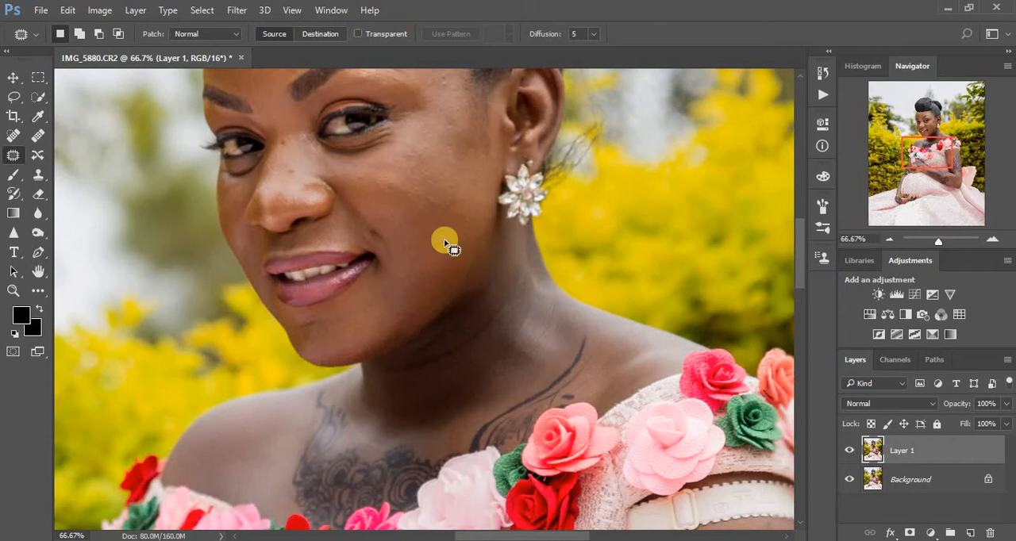
scroll(445, 238, "up", 2)
mouse_move(418, 196)
left_mouse_down()
mouse_move(429, 209)
mouse_move(419, 211)
mouse_move(412, 259)
mouse_move(429, 249)
mouse_move(424, 273)
left_mouse_up()
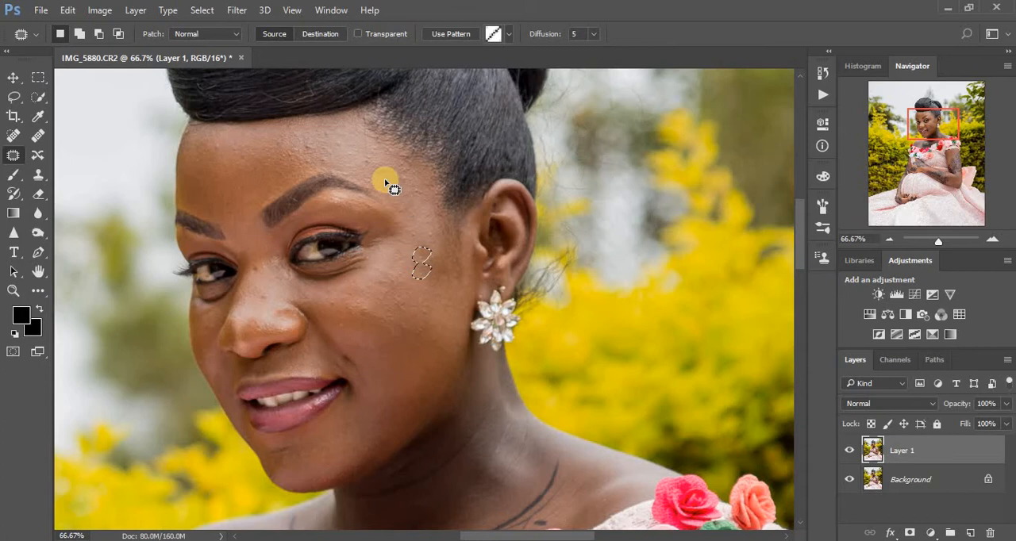
mouse_move(367, 155)
left_mouse_down()
mouse_move(372, 172)
mouse_move(358, 143)
mouse_move(408, 188)
mouse_move(406, 177)
mouse_move(411, 193)
mouse_move(403, 177)
left_mouse_up()
mouse_move(319, 159)
left_mouse_down()
mouse_move(302, 143)
mouse_move(328, 154)
mouse_move(310, 141)
mouse_move(328, 145)
left_mouse_up()
left_click_drag(393, 169, 378, 169)
- Patch the uneven skin on the cheek below the eye and on the bridge of the nose
mouse_move(328, 300)
left_mouse_down()
mouse_move(373, 305)
mouse_move(360, 307)
mouse_move(361, 295)
mouse_move(418, 310)
mouse_move(409, 313)
mouse_move(411, 299)
mouse_move(426, 347)
left_mouse_up()
left_click(415, 332)
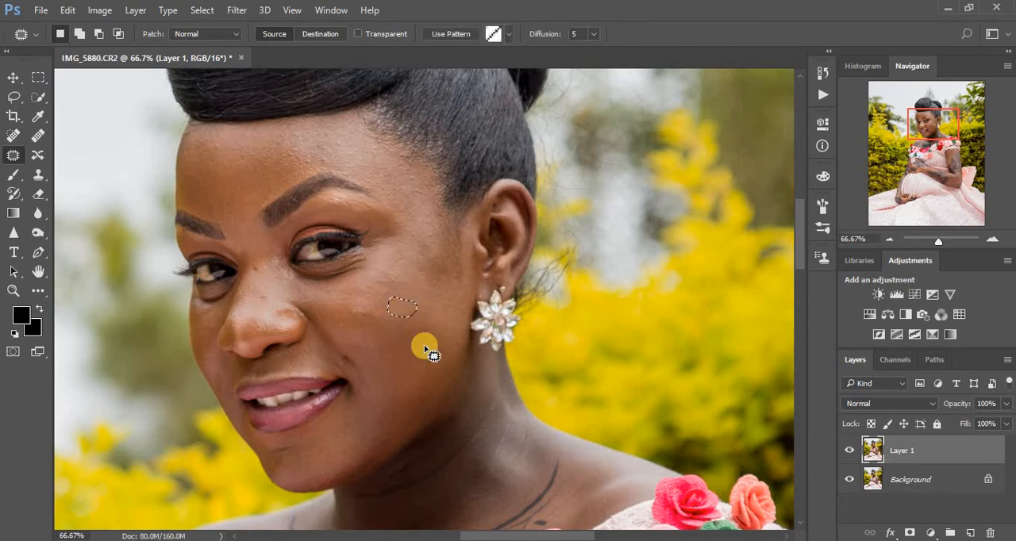
left_click(399, 389)
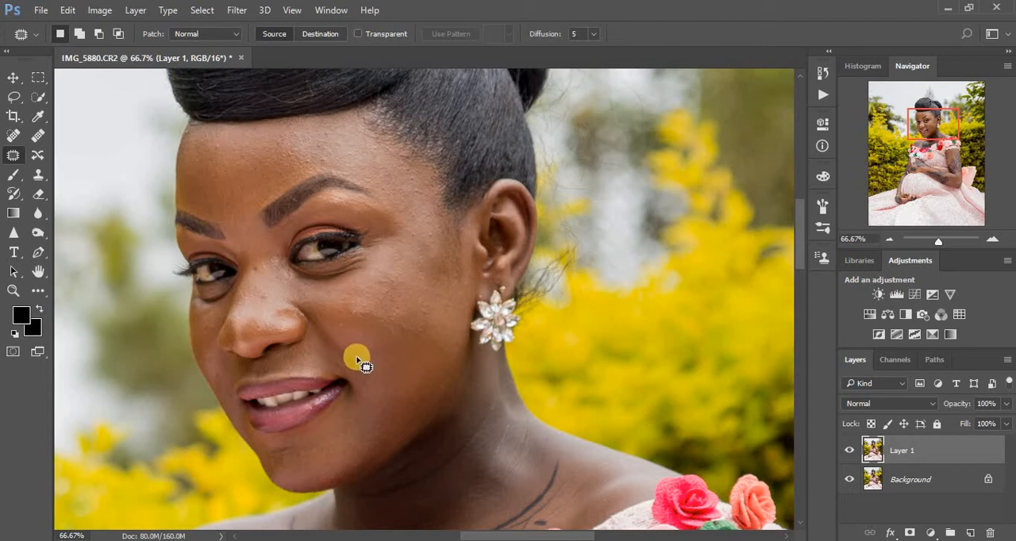
left_click_drag(270, 305, 263, 270)
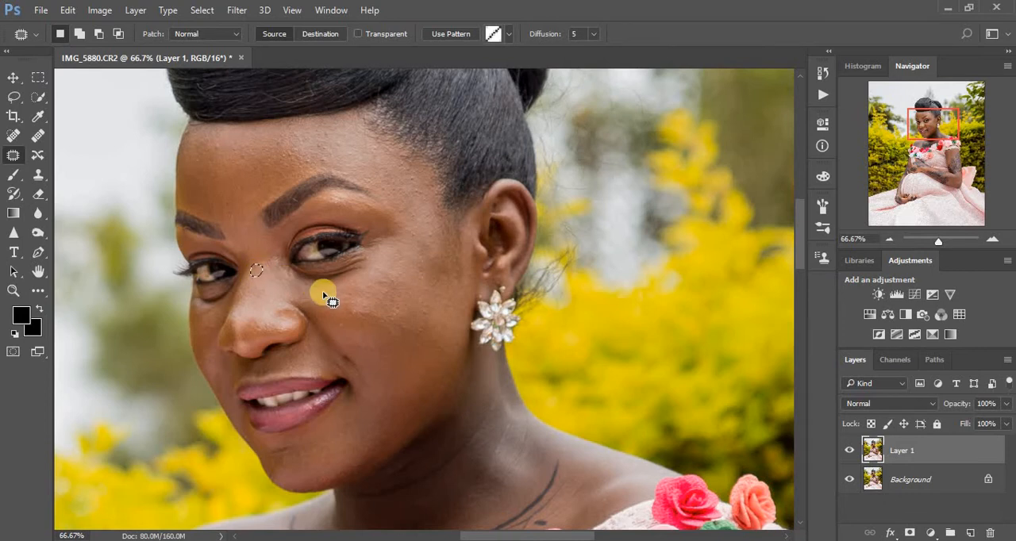
- Patch the blemish on the chin just below the lower lip
key("space")
left_click_drag(404, 420, 386, 336)
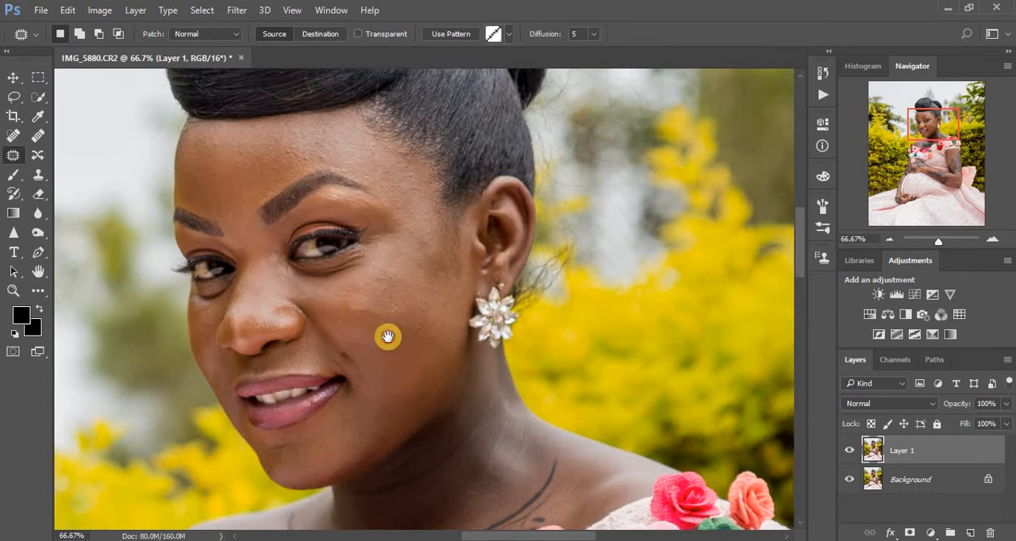
mouse_move(276, 367)
left_mouse_down()
mouse_move(258, 369)
mouse_move(277, 372)
left_mouse_up()
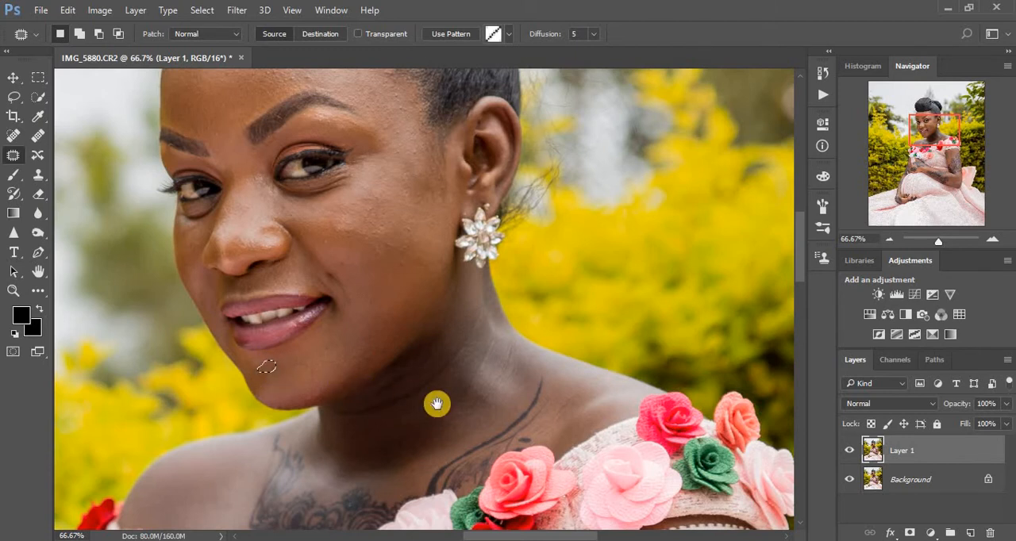
- Patch the creases and uneven skin on the neck below the jaw, and clear the selection
key("space")
left_click_drag(436, 404, 420, 340)
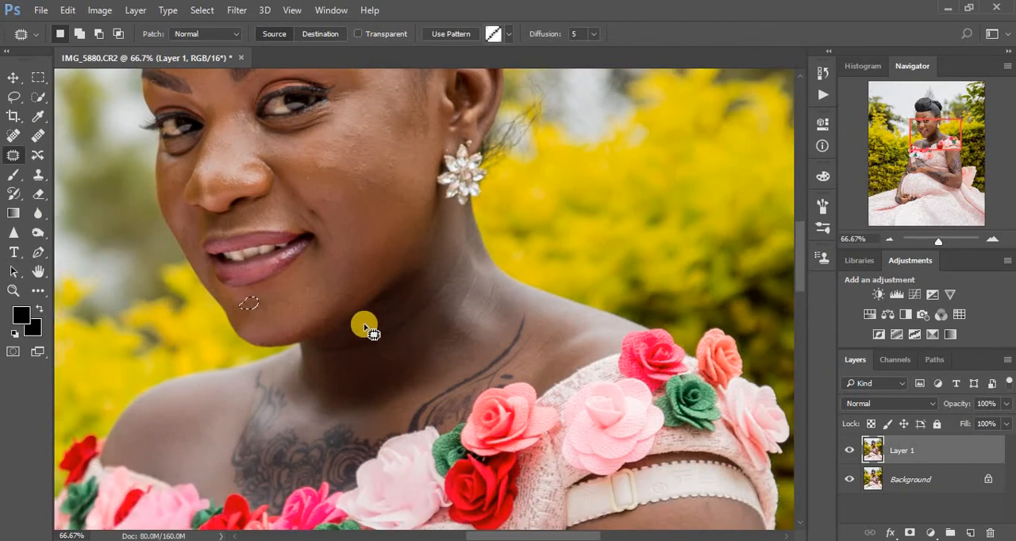
mouse_move(331, 350)
left_mouse_down()
mouse_move(401, 337)
mouse_move(433, 300)
mouse_move(413, 312)
mouse_move(420, 324)
mouse_move(382, 332)
mouse_move(405, 337)
mouse_move(418, 311)
left_mouse_up()
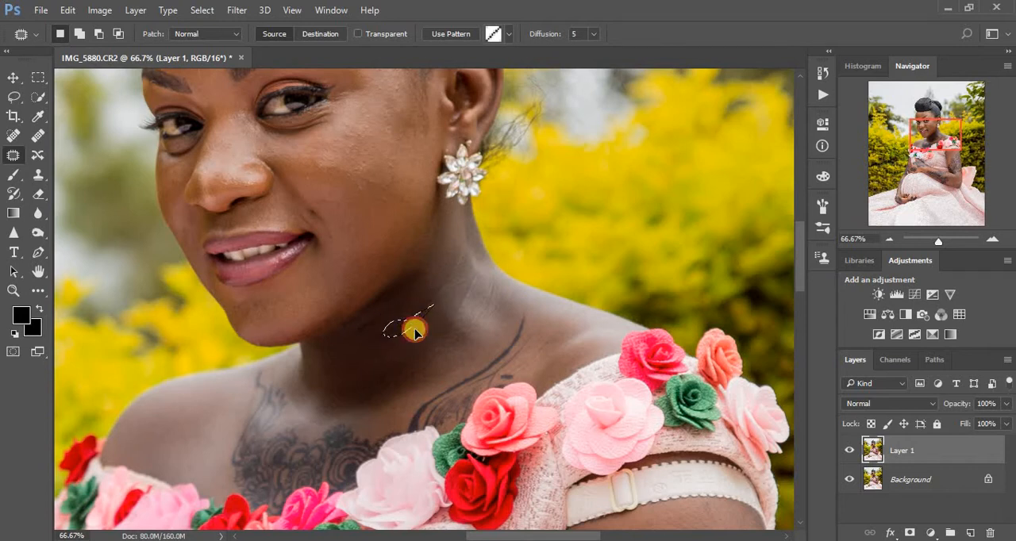
key("ctrl+d")
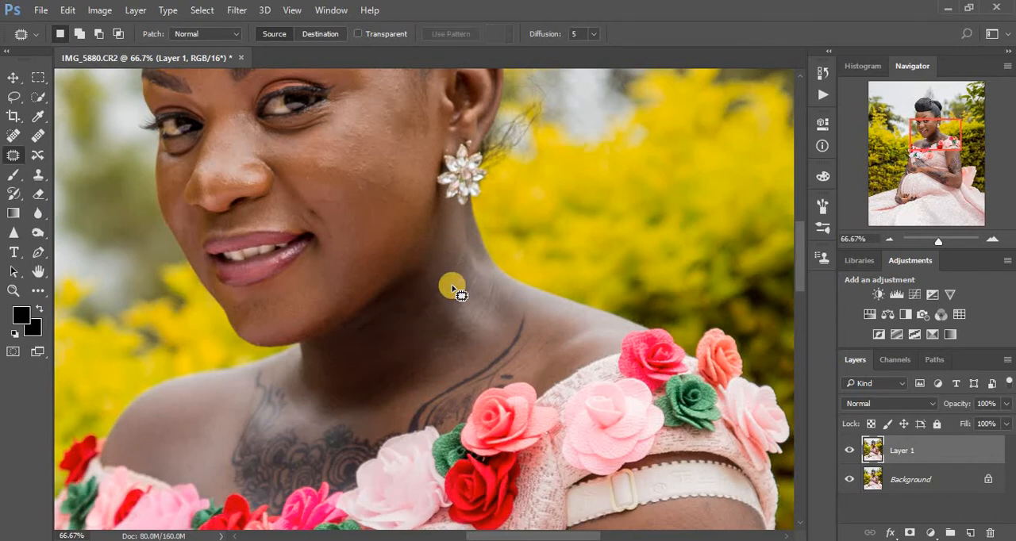
mouse_move(434, 291)
left_mouse_down()
mouse_move(423, 311)
mouse_move(461, 270)
mouse_move(442, 267)
left_mouse_up()
left_click(455, 286)
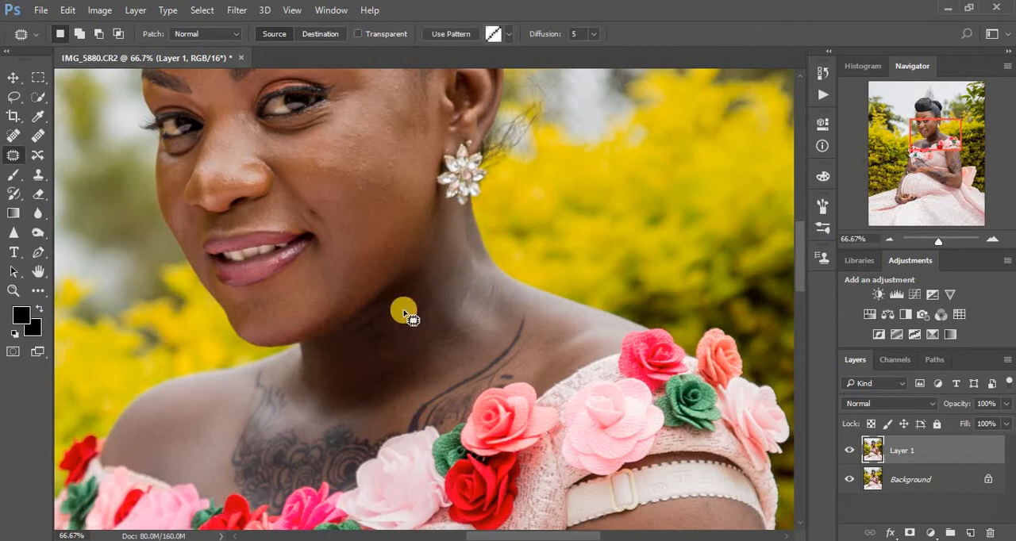
mouse_move(371, 317)
left_mouse_down()
mouse_move(407, 304)
mouse_move(393, 321)
mouse_move(430, 314)
mouse_move(355, 333)
mouse_move(445, 323)
mouse_move(442, 310)
mouse_move(409, 311)
mouse_move(473, 299)
left_mouse_up()
left_click(430, 314)
left_click(449, 347)
mouse_move(390, 322)
left_mouse_down()
mouse_move(363, 335)
mouse_move(386, 331)
mouse_move(383, 343)
mouse_move(440, 349)
mouse_move(426, 204)
left_mouse_up()
left_click(380, 387)
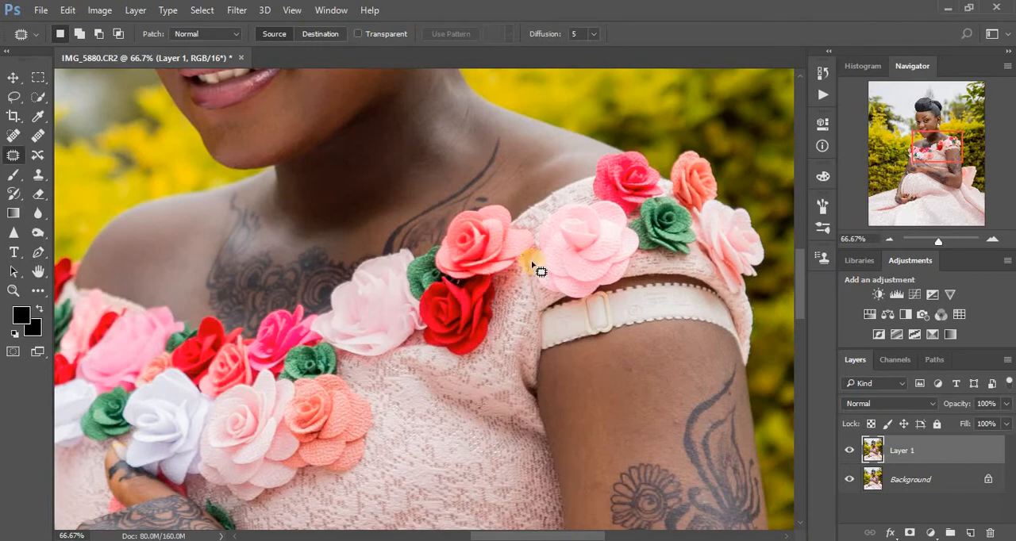
key("ctrl+minus")
key("ctrl+minus")
key("ctrl+minus")
key("ctrl+minus")
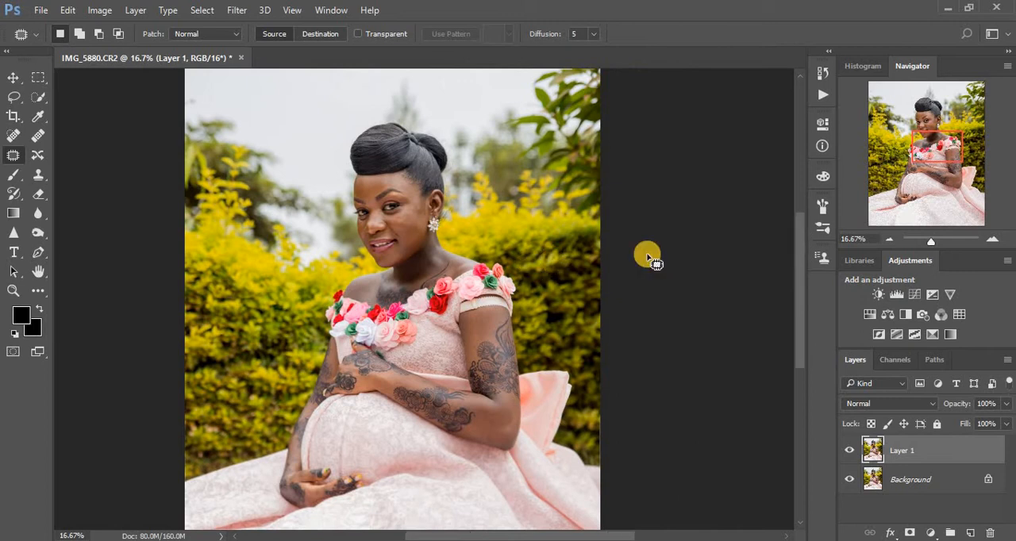
- Run the Frequency Separation action with a Gaussian Blur radius of 10 pixels and continue through its prompts
left_click(822, 77)
left_click(711, 66)
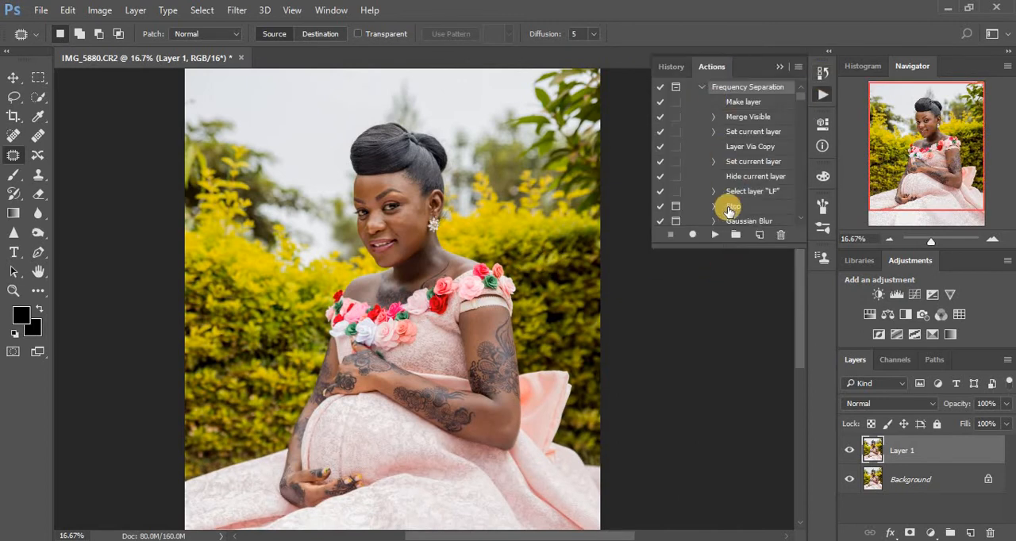
left_click(710, 236)
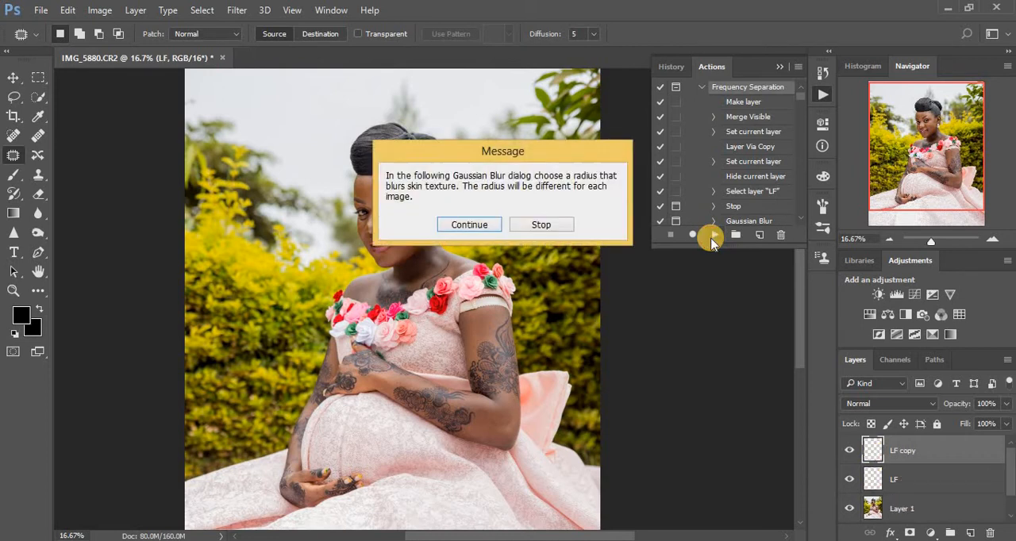
key("Return")
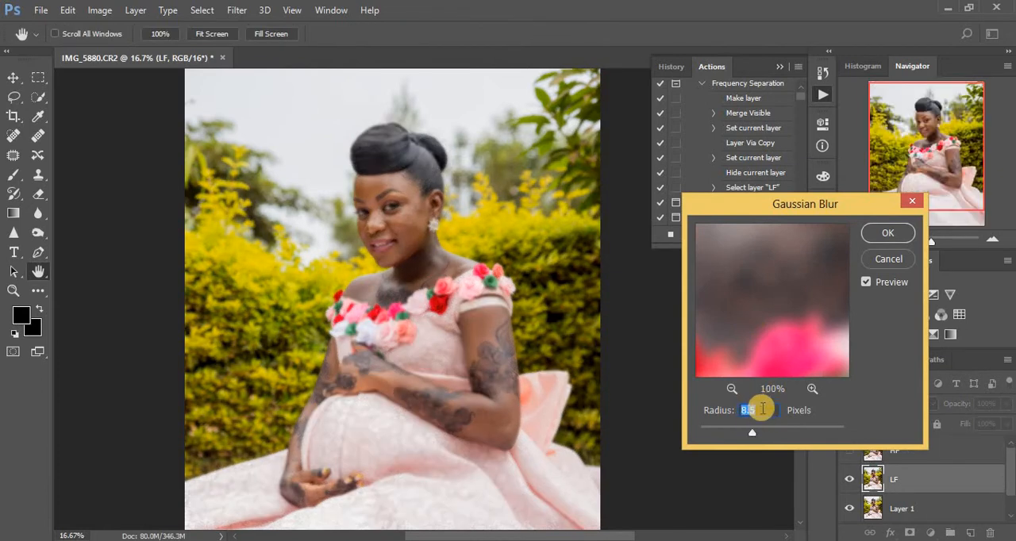
type("10")
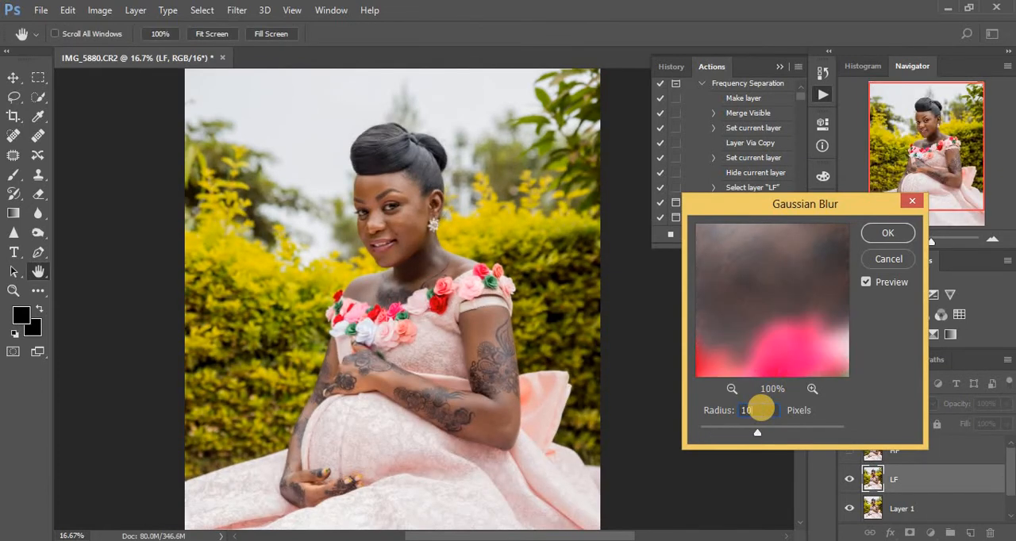
left_click(889, 234)
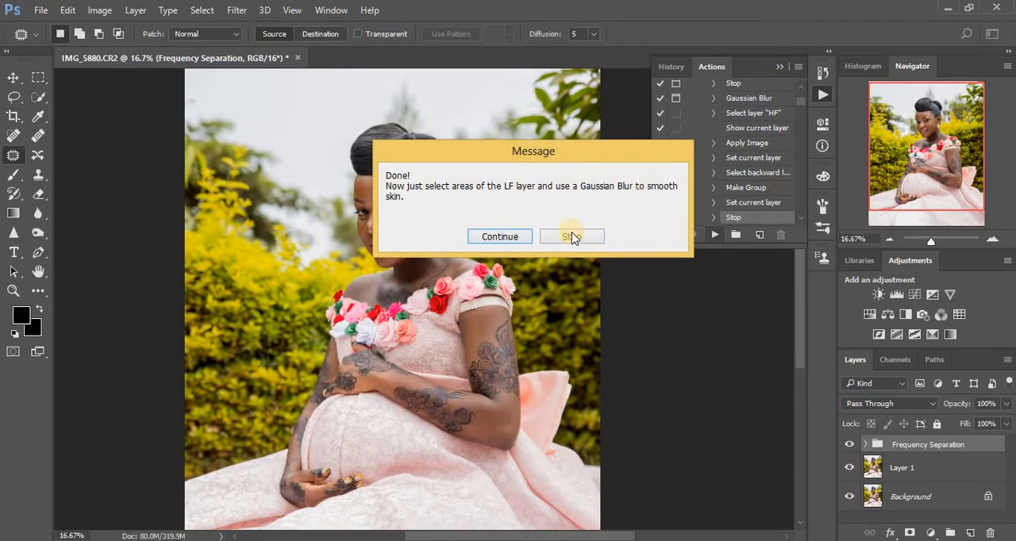
left_click(513, 239)
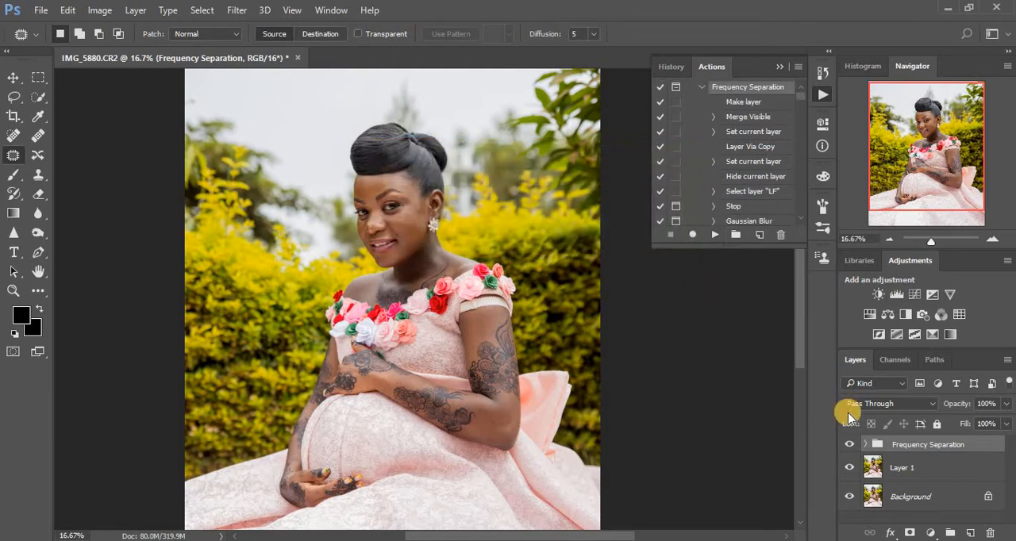
- Expand the Frequency Separation group and add a Black & White adjustment layer directly above the HF layer
left_click(866, 443)
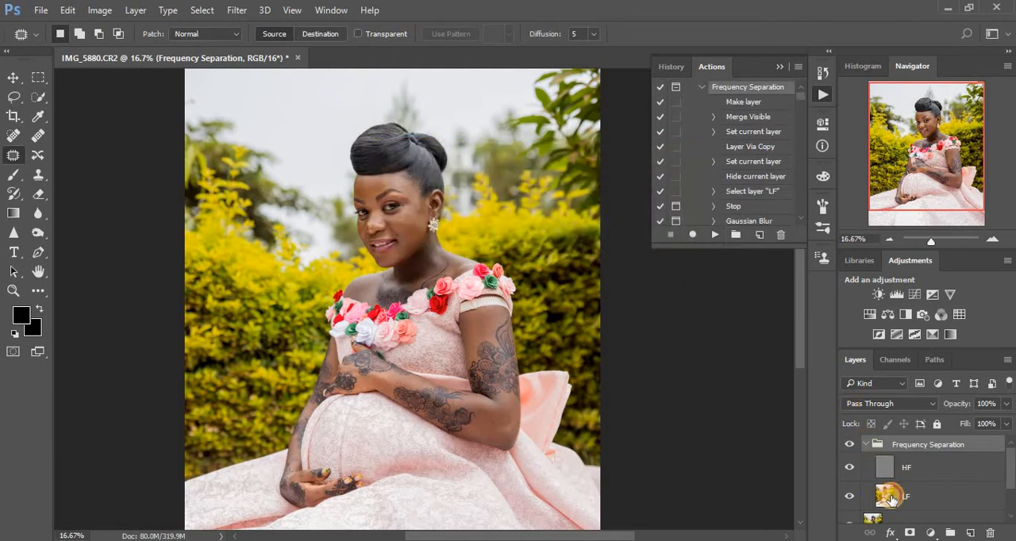
left_click(889, 499)
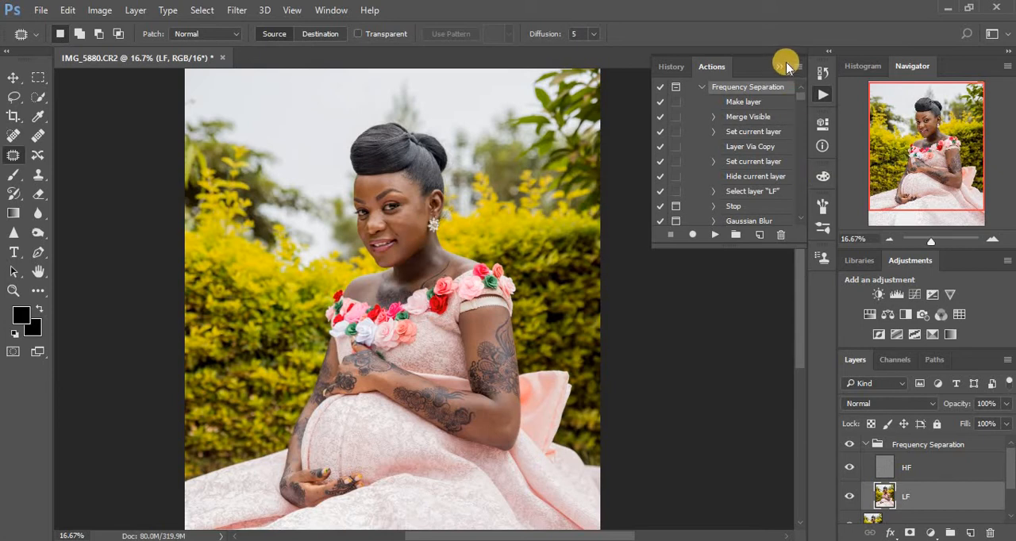
left_click(779, 67)
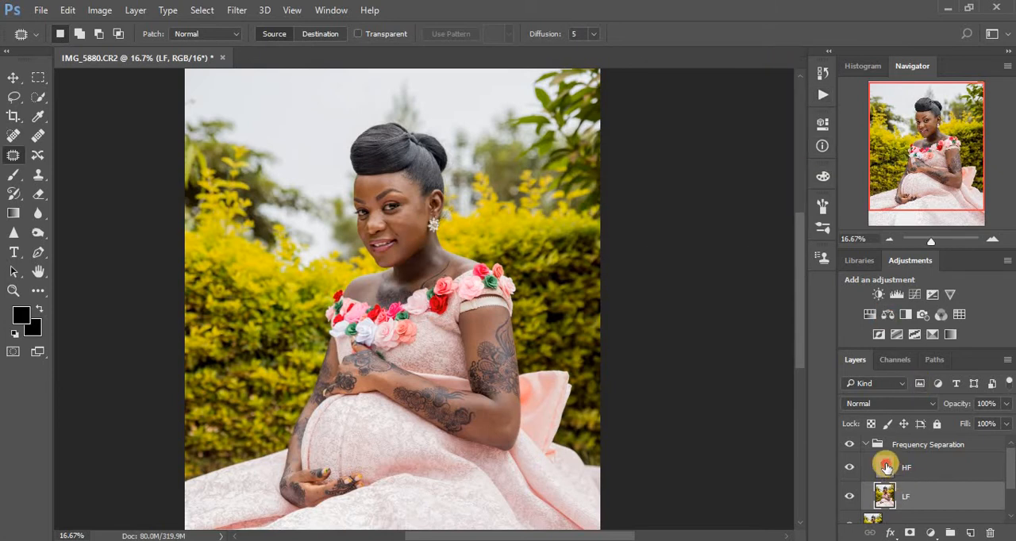
left_click(886, 467)
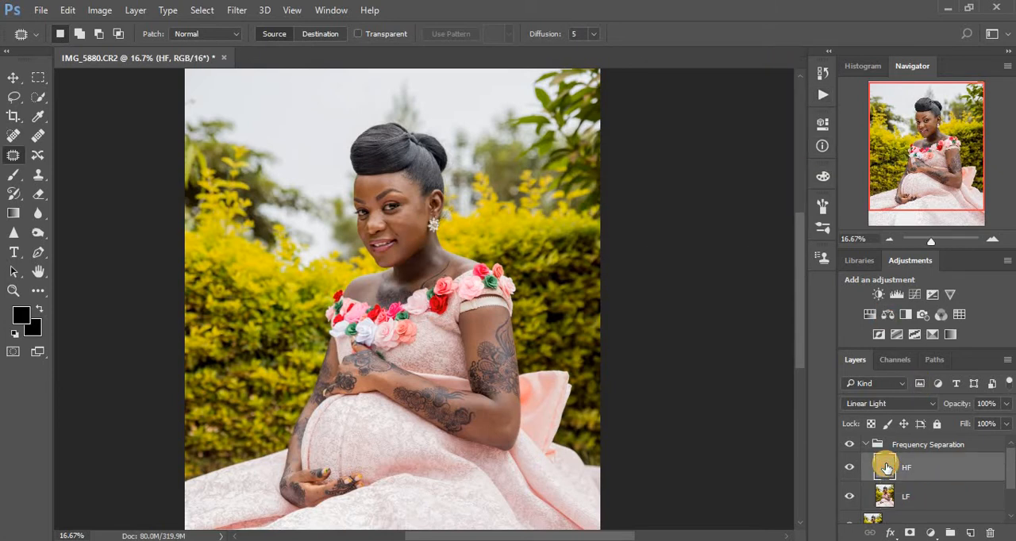
left_click(930, 534)
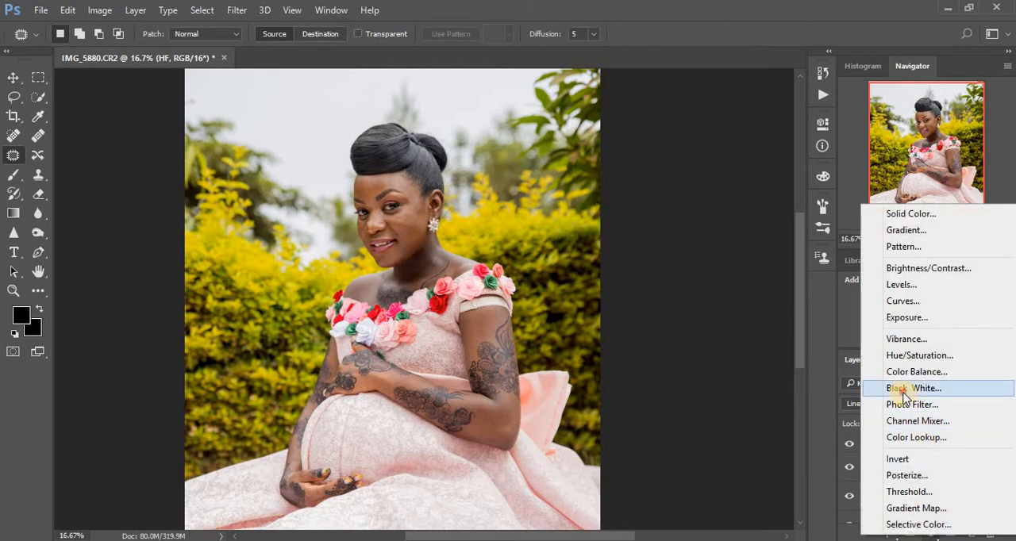
left_click(903, 391)
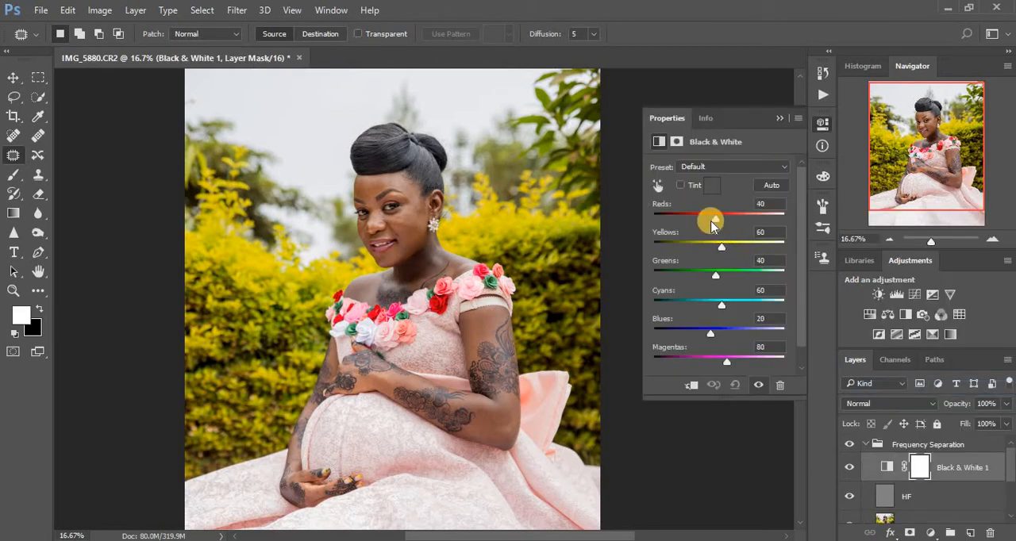
- Set the Black & White adjustment's Reds to -58 and Yellows to 98 to reveal uneven skin tones
left_click_drag(693, 222, 692, 223)
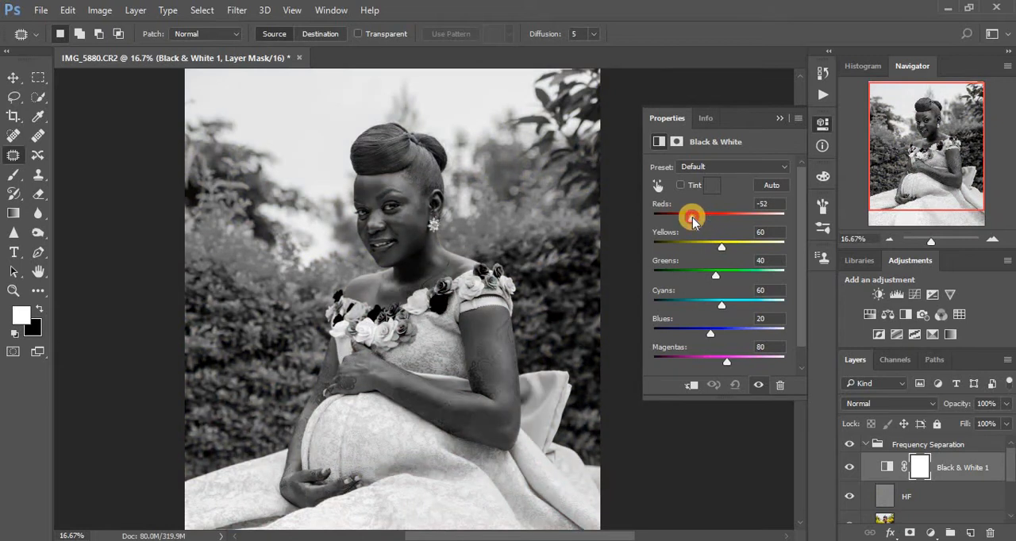
left_click(724, 251)
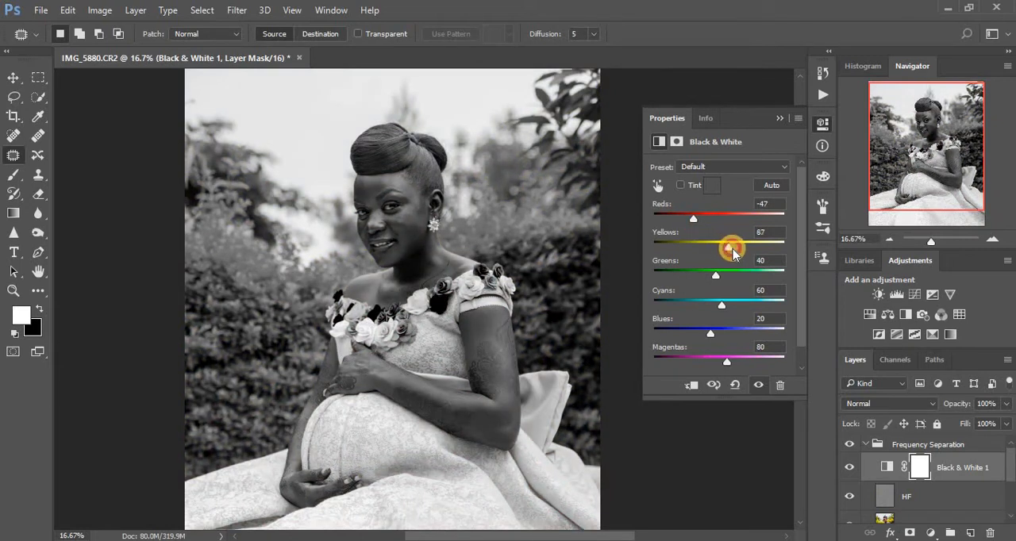
left_click_drag(732, 252, 732, 251)
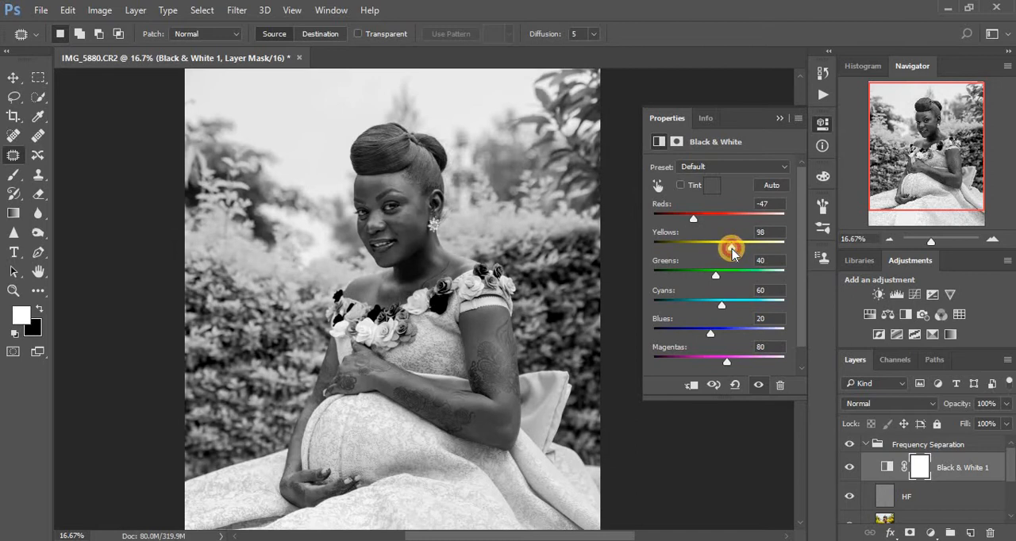
left_click(695, 224)
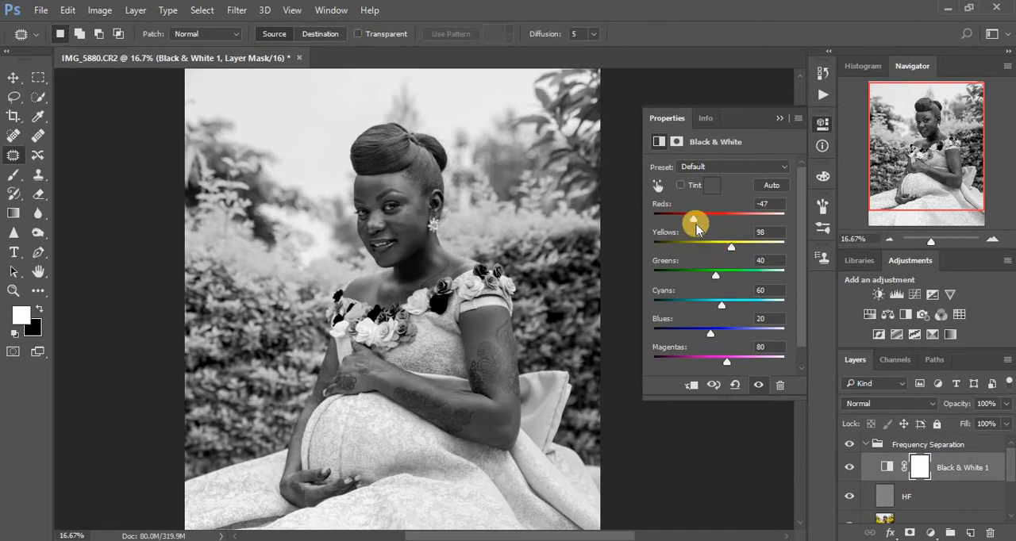
left_click(781, 119)
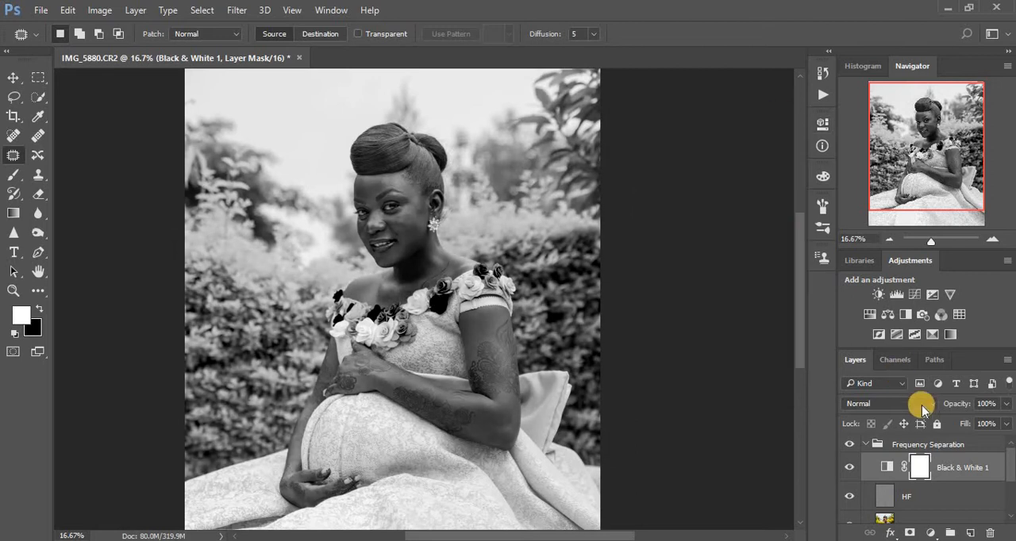
- Select the LF layer and set up the Mixer Brush with a clean brush that is cleaned after each stroke
left_click(887, 520)
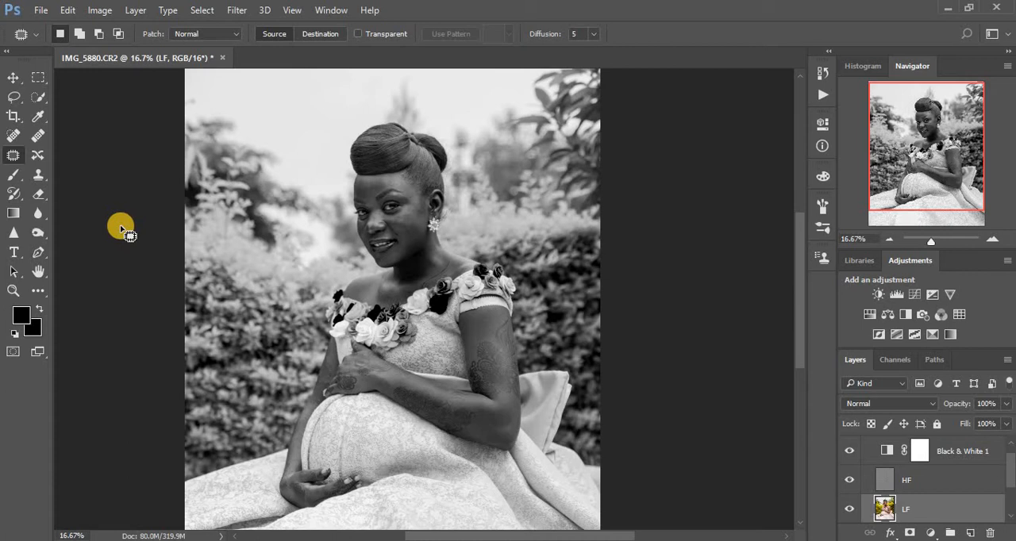
left_click(37, 291)
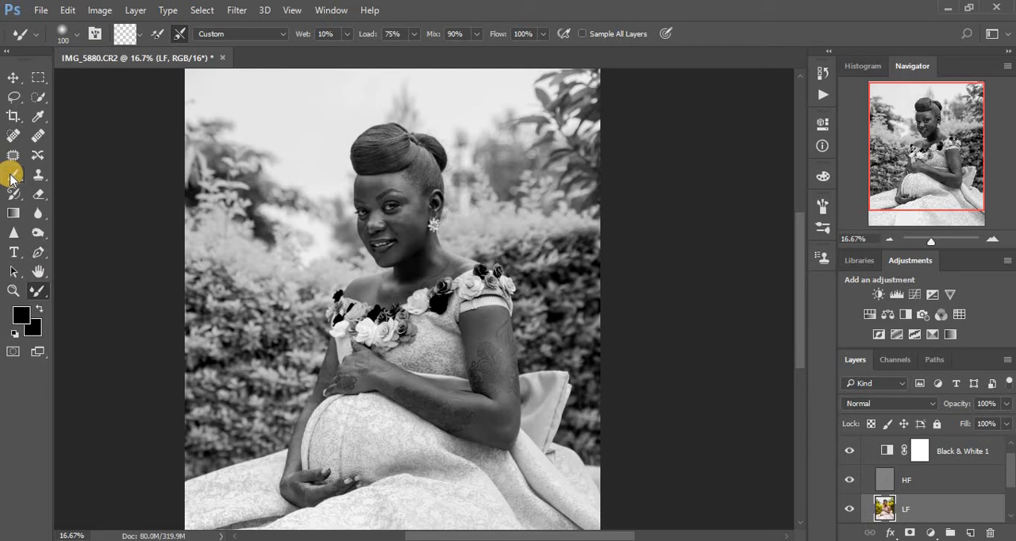
left_click(140, 40)
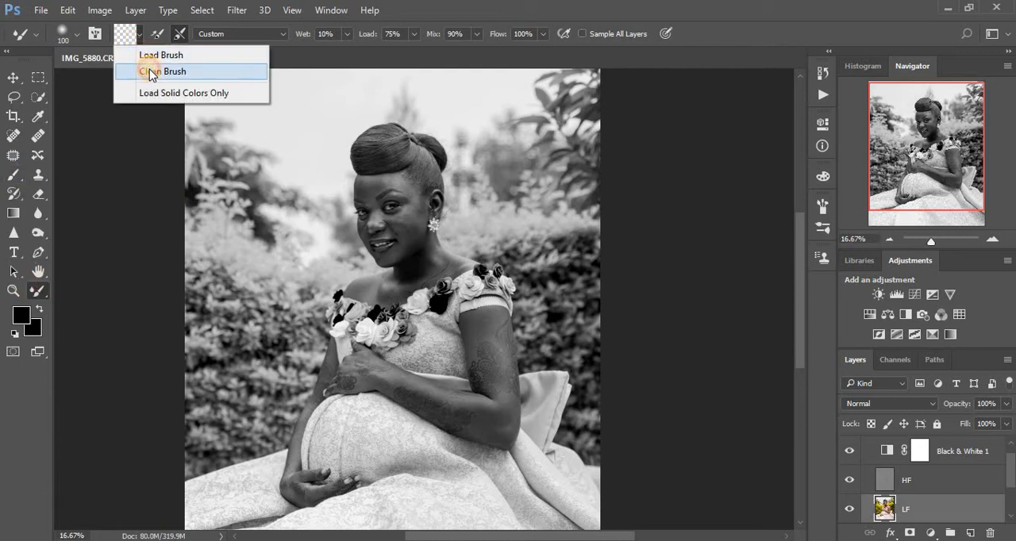
left_click(152, 71)
left_click(176, 36)
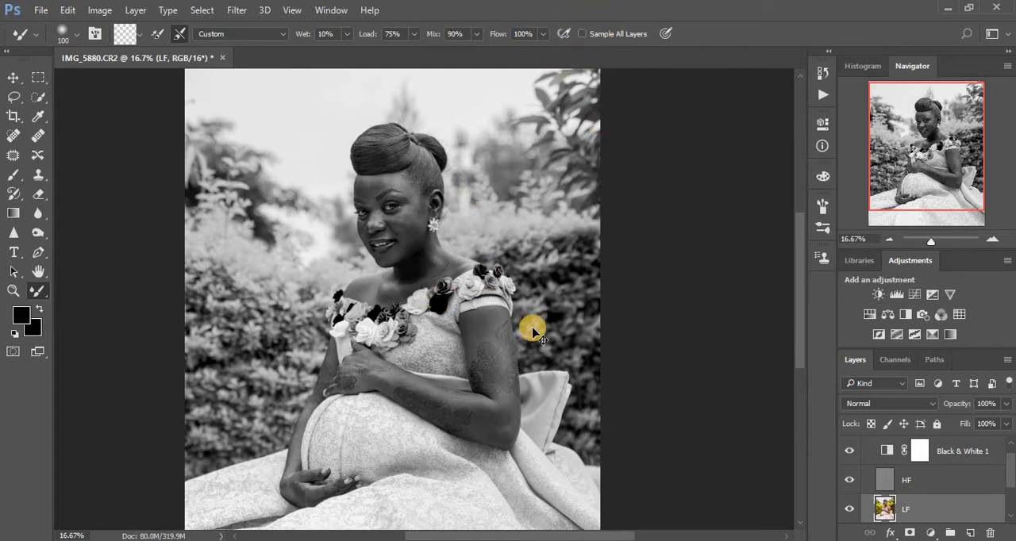
- Blend the skin tones on the woman's cheek, jaw and nose area with the Mixer Brush at size 100
scroll(531, 334, "up", 1)
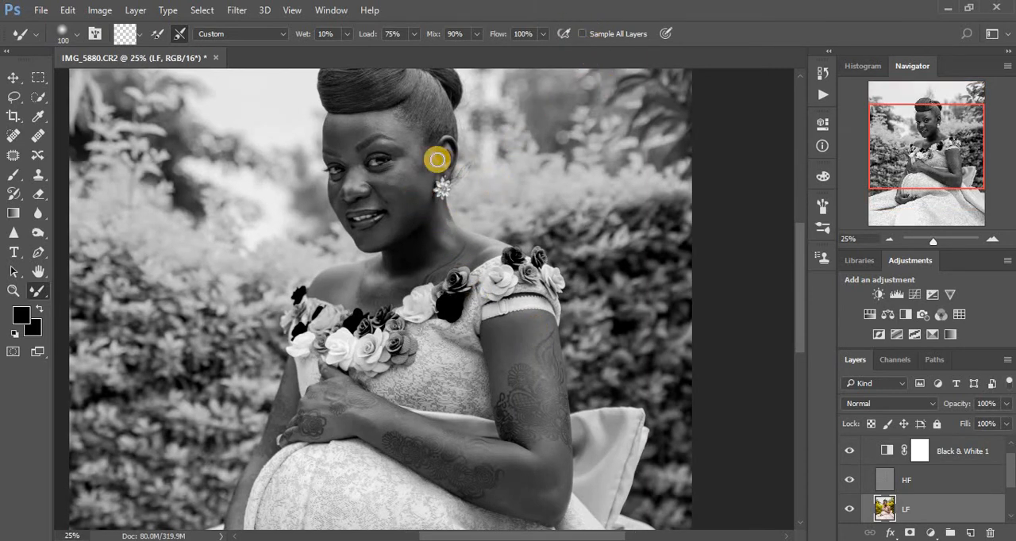
mouse_move(418, 166)
left_mouse_down()
mouse_move(417, 153)
mouse_move(390, 179)
mouse_move(411, 141)
mouse_move(380, 126)
mouse_move(386, 111)
mouse_move(352, 129)
mouse_move(337, 124)
mouse_move(338, 138)
mouse_move(399, 128)
mouse_move(409, 166)
mouse_move(397, 185)
mouse_move(388, 181)
mouse_move(413, 165)
mouse_move(415, 182)
mouse_move(390, 191)
mouse_move(417, 196)
mouse_move(422, 181)
mouse_move(416, 154)
mouse_move(404, 217)
mouse_move(371, 239)
mouse_move(397, 215)
left_mouse_up()
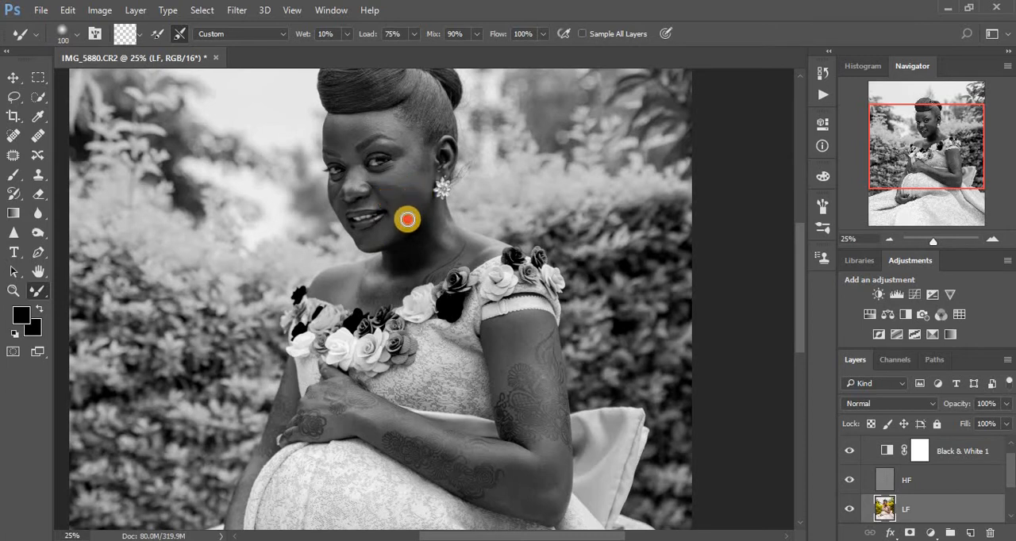
mouse_move(351, 198)
left_mouse_down()
mouse_move(365, 169)
mouse_move(350, 152)
mouse_move(336, 189)
left_mouse_up()
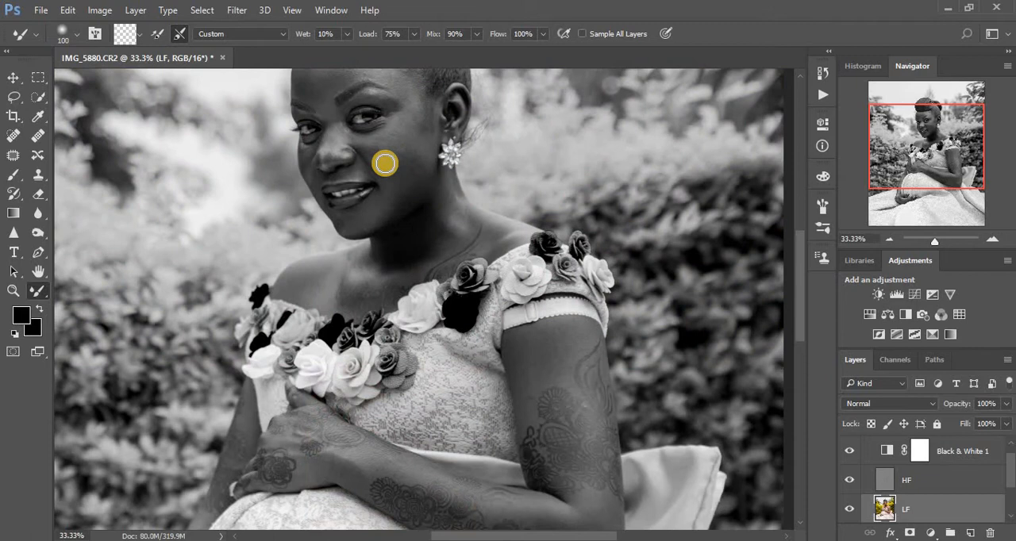
- Reduce the Mixer Brush to size 80 and smooth the cheek, nose, temple, neck and bare shoulder on the LF layer
key("bracketleft")
key("bracketleft")
mouse_move(383, 154)
left_mouse_down()
mouse_move(327, 115)
mouse_move(336, 150)
mouse_move(324, 158)
mouse_move(330, 143)
left_mouse_up()
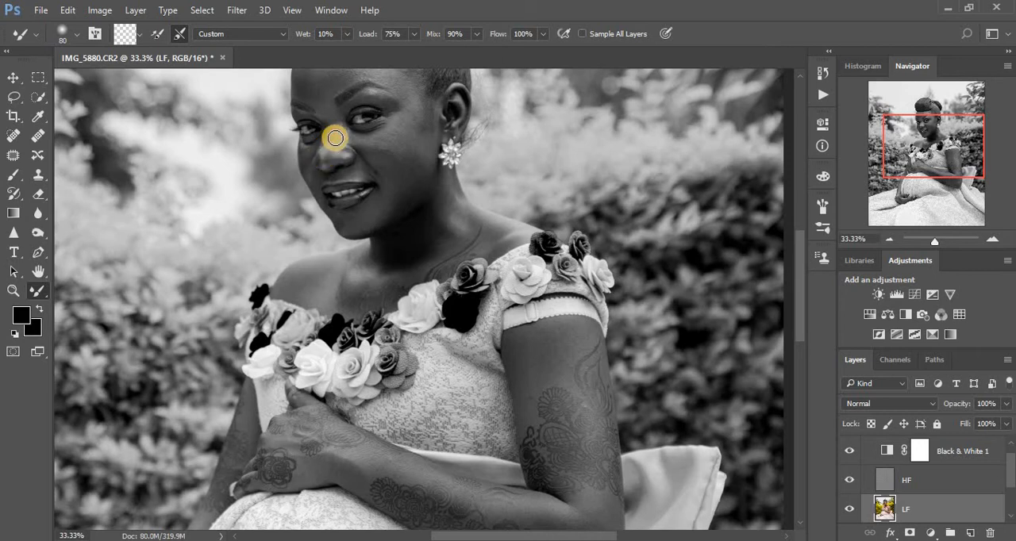
left_click_drag(373, 97, 410, 109)
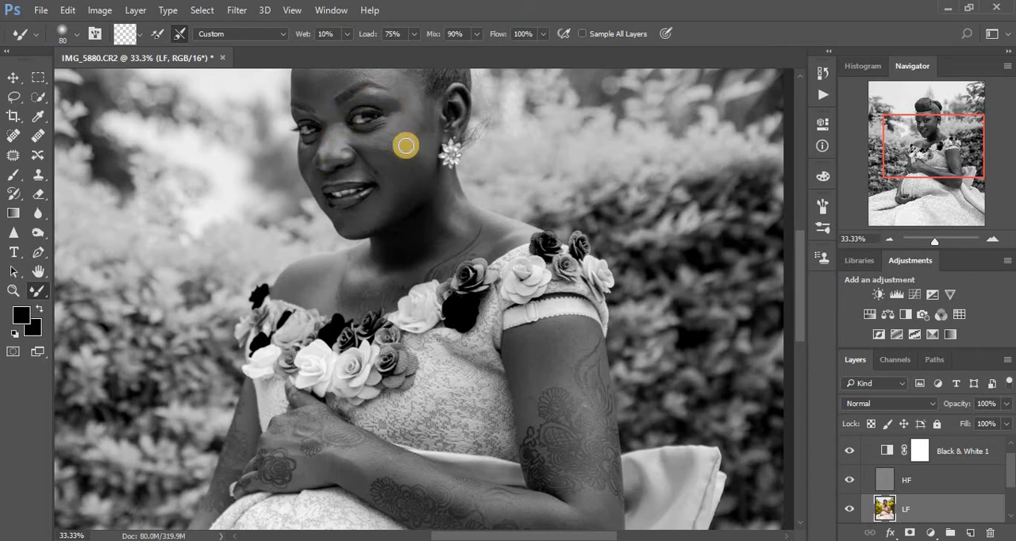
left_click_drag(396, 160, 395, 191)
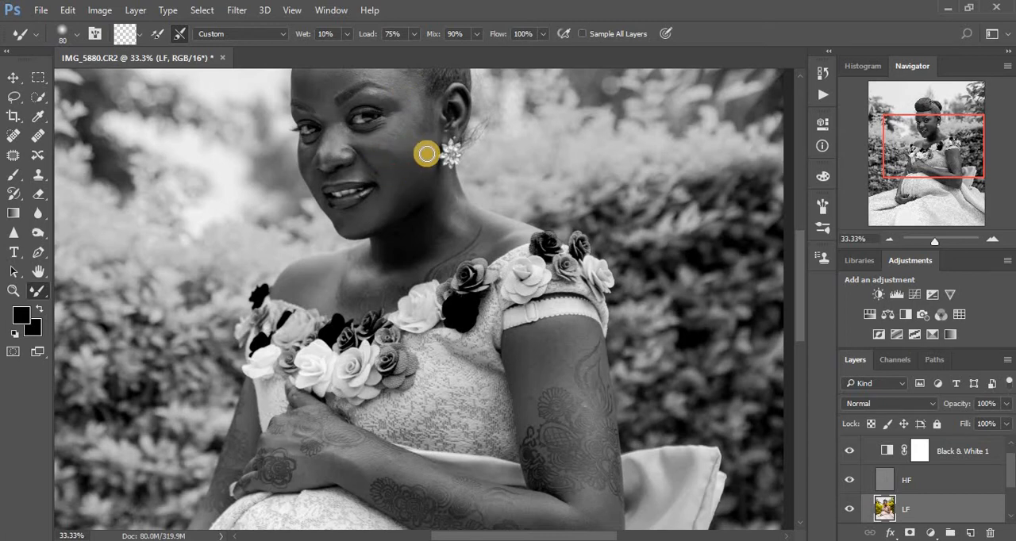
left_click_drag(431, 220, 409, 240)
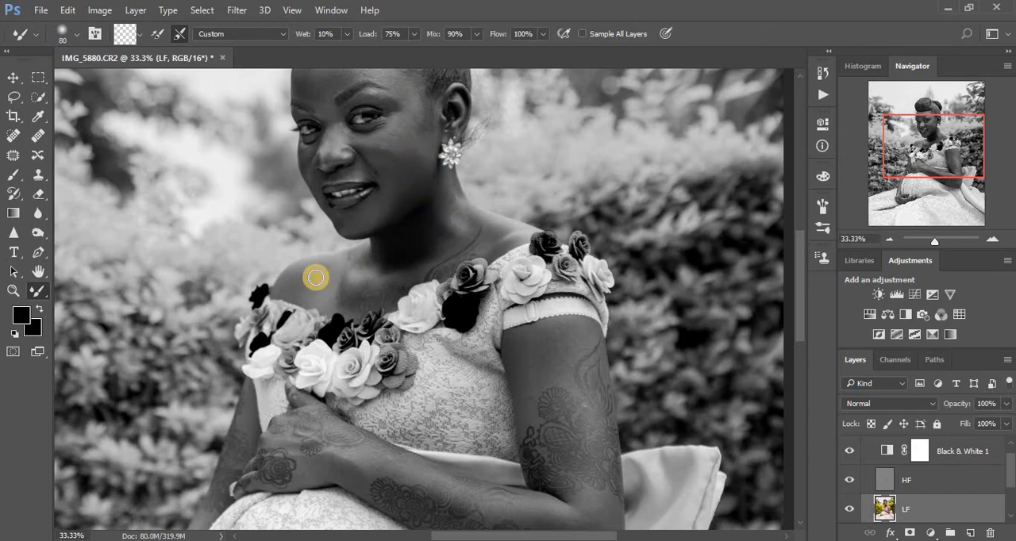
left_click_drag(300, 288, 338, 270)
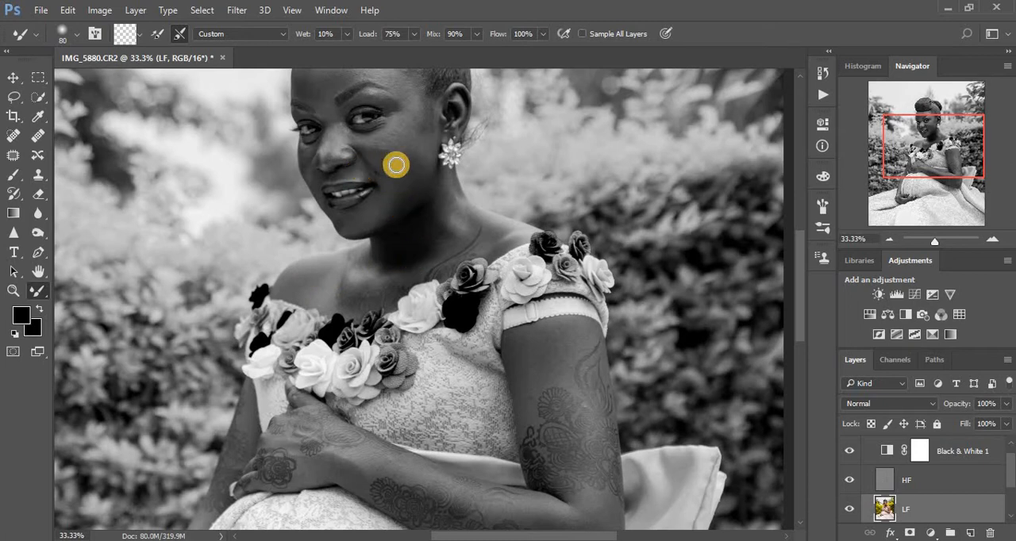
- Hide the Black & White layer, compare the portrait with and without the Frequency Separation group, and show the Black & White layer again
left_click(848, 452)
left_click(1011, 459)
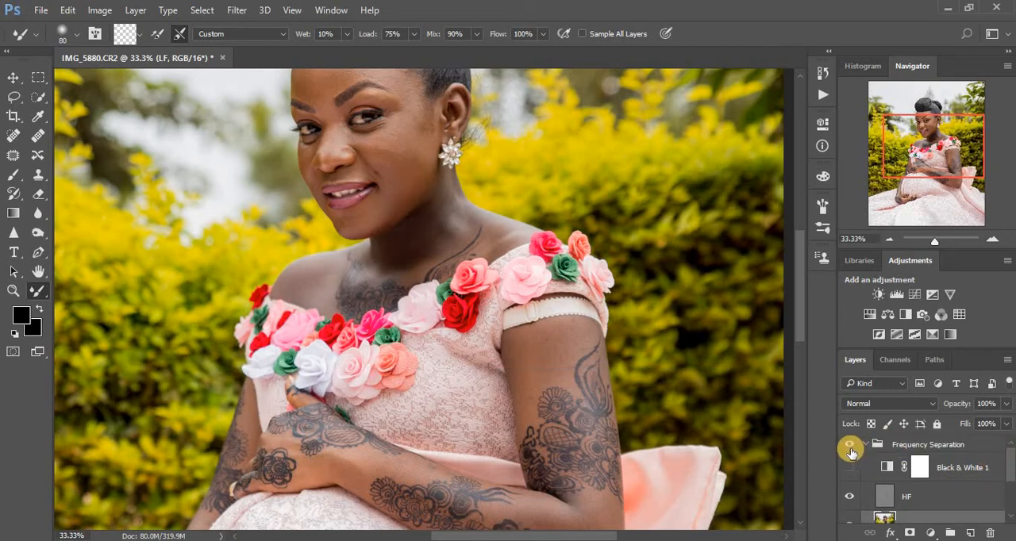
key("ctrl+minus")
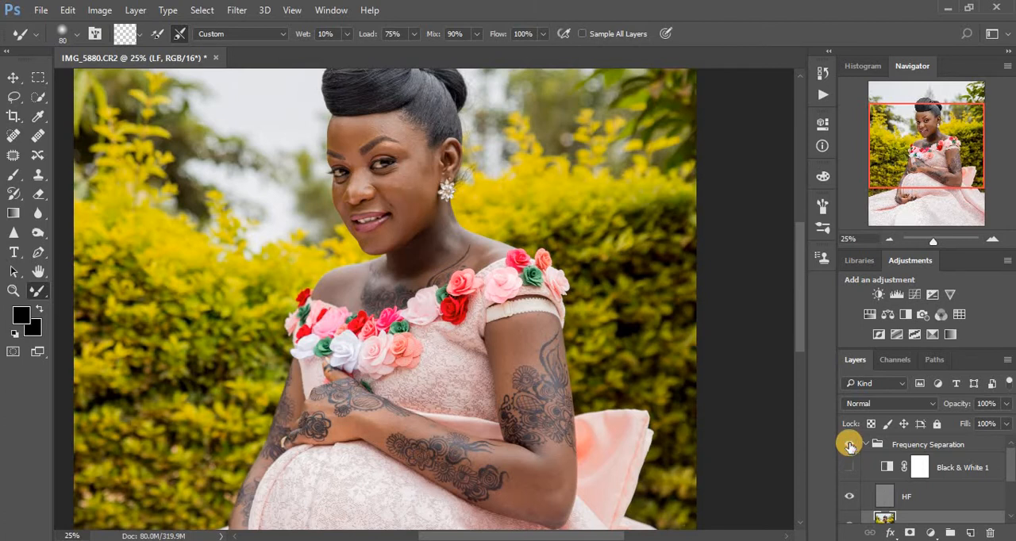
left_click(850, 446)
left_click(849, 470)
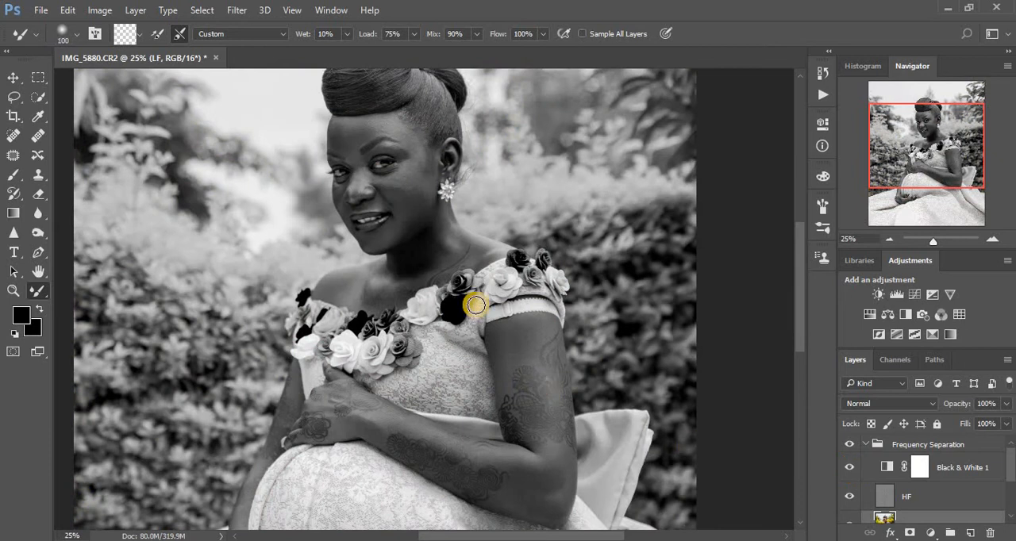
- Blend the neck and upper chest skin with the Mixer Brush, reducing the brush size from 150 to 100
left_click(444, 230)
mouse_move(443, 230)
left_mouse_down()
mouse_move(420, 263)
mouse_move(408, 256)
left_mouse_up()
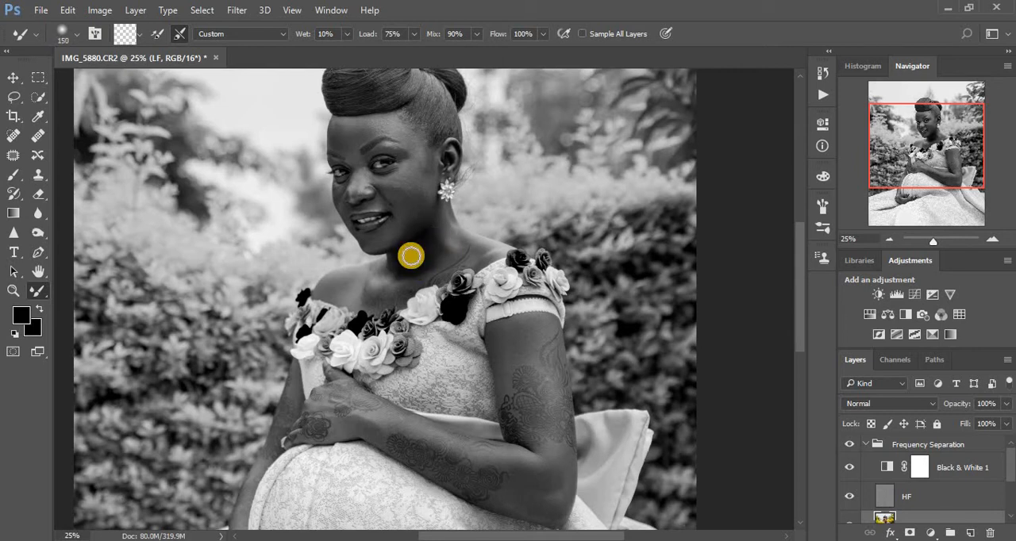
key("bracketleft")
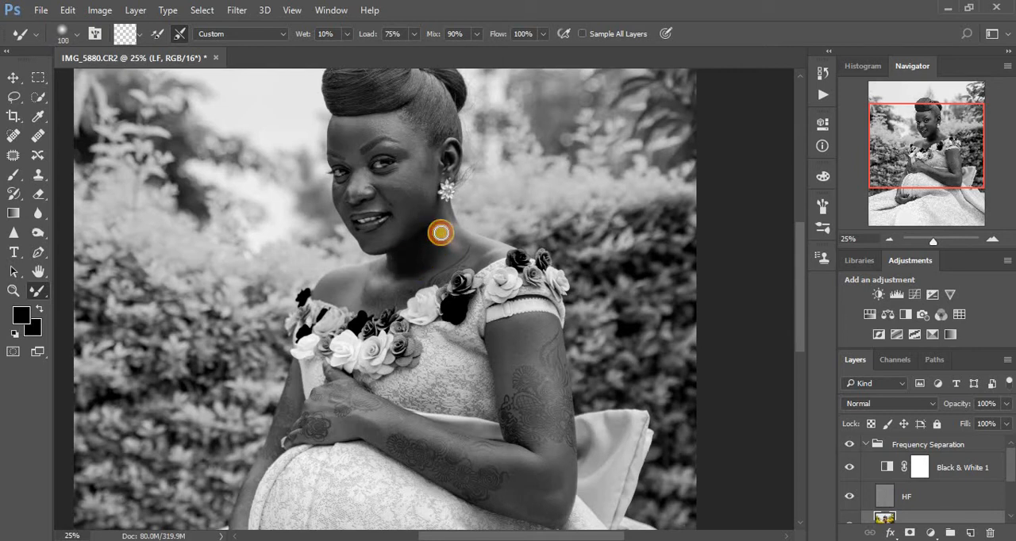
left_click(444, 230)
mouse_move(444, 231)
left_mouse_down()
mouse_move(430, 260)
mouse_move(447, 258)
mouse_move(438, 222)
mouse_move(423, 242)
mouse_move(442, 216)
mouse_move(453, 242)
mouse_move(435, 243)
mouse_move(408, 272)
mouse_move(381, 276)
mouse_move(472, 253)
mouse_move(454, 244)
mouse_move(445, 257)
mouse_move(445, 231)
mouse_move(497, 250)
mouse_move(471, 256)
mouse_move(447, 234)
left_mouse_up()
mouse_move(393, 291)
left_mouse_down()
mouse_move(359, 305)
mouse_move(337, 296)
left_mouse_up()
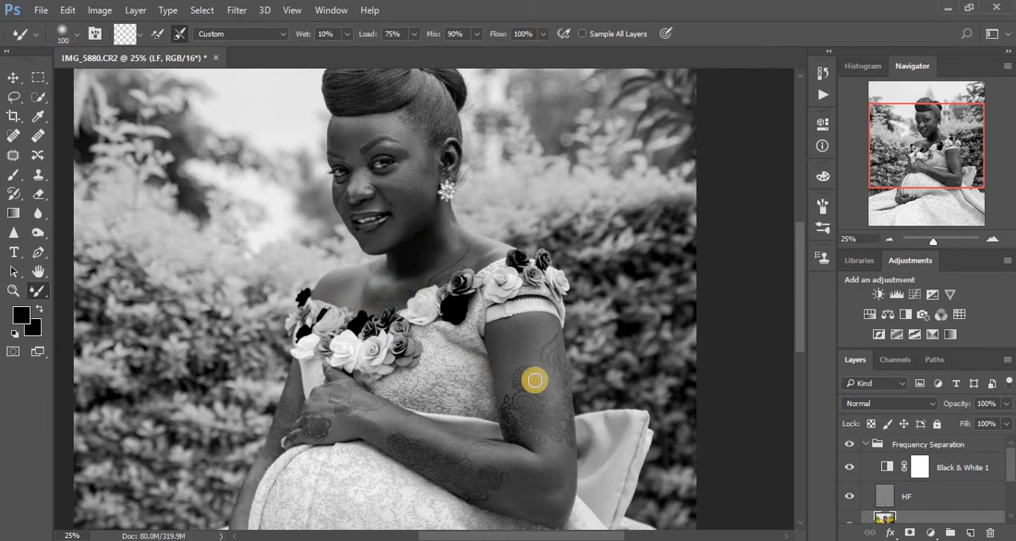
- Blend the skin on both arms, the hand, bare shoulder, neck and face with the Mixer Brush at size 150
left_click_drag(528, 346, 521, 340)
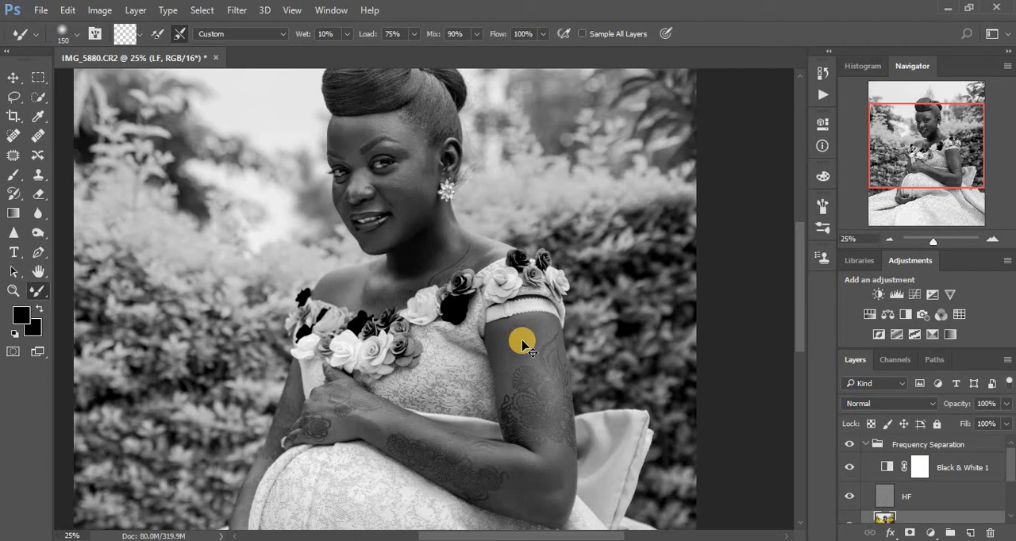
key("ctrl+minus")
mouse_move(487, 323)
left_mouse_down()
mouse_move(488, 339)
mouse_move(496, 325)
left_mouse_up()
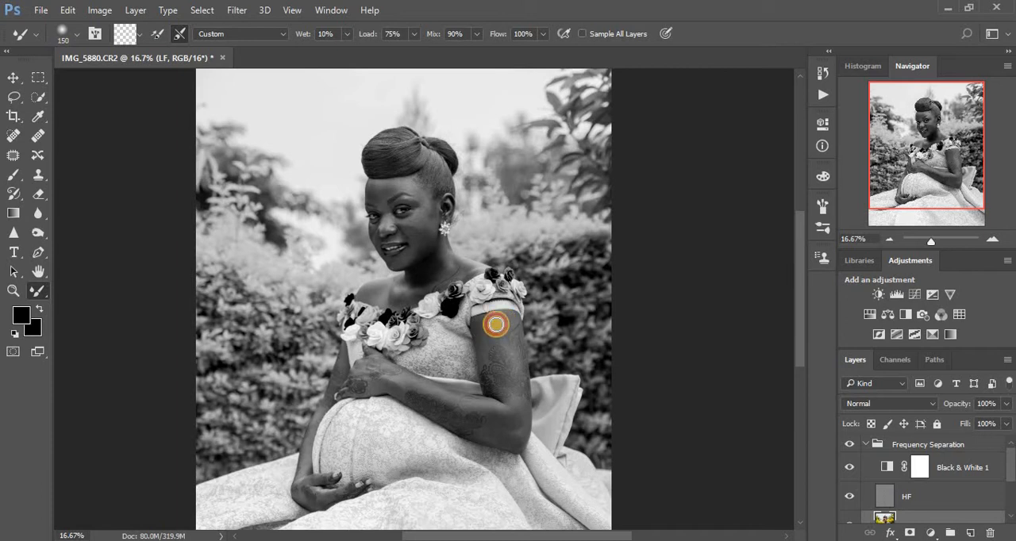
mouse_move(518, 422)
left_mouse_down()
mouse_move(489, 441)
mouse_move(500, 438)
mouse_move(492, 424)
mouse_move(516, 423)
mouse_move(508, 413)
mouse_move(470, 405)
mouse_move(510, 403)
mouse_move(513, 431)
left_mouse_up()
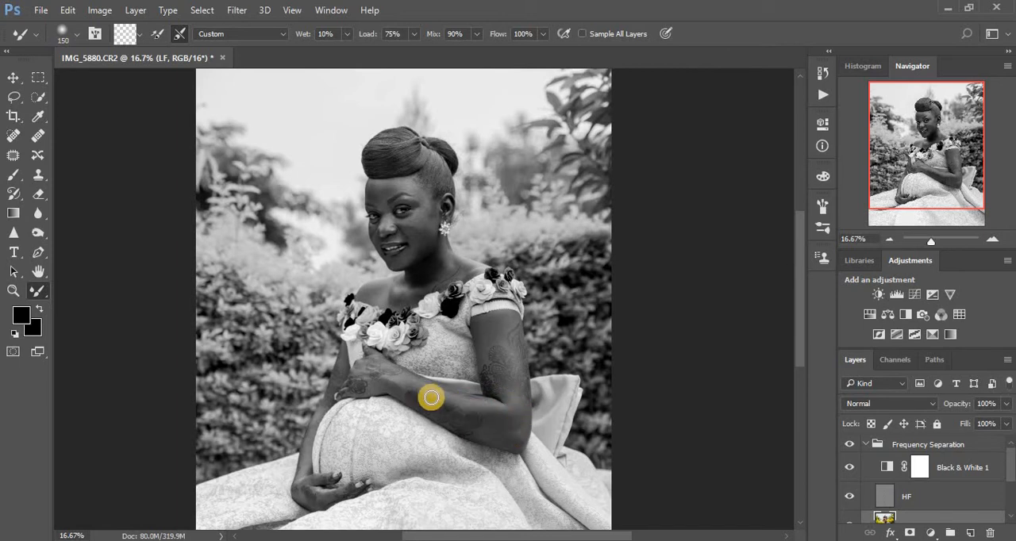
mouse_move(431, 398)
left_mouse_down()
mouse_move(410, 380)
mouse_move(368, 386)
mouse_move(408, 382)
left_mouse_up()
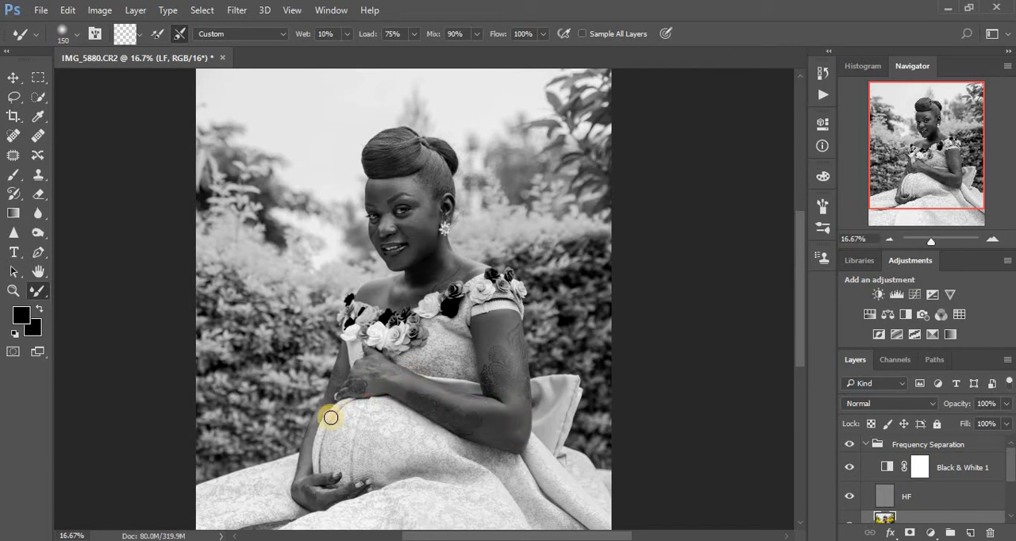
mouse_move(329, 417)
left_mouse_down()
mouse_move(305, 443)
mouse_move(303, 477)
mouse_move(320, 419)
left_mouse_up()
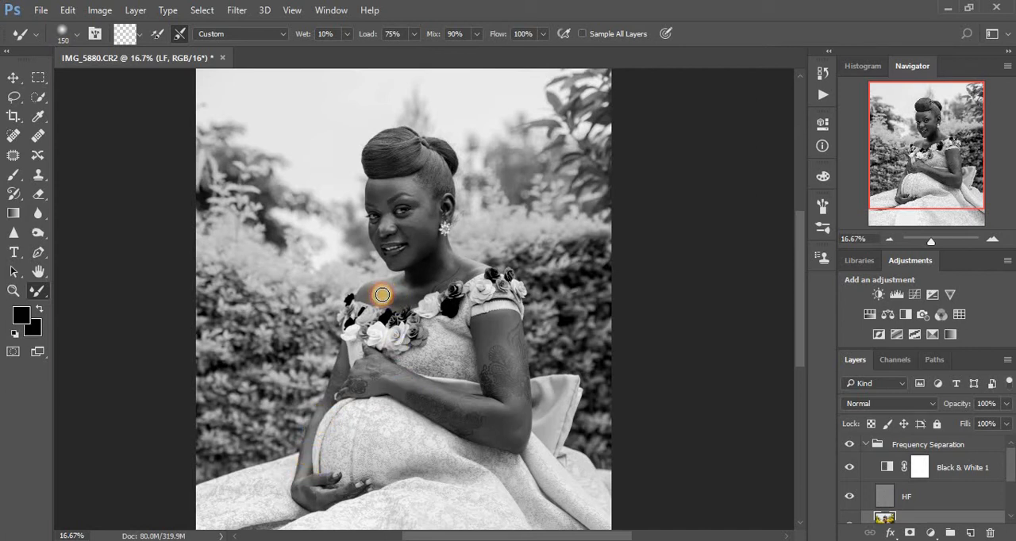
left_click_drag(383, 294, 431, 268)
left_click_drag(418, 224, 422, 230)
left_click_drag(500, 351, 500, 356)
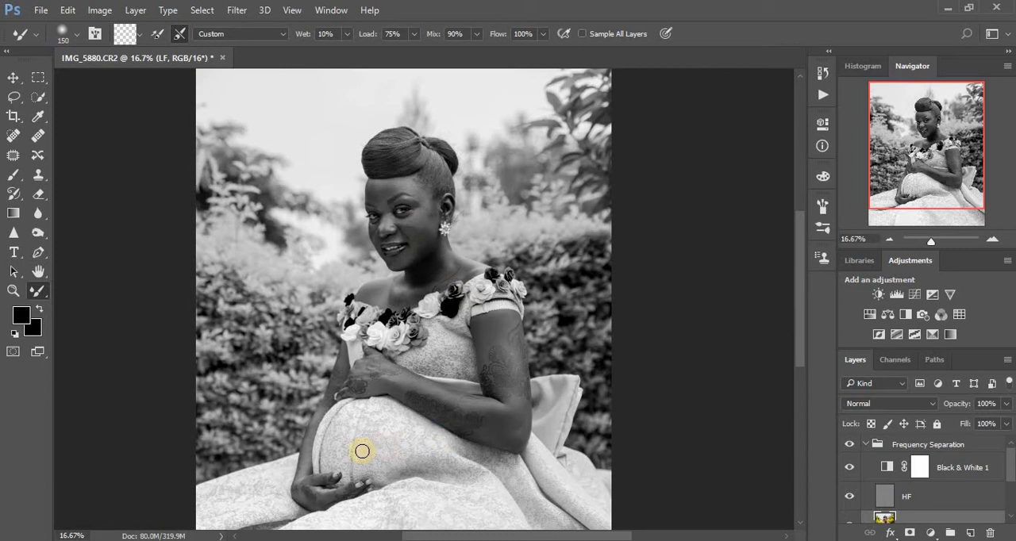
- Hide the Black & White layer and compare the portrait with and without the Frequency Separation group
left_click(849, 467)
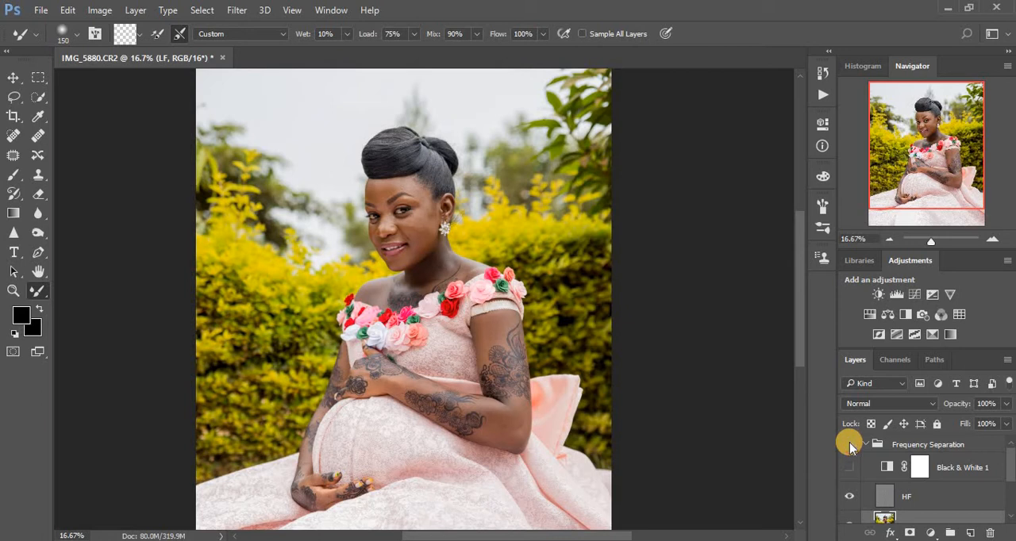
left_click(850, 445)
left_click(850, 445)
left_click(850, 445)
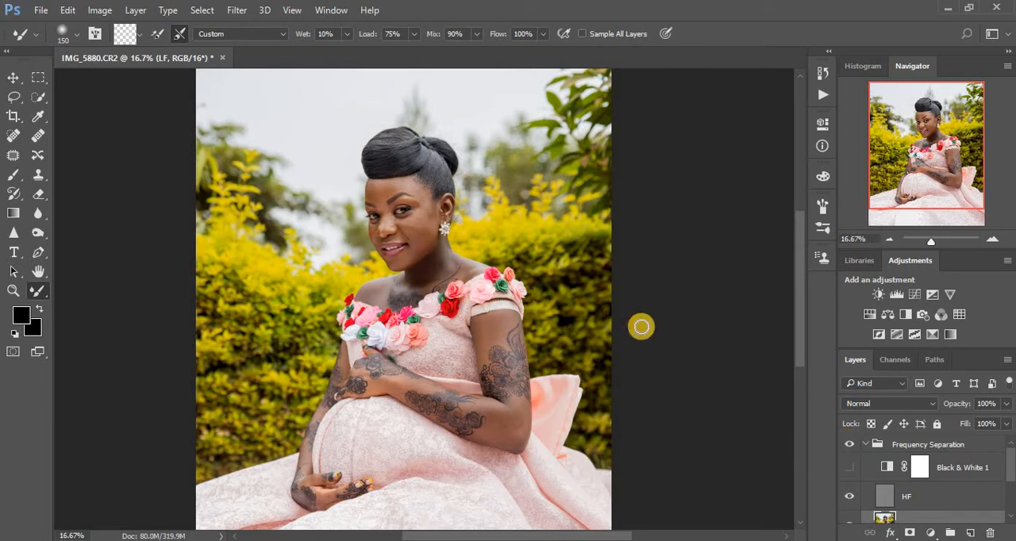
mouse_move(437, 259)
left_mouse_down()
mouse_move(423, 277)
mouse_move(431, 274)
left_mouse_up()
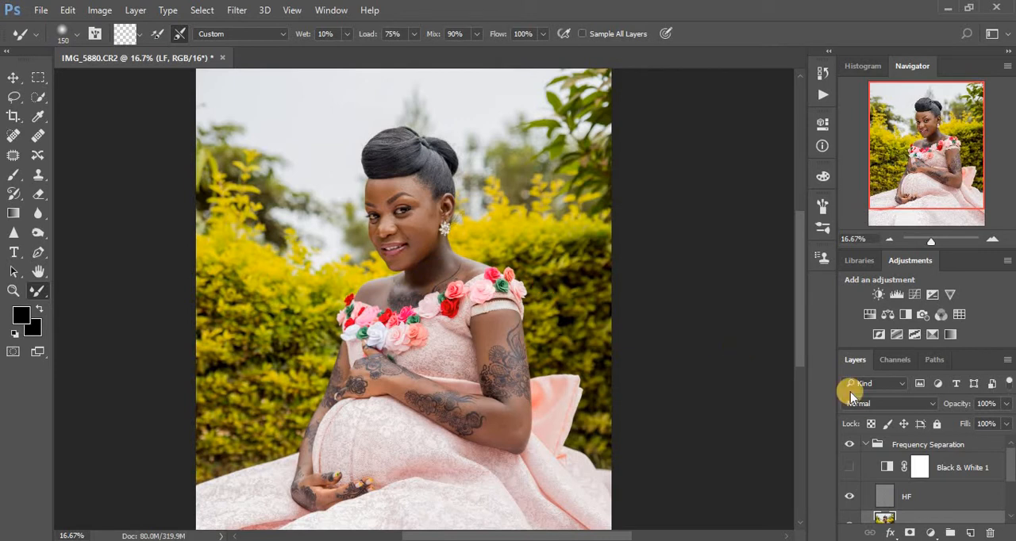
- Delete the Black & White adjustment layer from the Frequency Separation group and collapse the group
left_click(857, 468)
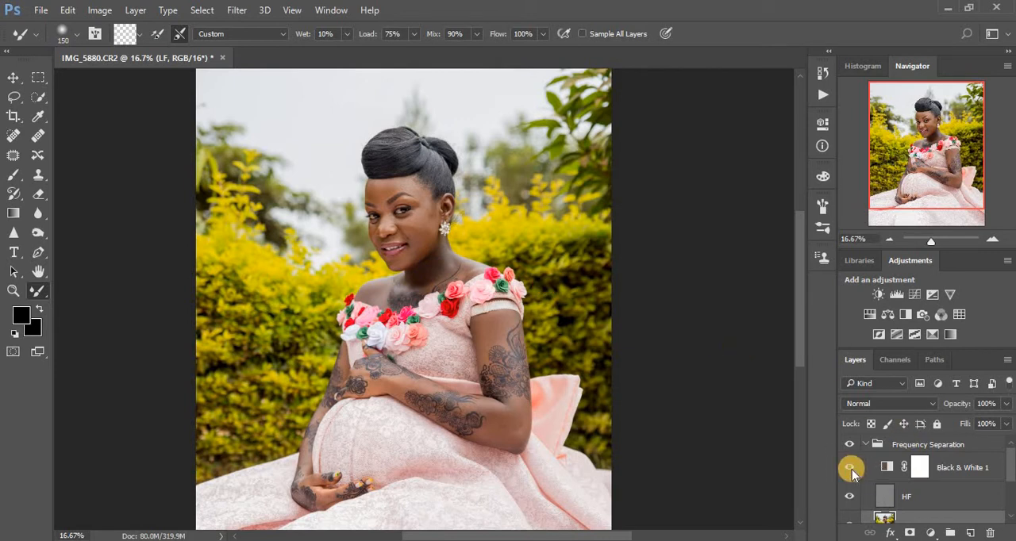
left_click_drag(955, 468, 991, 532)
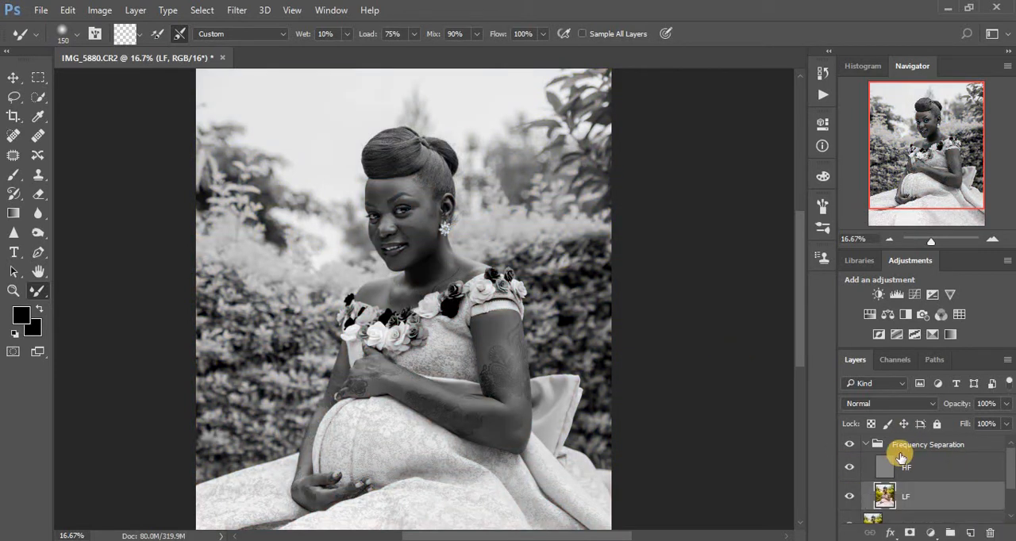
left_click(869, 447)
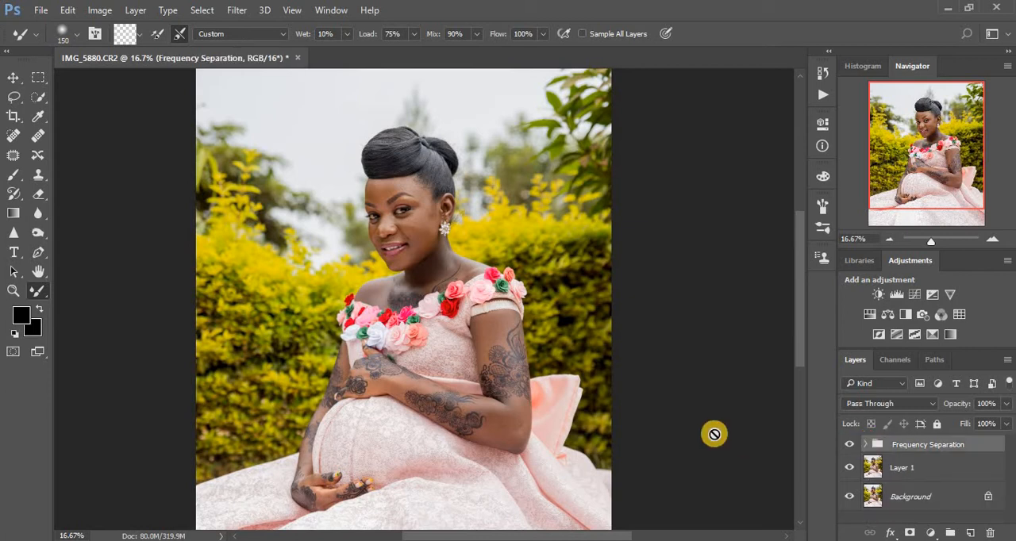
key("ctrl+minus")
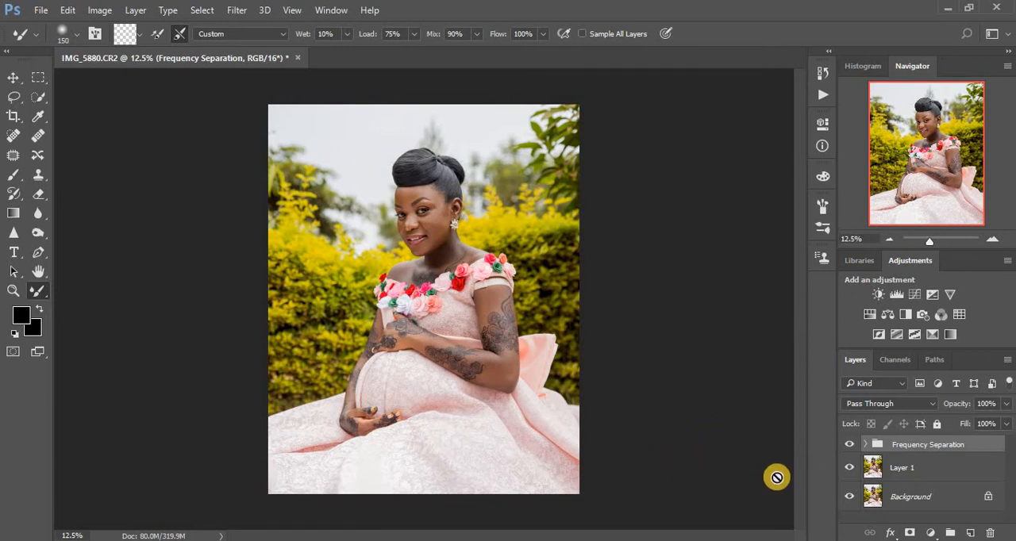
- Add a Curves adjustment layer above the Frequency Separation group and brighten the midtones from input 117 to output 142
left_click(931, 533)
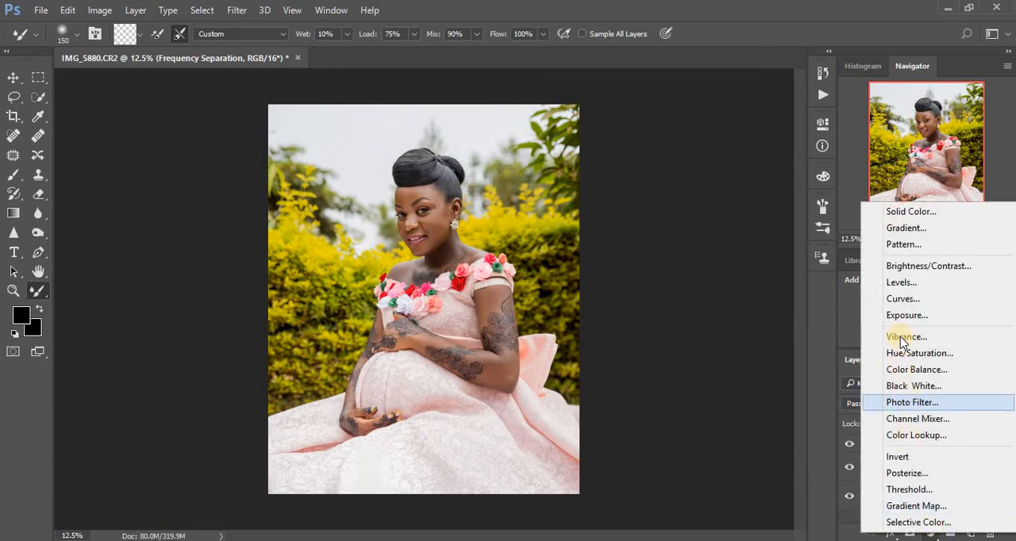
left_click(903, 299)
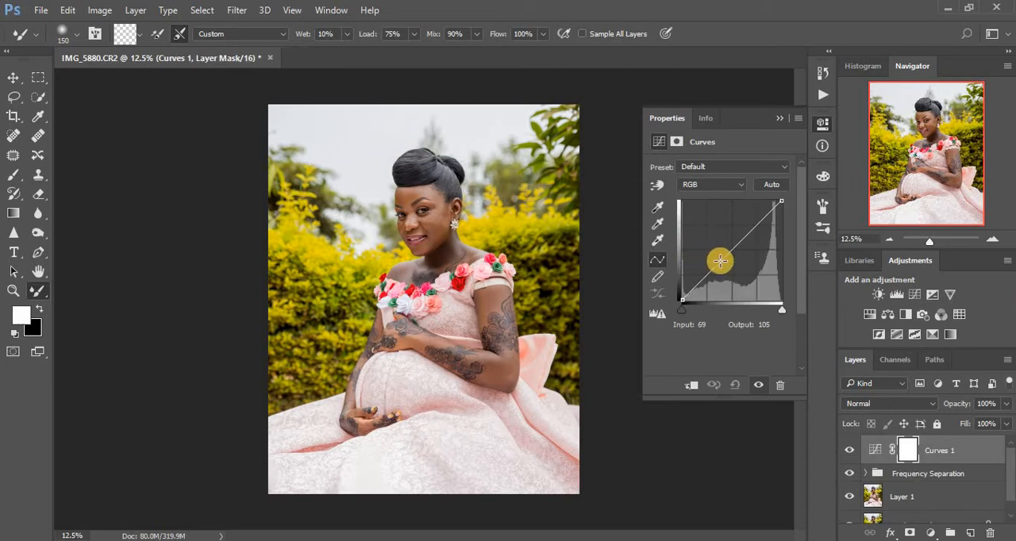
left_click_drag(726, 247, 728, 244)
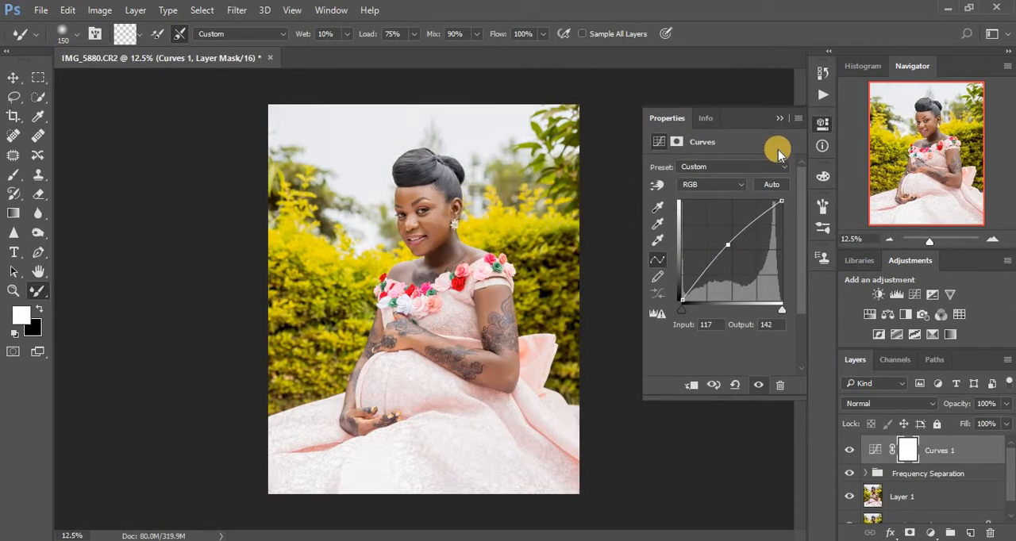
left_click(777, 118)
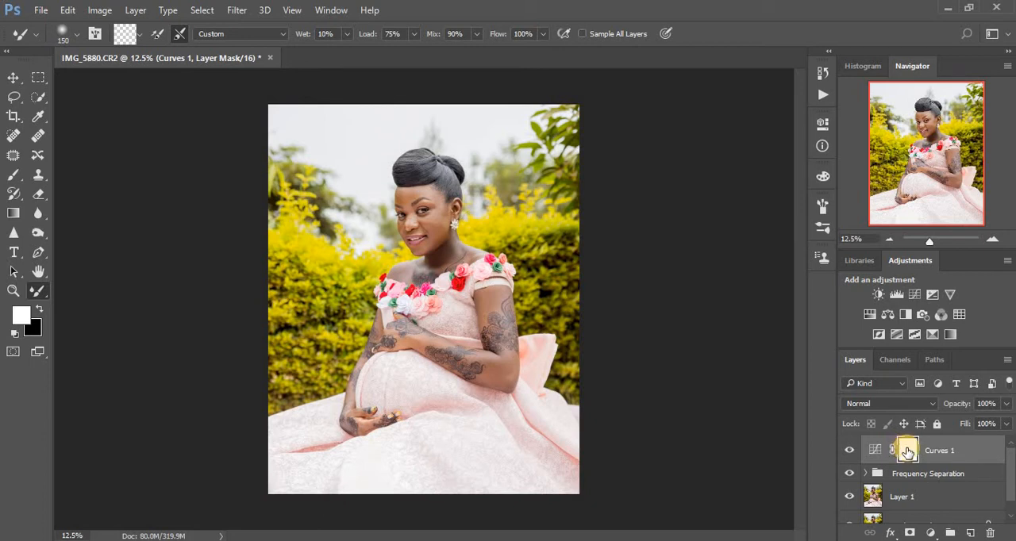
- Invert the brightening Curves layer's mask to black and rename the layer "dodge"
key("ctrl+i")
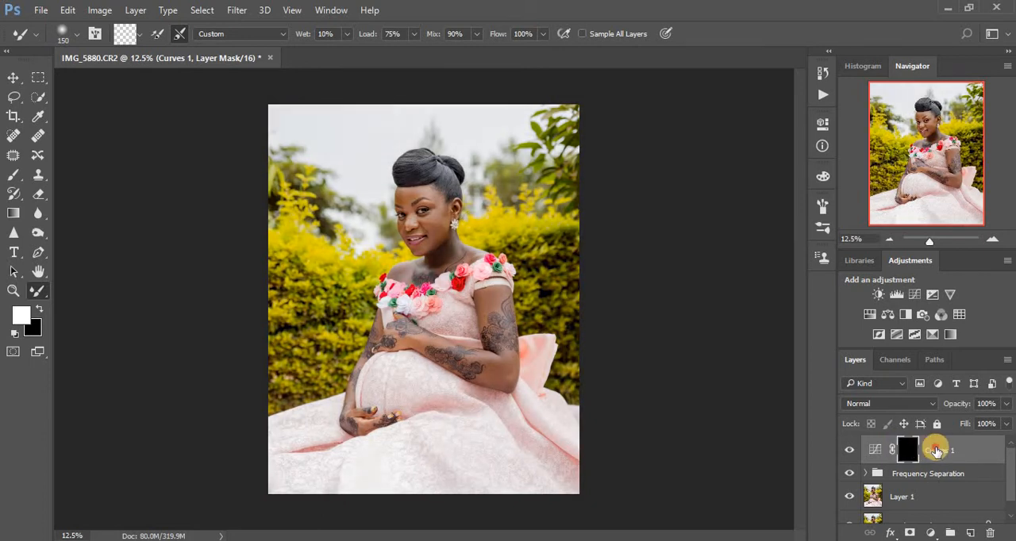
double_click(937, 450)
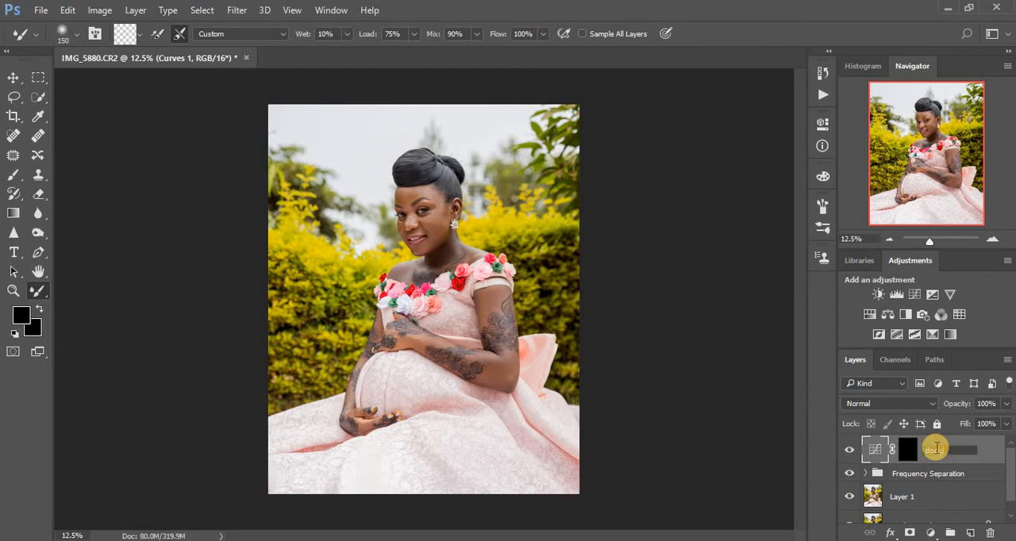
type("dodge")
key("Return")
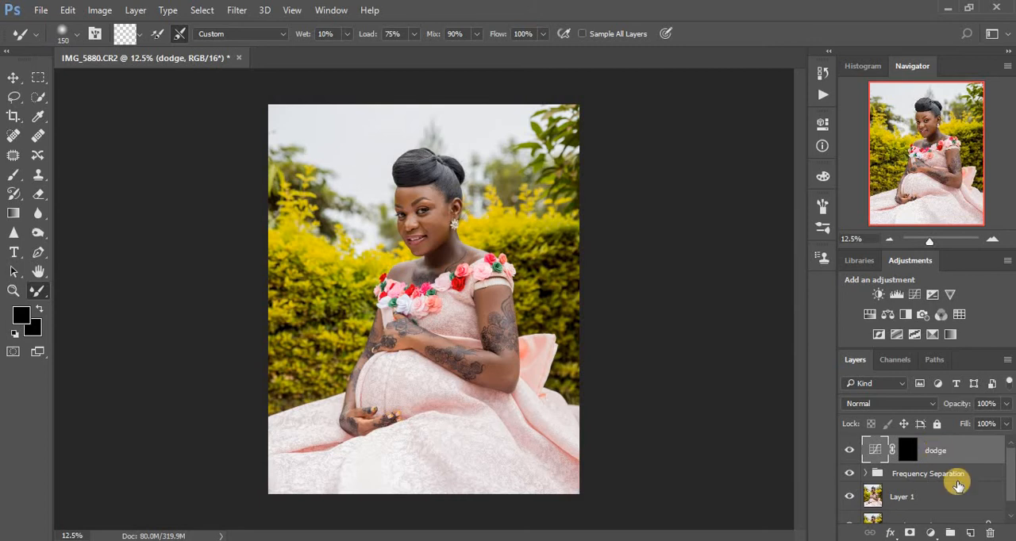
- Add another Curves adjustment layer above dodge and darken the midtones from input 137 to output 115
left_click(931, 532)
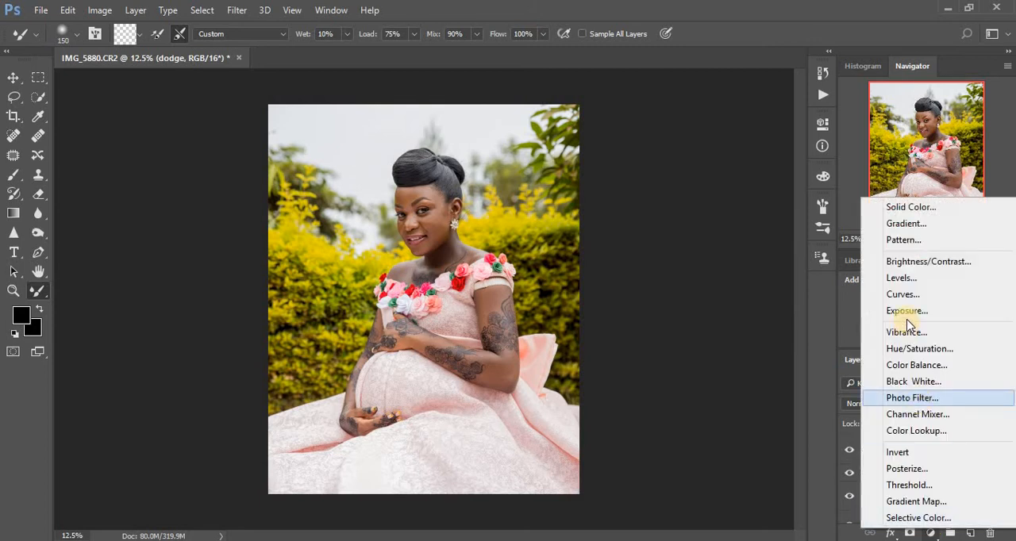
left_click(902, 294)
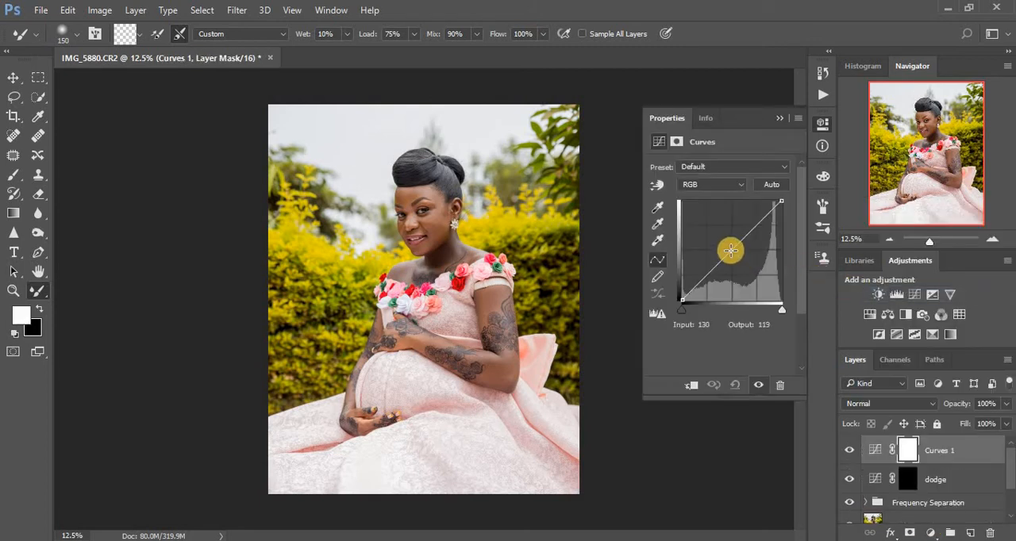
left_click_drag(731, 246, 736, 256)
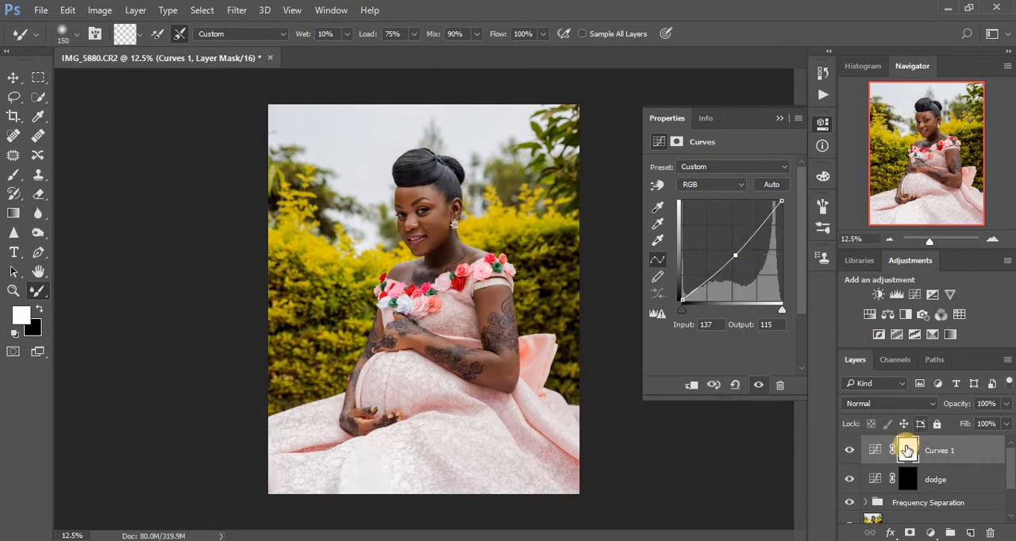
- Invert the darkening Curves layer's mask to black and rename the layer "burn"
left_click(905, 450)
key("ctrl+i")
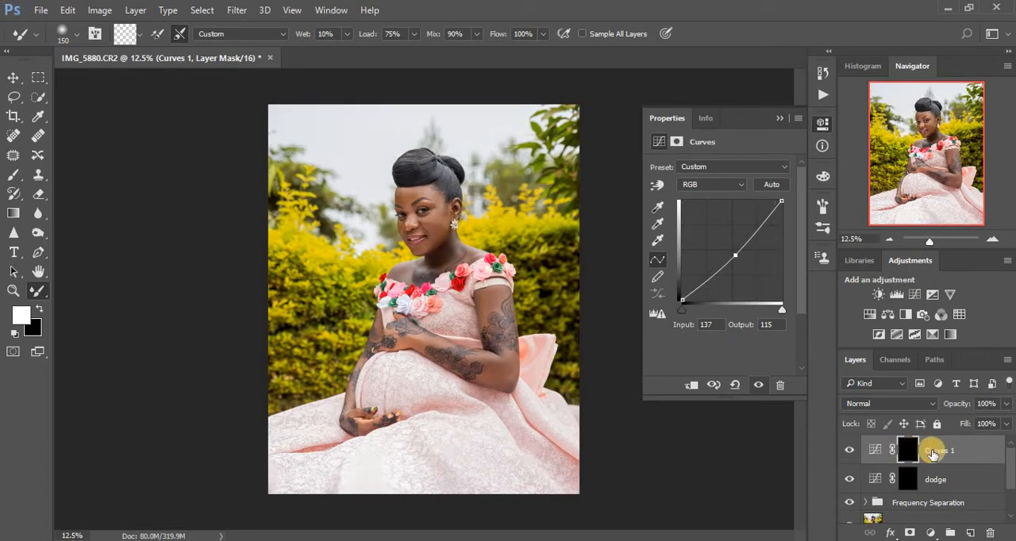
double_click(934, 451)
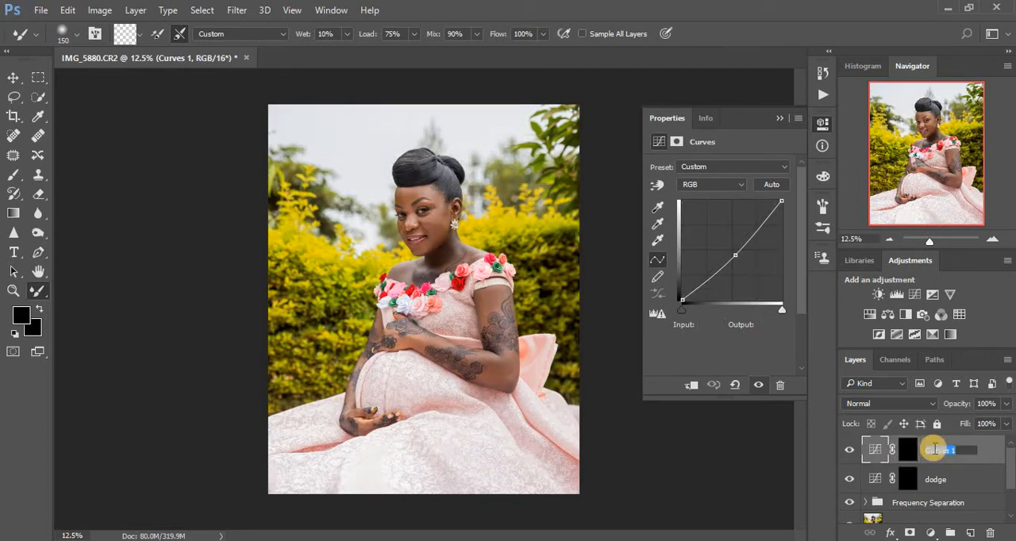
type("burn")
- Group the burn and dodge layers together and expand the new group
left_click(943, 478)
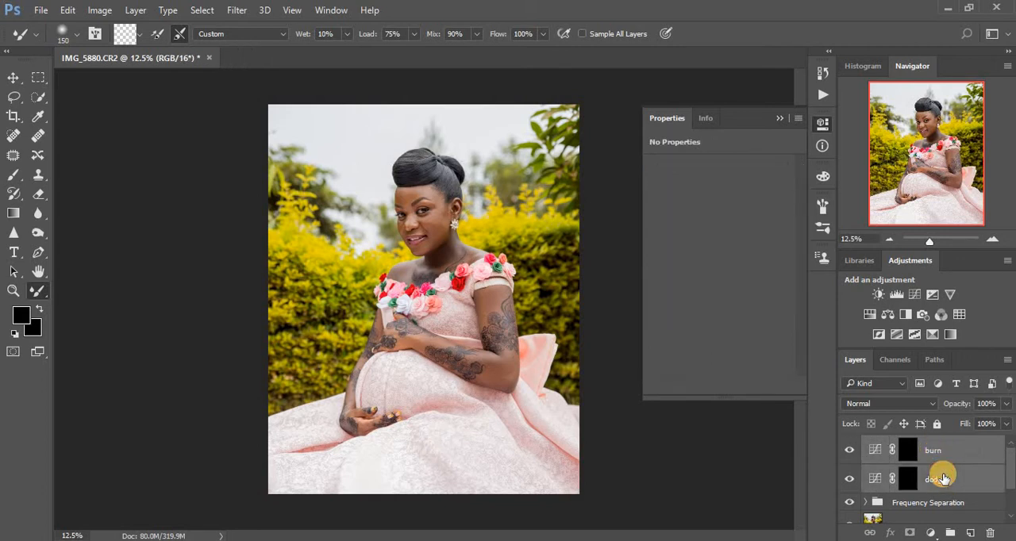
key("ctrl+g")
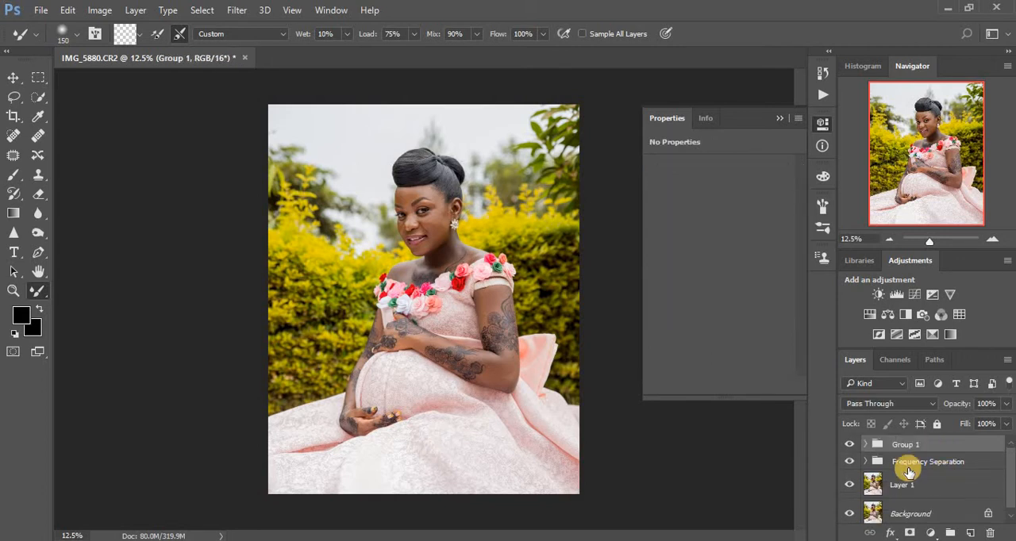
left_click(867, 446)
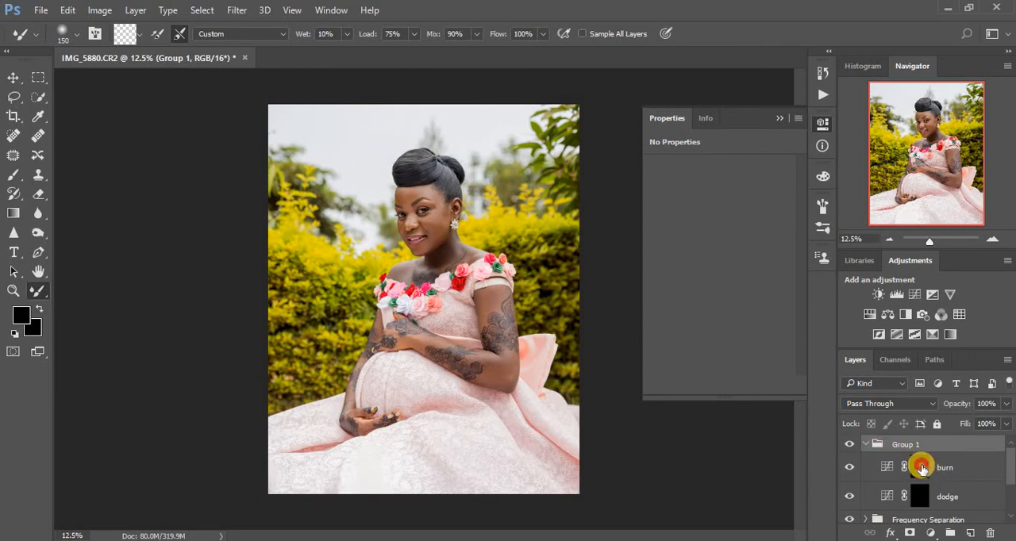
- Add a Black & White adjustment layer above burn with Reds at -49 and Yellows at 90
left_click(944, 497)
left_click(930, 533)
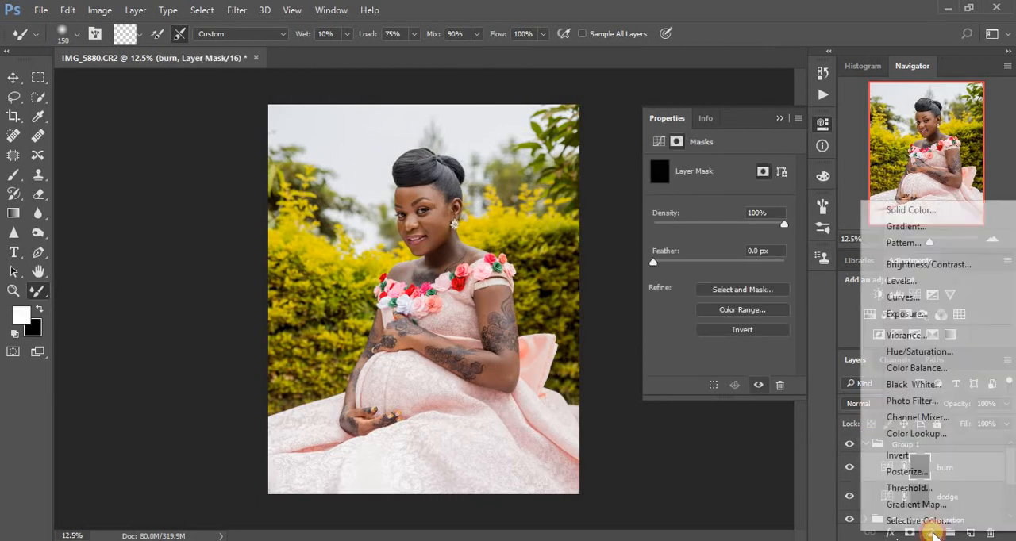
left_click(913, 384)
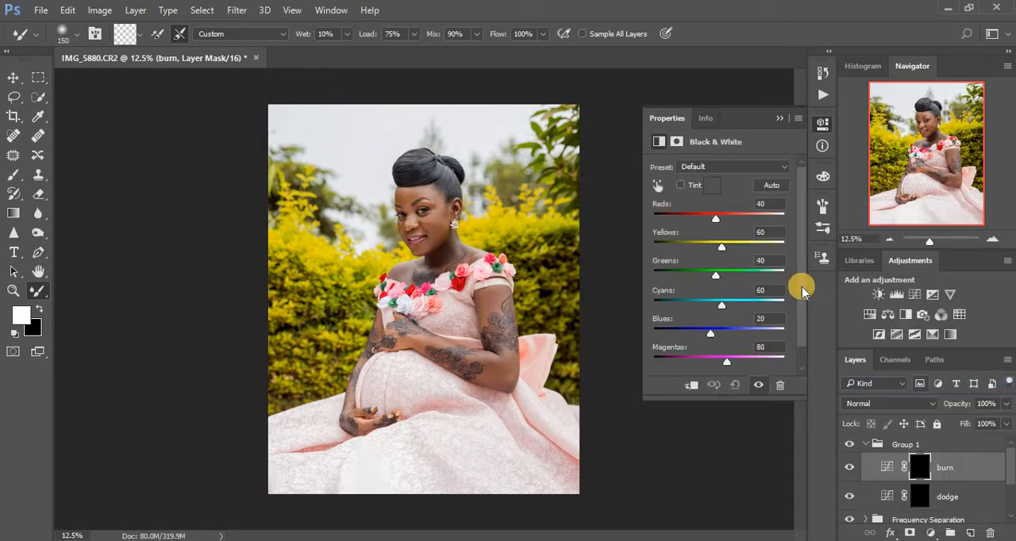
left_click_drag(706, 224, 697, 219)
left_click(722, 248)
left_click_drag(730, 251, 692, 219)
left_click(699, 219)
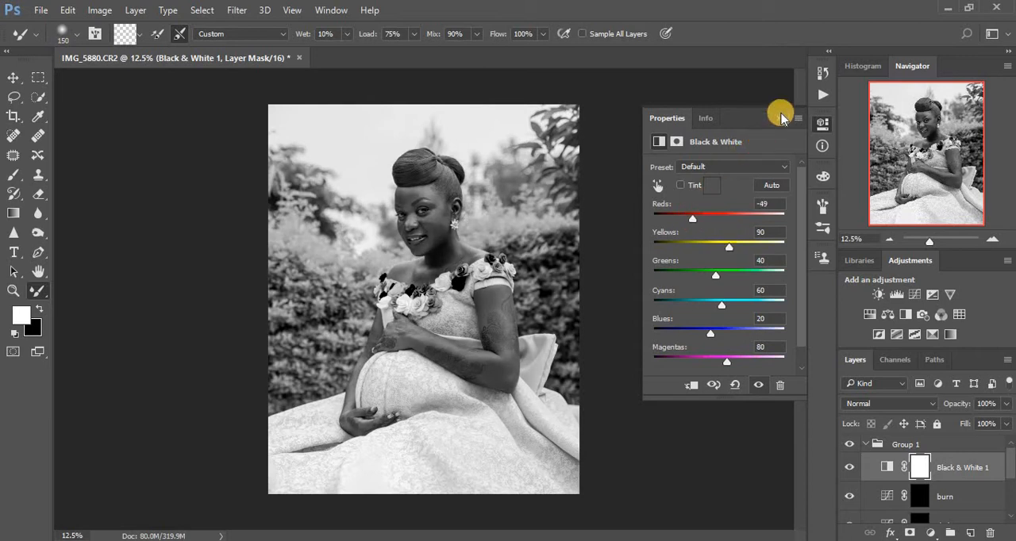
left_click(781, 112)
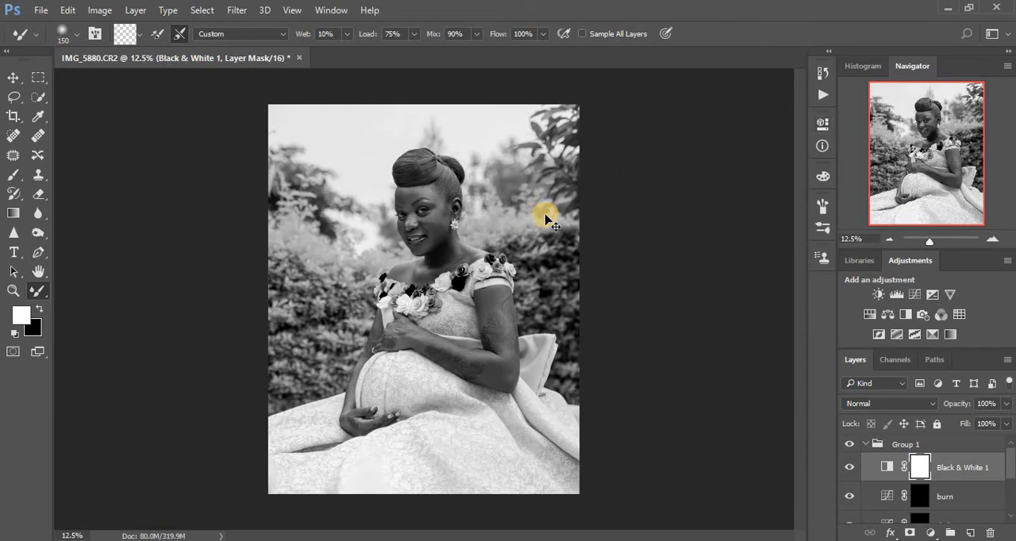
- Switch to the regular Brush tool and target the dodge layer's mask for painting
key("ctrl+plus")
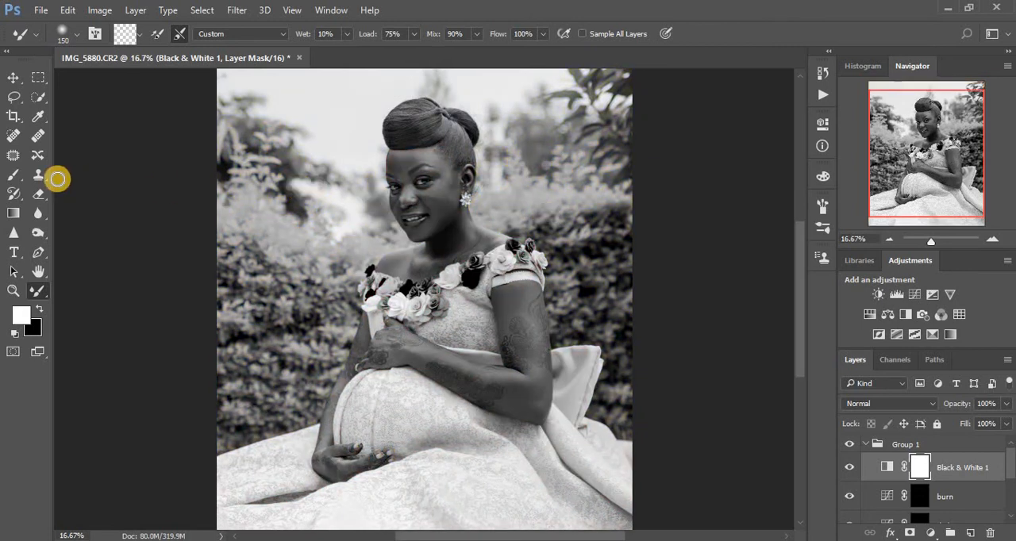
left_click(12, 175)
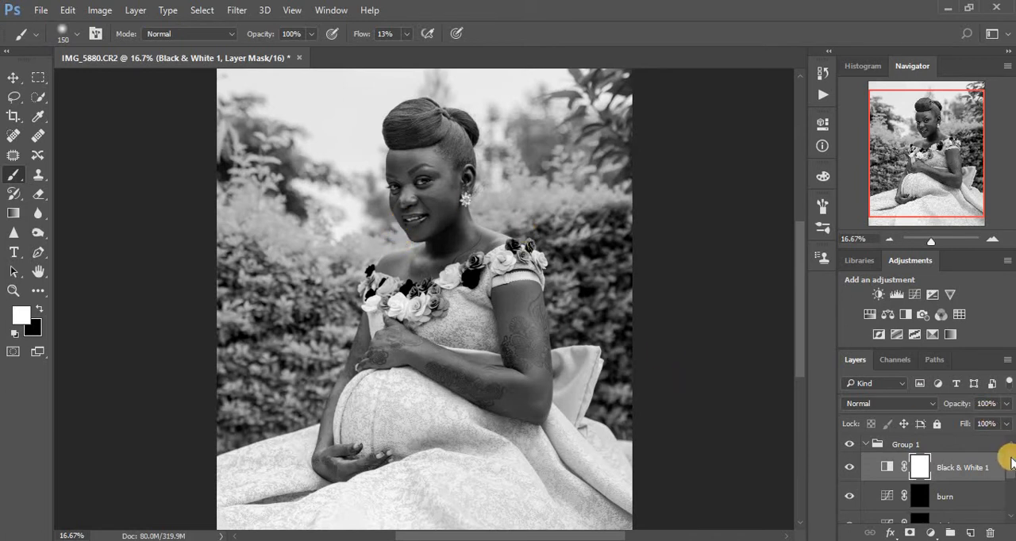
scroll(1010, 467, "down", 1)
left_click(919, 503)
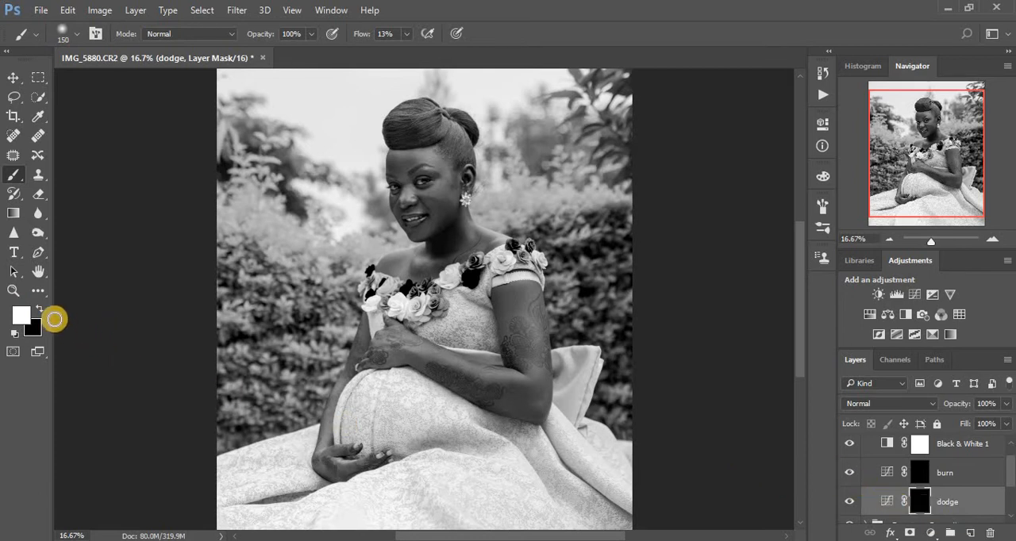
- Set white as the foreground colour and brush over the cheek, face highlights and upper chest on the dodge mask
left_click(40, 310)
left_click(41, 310)
left_click(40, 310)
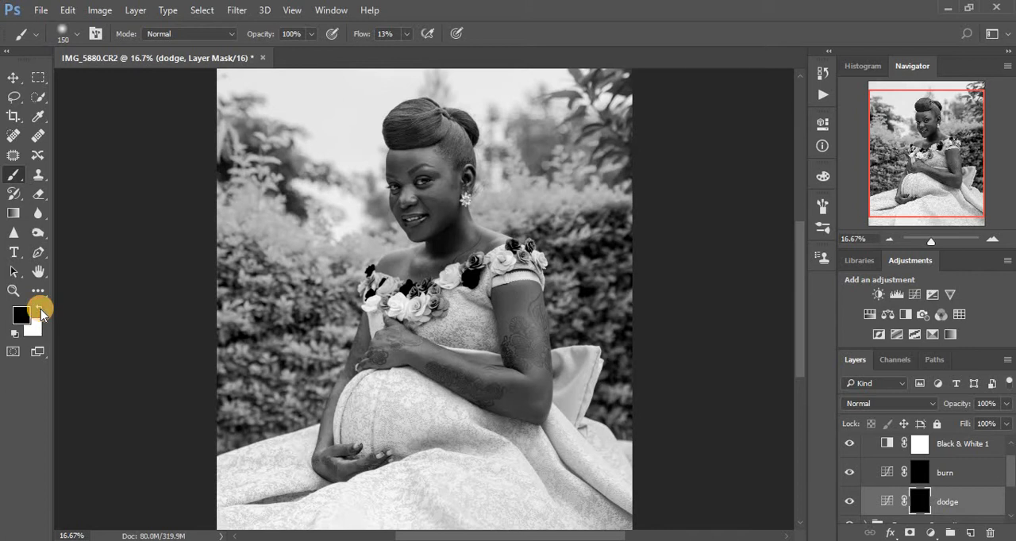
left_click(40, 310)
left_click(41, 309)
left_click(41, 310)
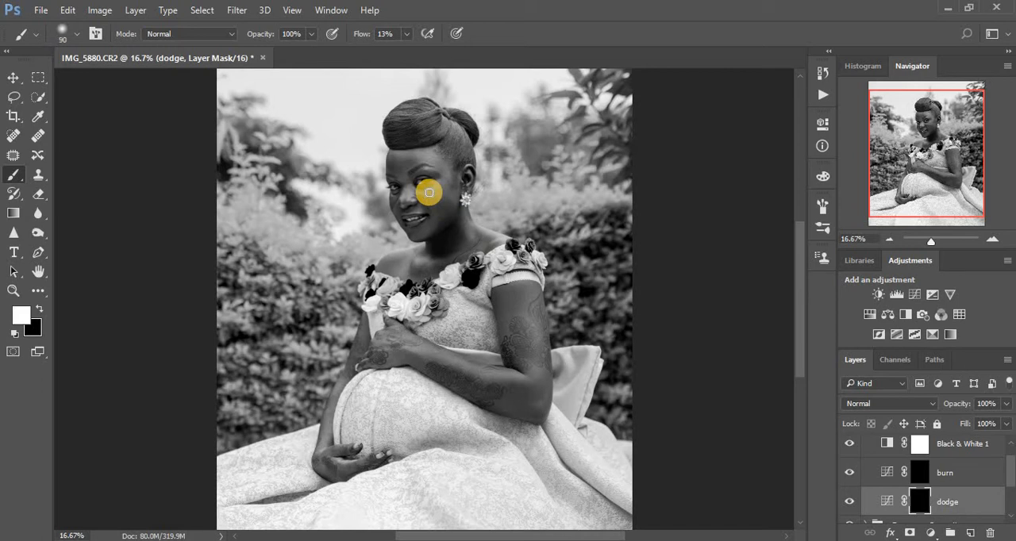
left_click_drag(427, 195, 442, 184)
mouse_move(430, 190)
left_mouse_down()
mouse_move(406, 203)
mouse_move(433, 156)
mouse_move(450, 175)
mouse_move(447, 123)
mouse_move(437, 139)
mouse_move(446, 123)
mouse_move(447, 175)
mouse_move(440, 193)
mouse_move(426, 193)
mouse_move(450, 196)
mouse_move(415, 235)
mouse_move(469, 228)
mouse_move(467, 213)
mouse_move(474, 237)
mouse_move(464, 214)
left_mouse_up()
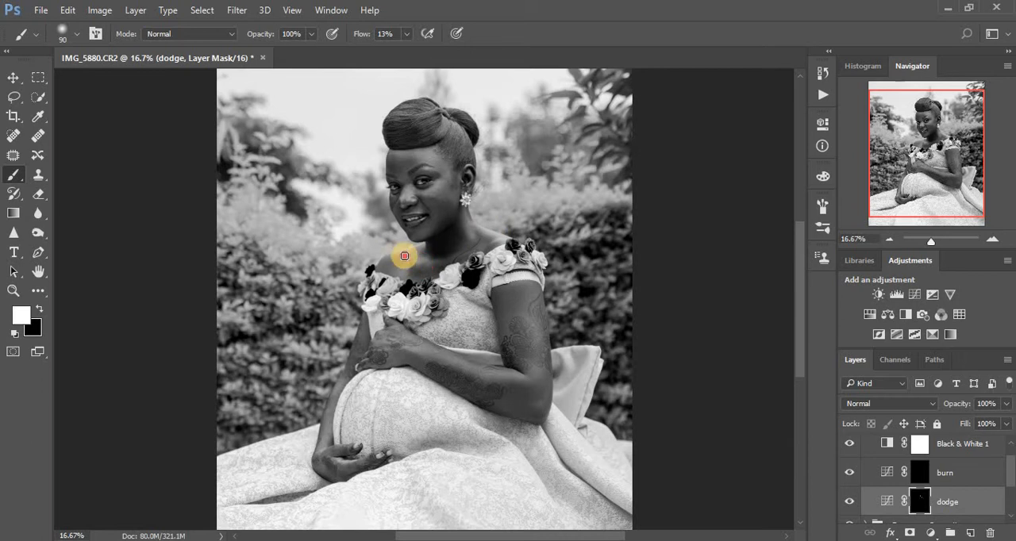
left_click_drag(404, 254, 402, 271)
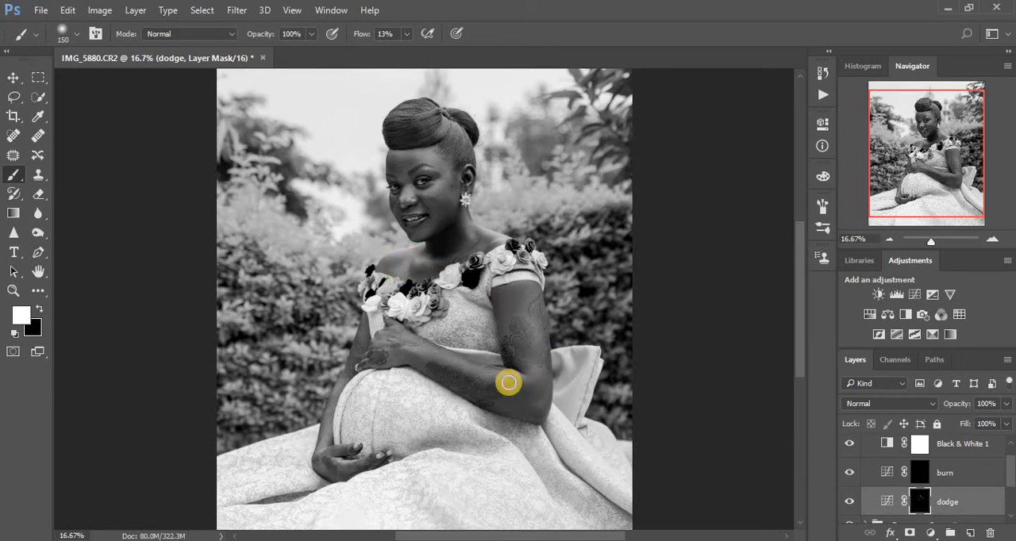
- Brush white over the arms, the lower hand and the dress's bow on the dodge mask at brush size 150
mouse_move(479, 372)
left_mouse_down()
mouse_move(515, 379)
mouse_move(414, 349)
mouse_move(450, 350)
left_mouse_up()
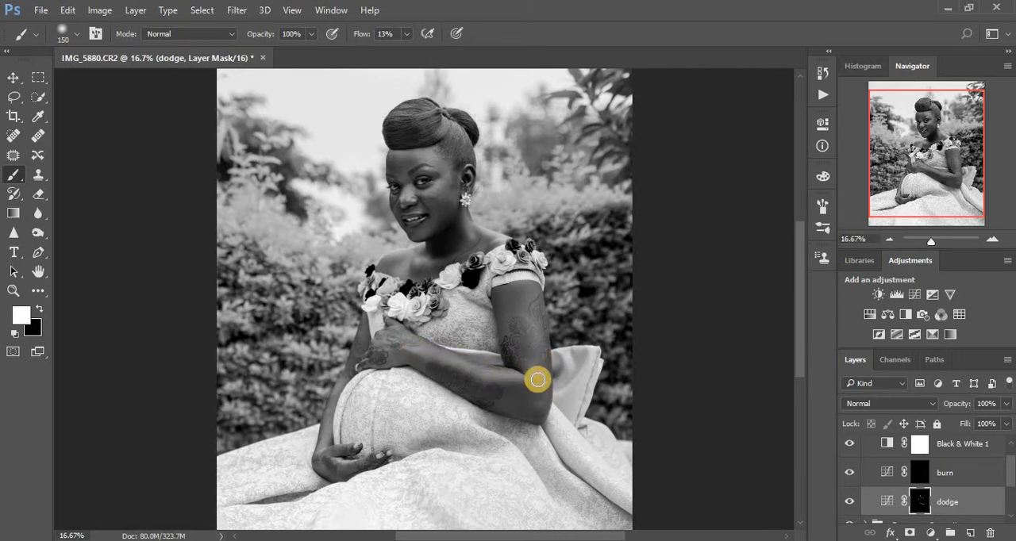
mouse_move(522, 318)
left_mouse_down()
mouse_move(517, 290)
mouse_move(531, 326)
mouse_move(524, 298)
left_mouse_up()
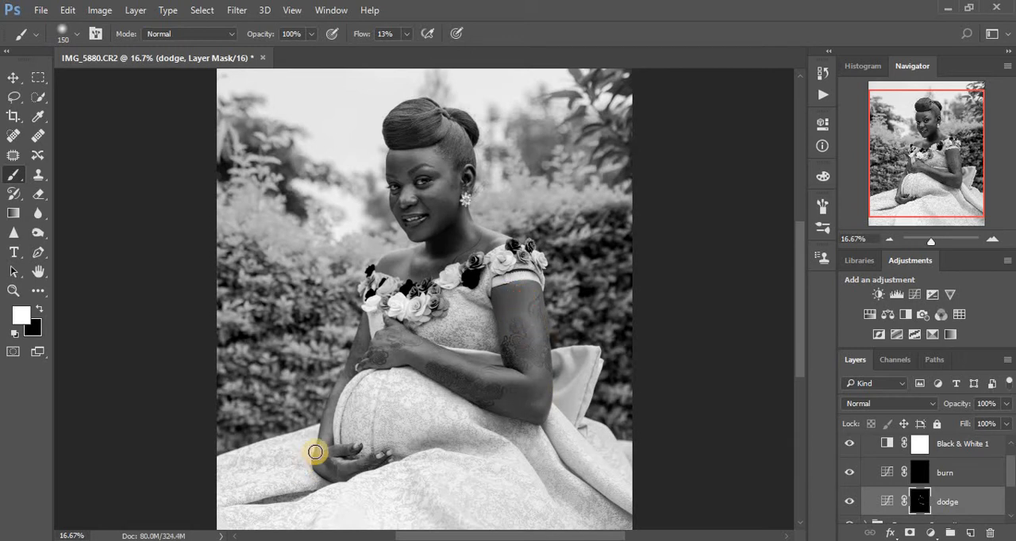
mouse_move(315, 451)
left_mouse_down()
mouse_move(329, 430)
mouse_move(323, 451)
mouse_move(357, 468)
left_mouse_up()
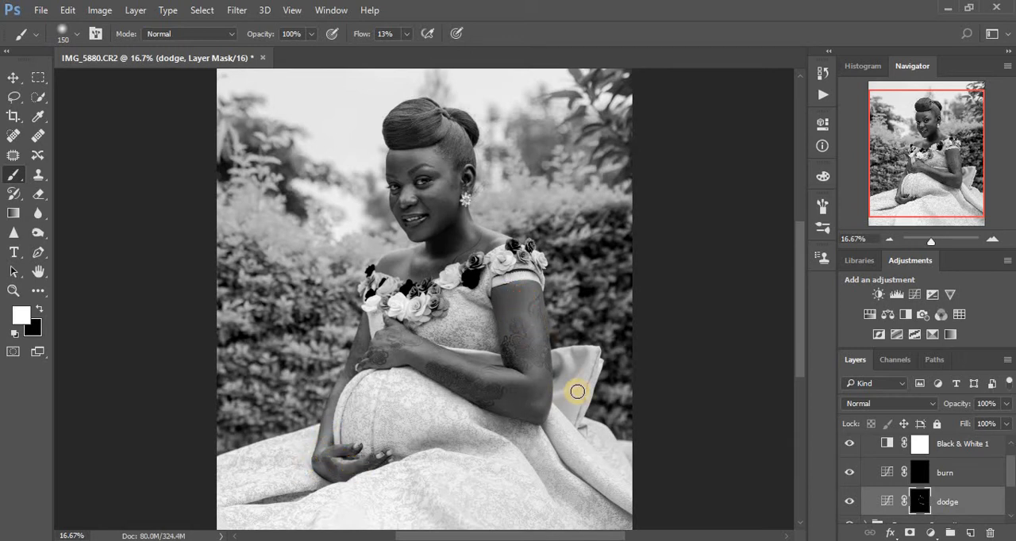
mouse_move(577, 392)
left_mouse_down()
mouse_move(540, 401)
mouse_move(501, 360)
mouse_move(462, 367)
mouse_move(413, 347)
left_mouse_up()
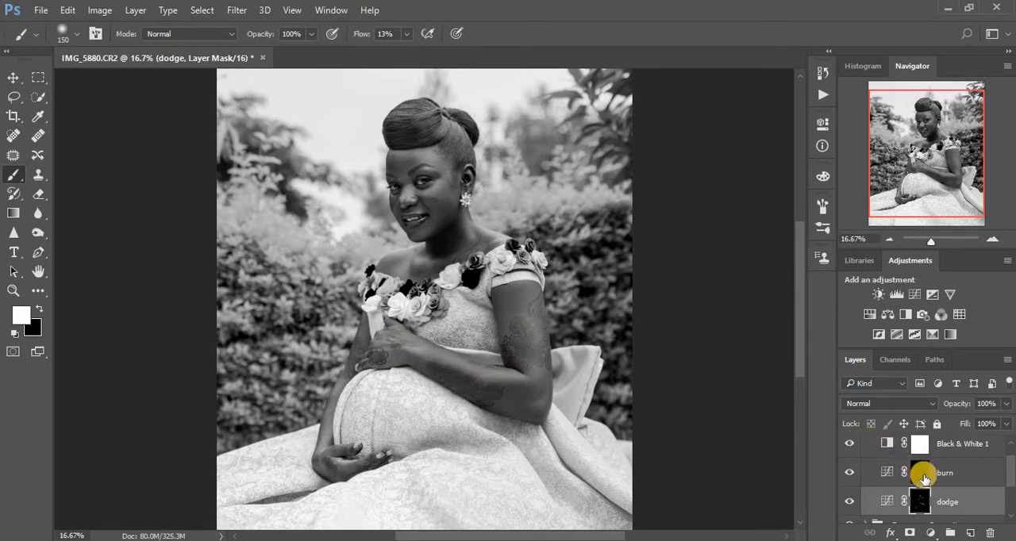
- Target the burn mask, lower the brush flow to 8%, and paint white along the face's shadow areas and hairline
left_click(921, 475)
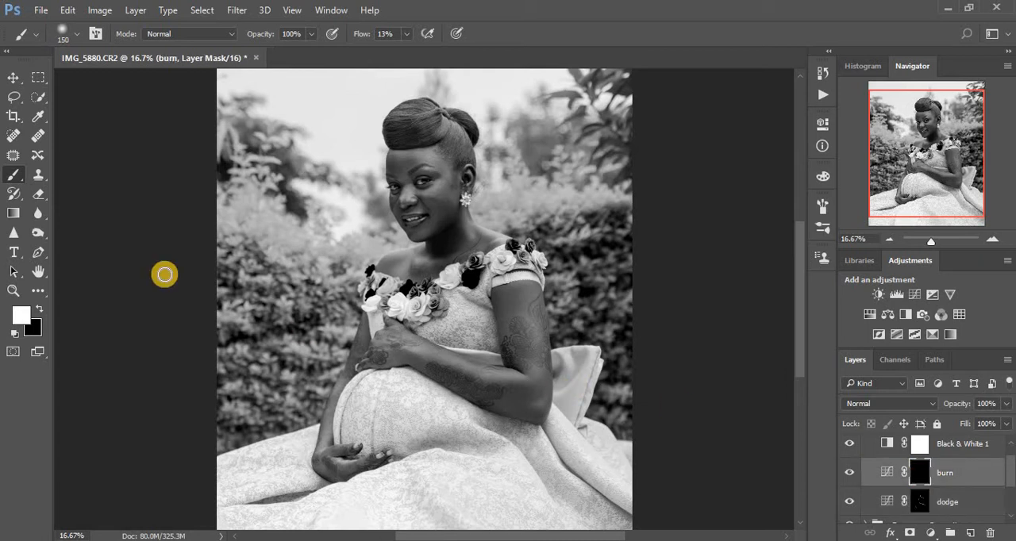
left_click(403, 52)
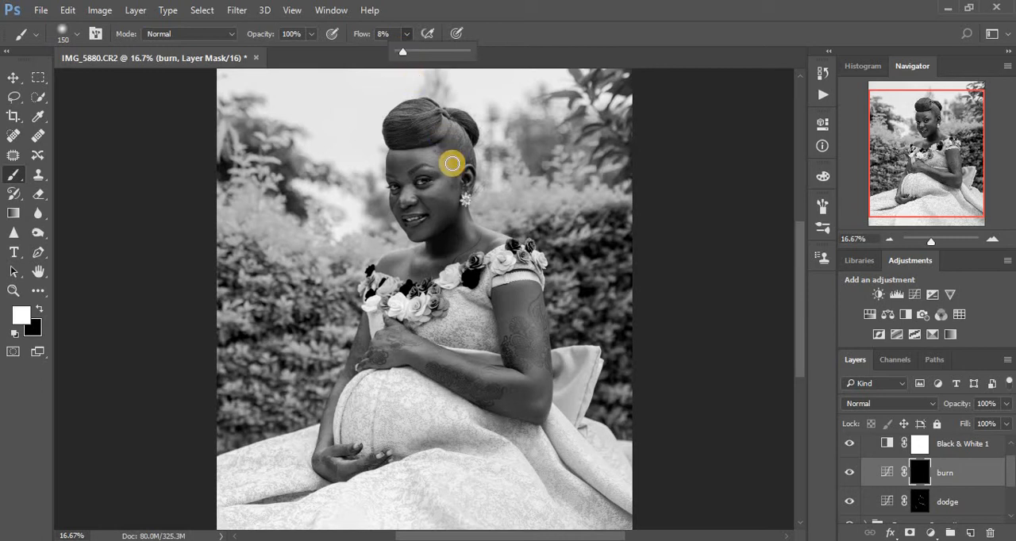
key("bracketleft")
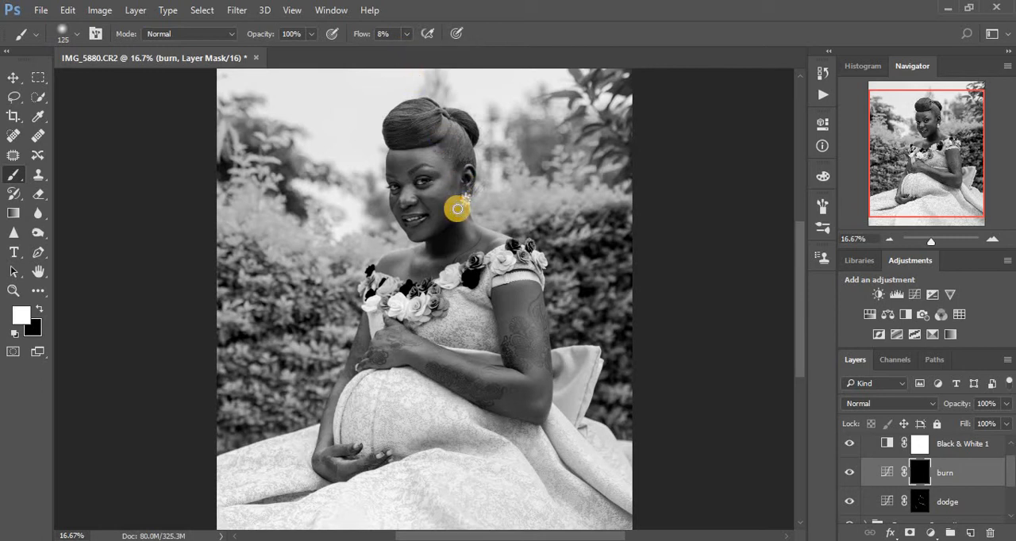
mouse_move(457, 209)
left_mouse_down()
mouse_move(435, 175)
mouse_move(402, 185)
mouse_move(423, 141)
mouse_move(393, 125)
mouse_move(437, 116)
mouse_move(404, 123)
mouse_move(400, 114)
mouse_move(441, 114)
mouse_move(409, 131)
mouse_move(452, 117)
mouse_move(468, 130)
mouse_move(453, 131)
mouse_move(465, 155)
mouse_move(431, 112)
mouse_move(393, 121)
mouse_move(419, 126)
mouse_move(396, 134)
mouse_move(443, 120)
left_mouse_up()
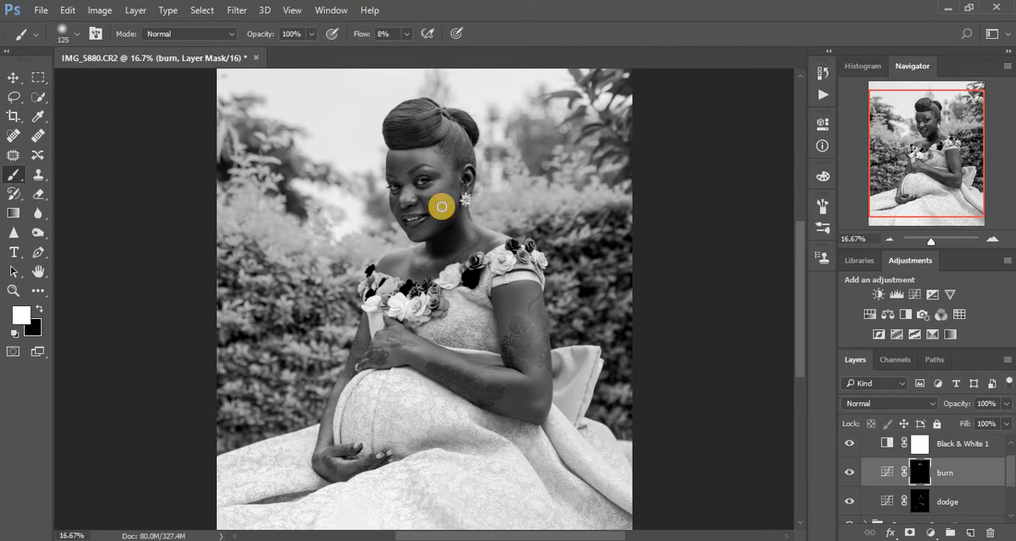
mouse_move(423, 196)
left_mouse_down()
mouse_move(443, 205)
mouse_move(424, 201)
left_mouse_up()
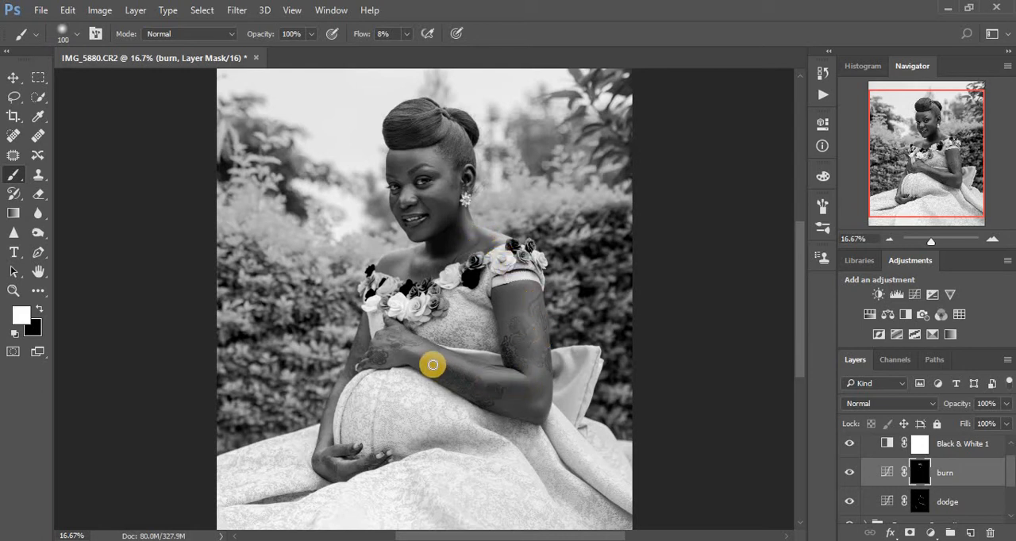
- Paint the burn mask along the shadowed edges of the forearm, hand and elbow
left_click_drag(412, 362, 504, 395)
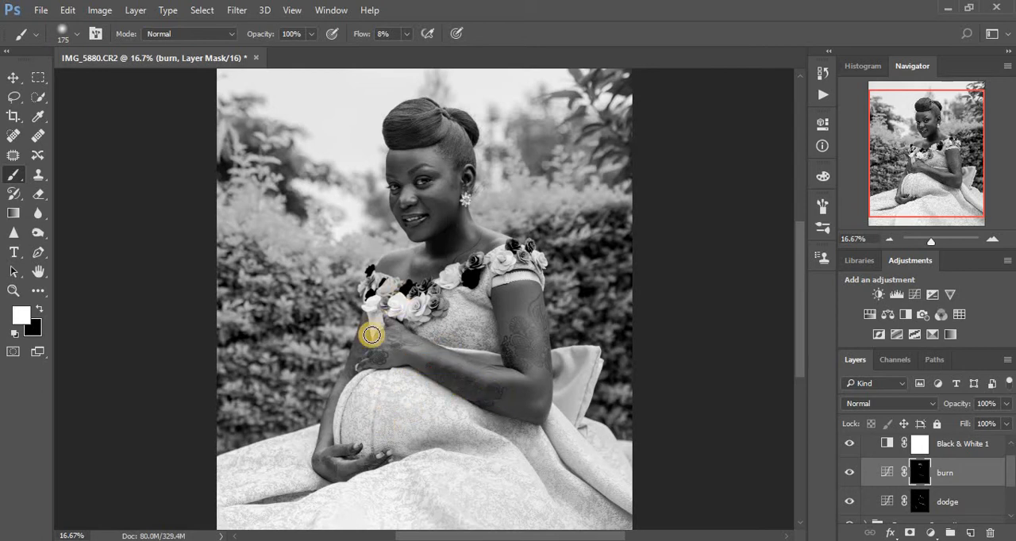
left_click_drag(372, 335, 427, 364)
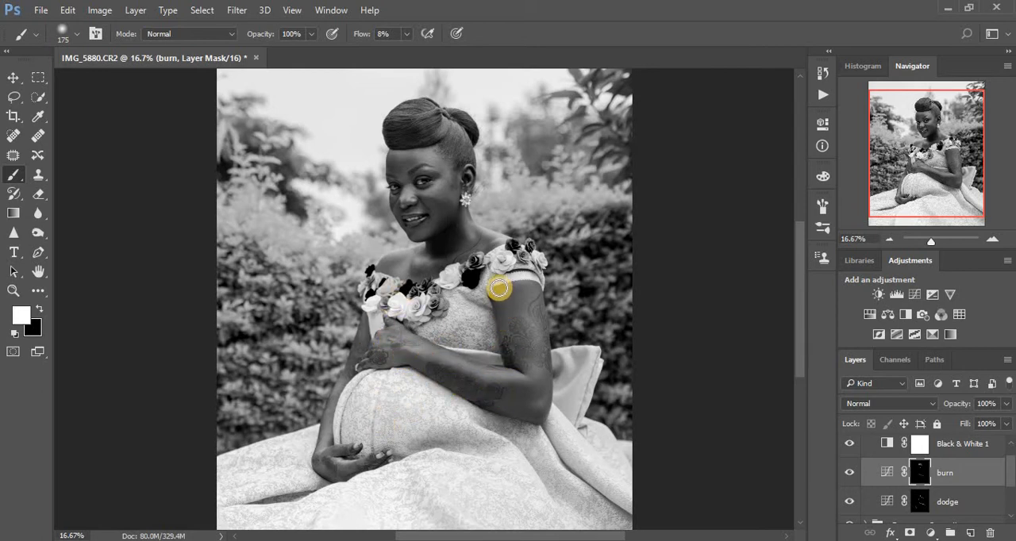
left_click_drag(540, 419, 536, 417)
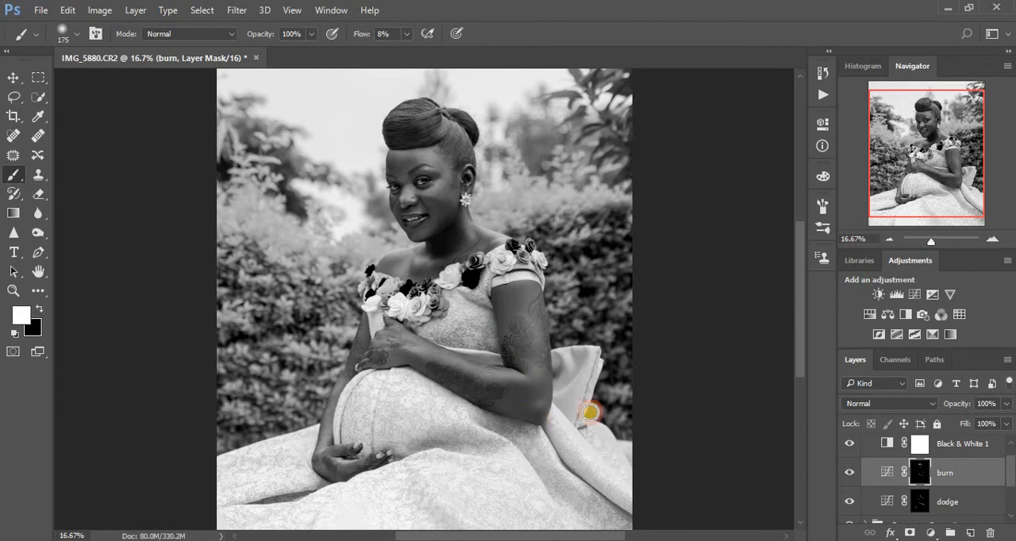
- Hide and delete the Black & White 1 adjustment layer above burn
left_click(848, 444)
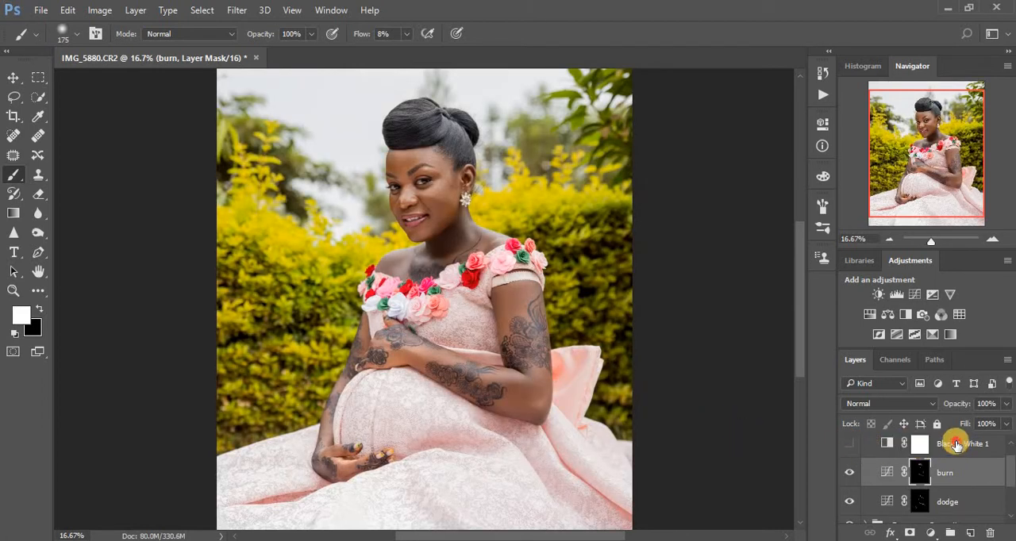
mouse_move(956, 444)
left_mouse_down()
mouse_move(993, 517)
mouse_move(990, 533)
left_mouse_up()
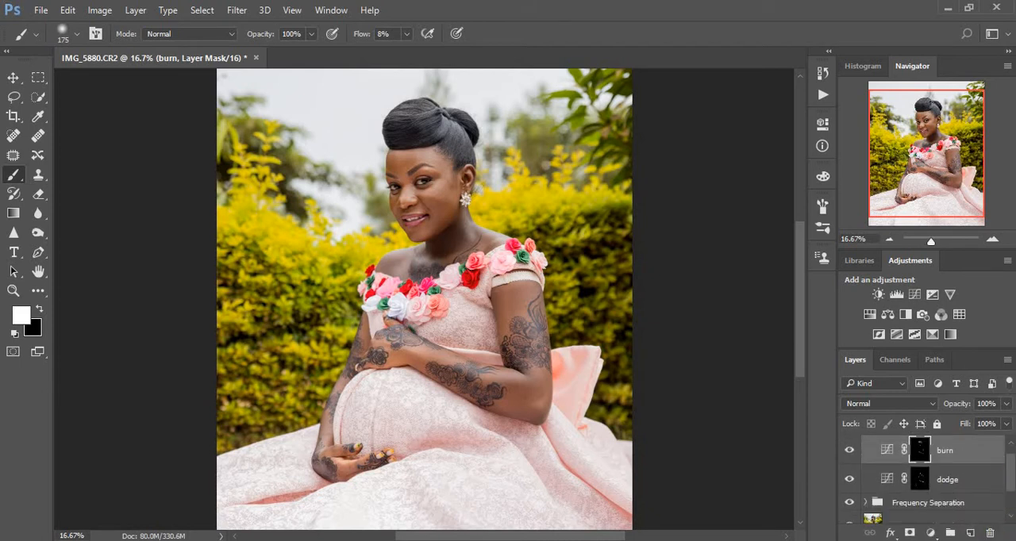
key("ctrl+g")
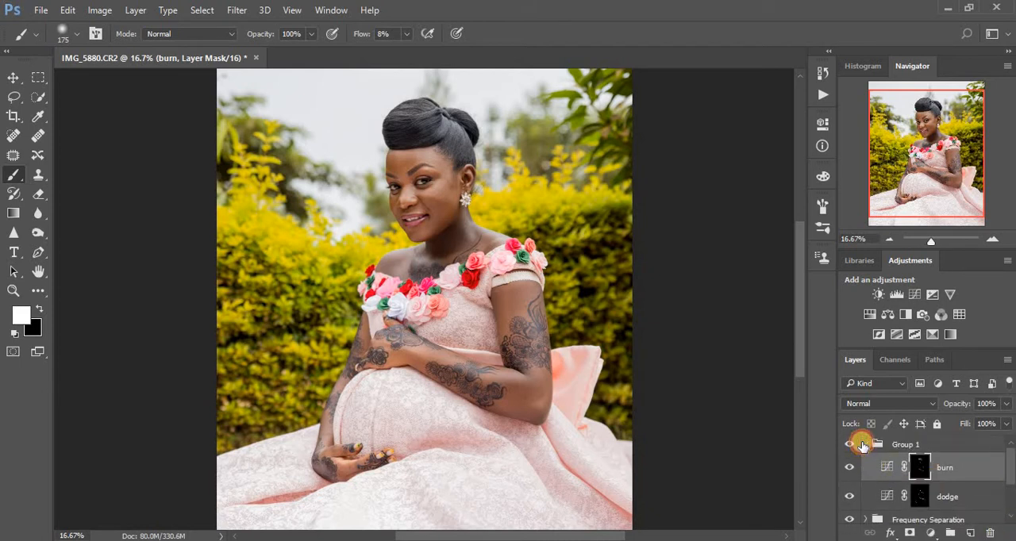
- Collapse the dodge and burn group and compare the portrait with the group hidden and shown
left_click(863, 446)
left_click(865, 446)
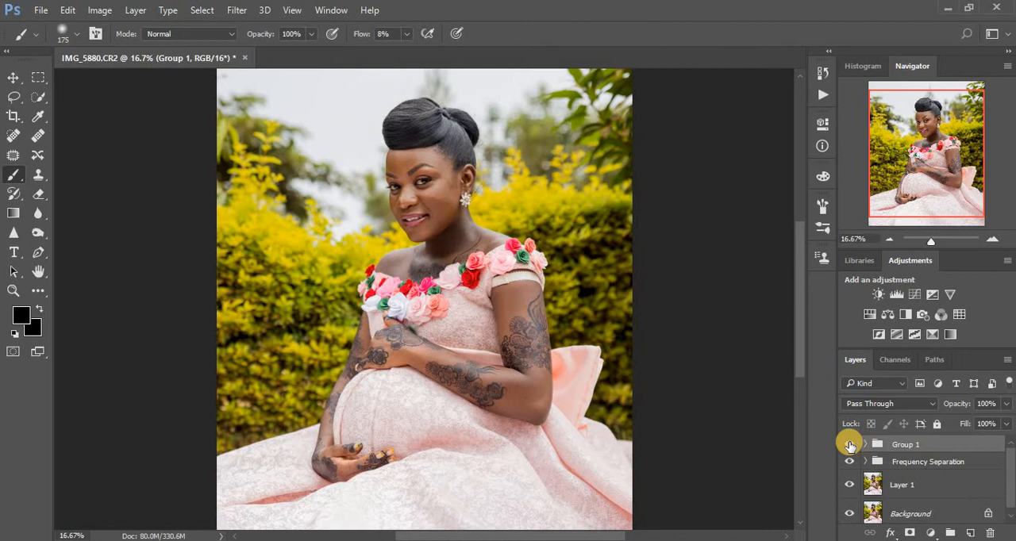
left_click(849, 446)
left_click(850, 446)
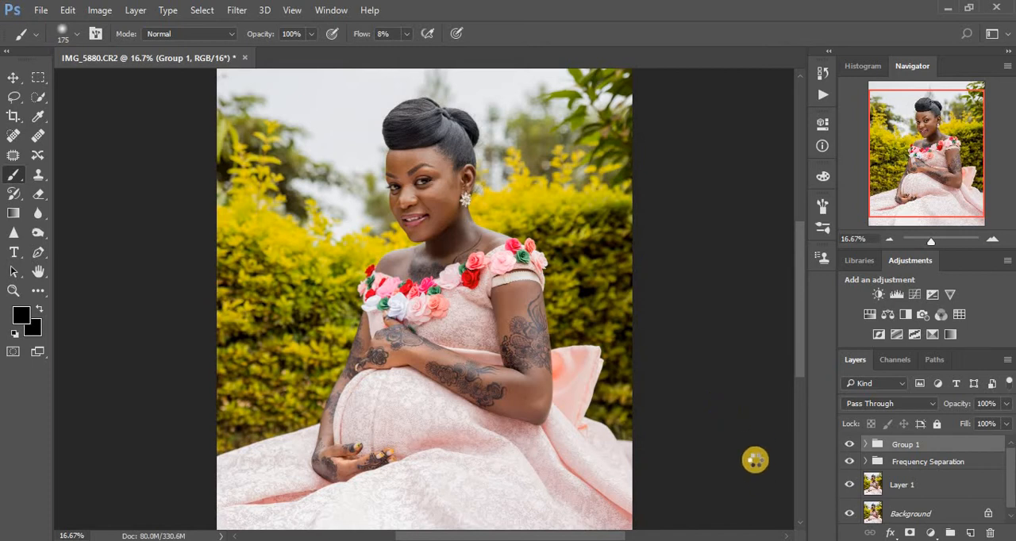
- Stamp all visible layers onto a new layer at the top of the stack and duplicate it
key("ctrl+shift+alt+n")
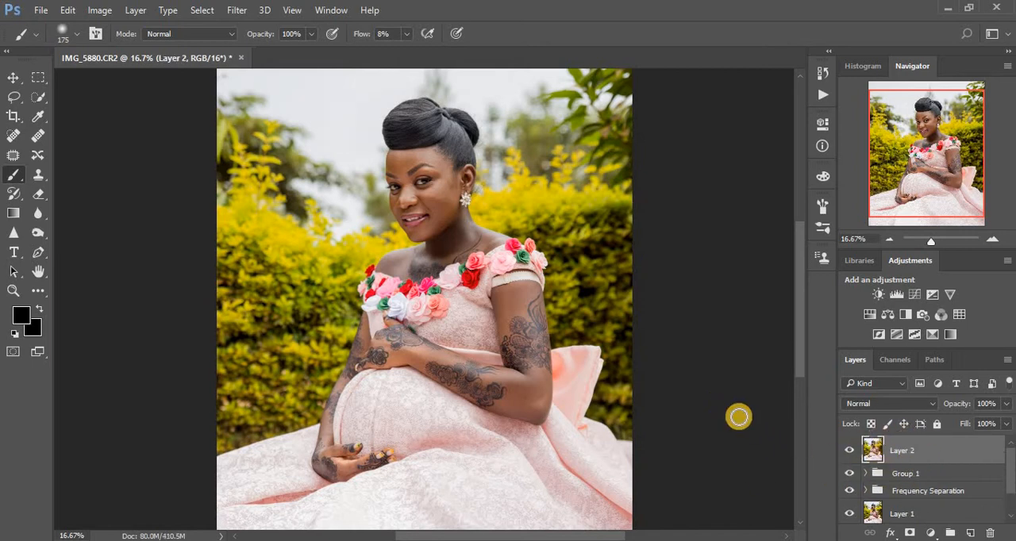
key("ctrl+j")
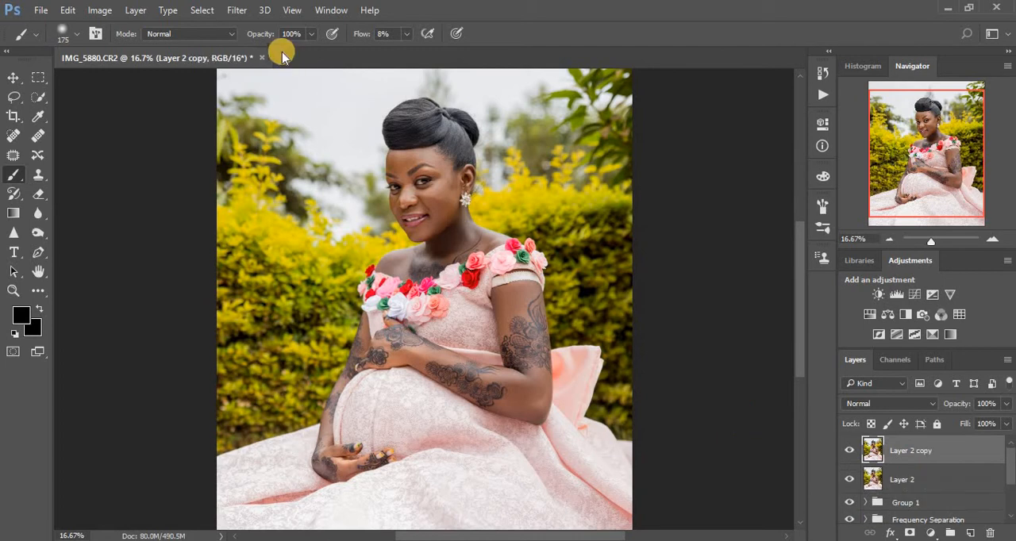
- Open the Camera Raw Filter on the duplicate layer and activate the Adjustment Brush for close work on the eyes
left_click(236, 9)
left_click(271, 97)
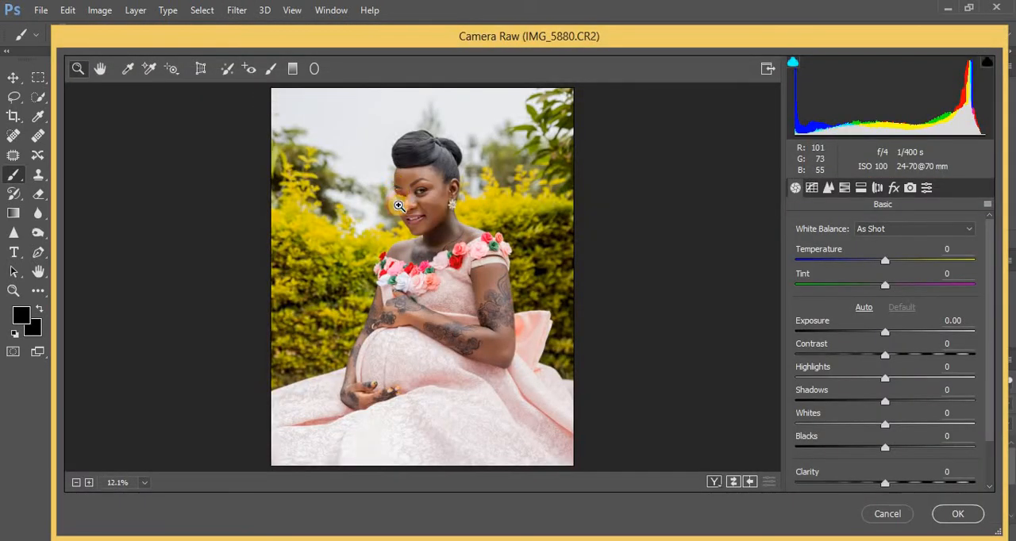
left_click_drag(396, 188, 457, 210)
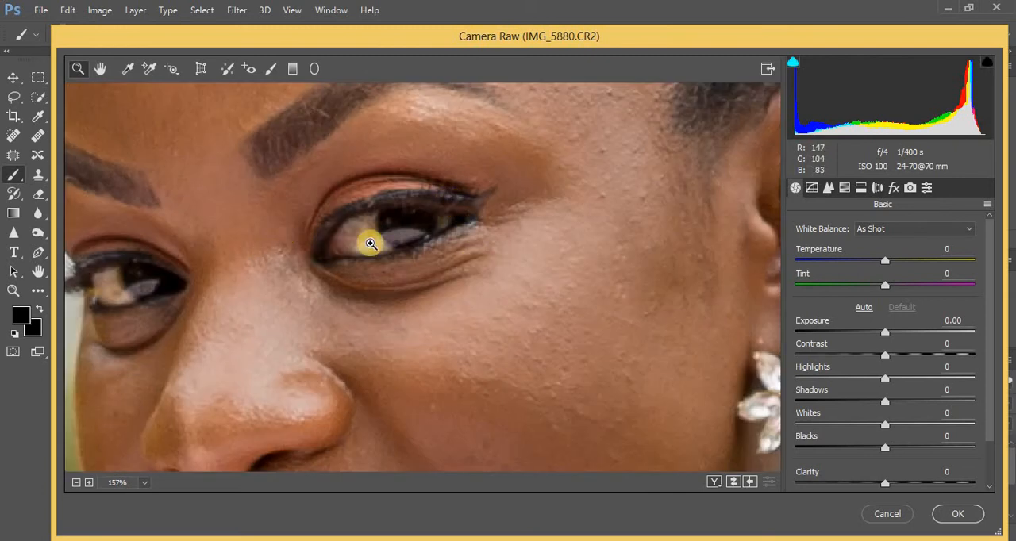
left_click(270, 70)
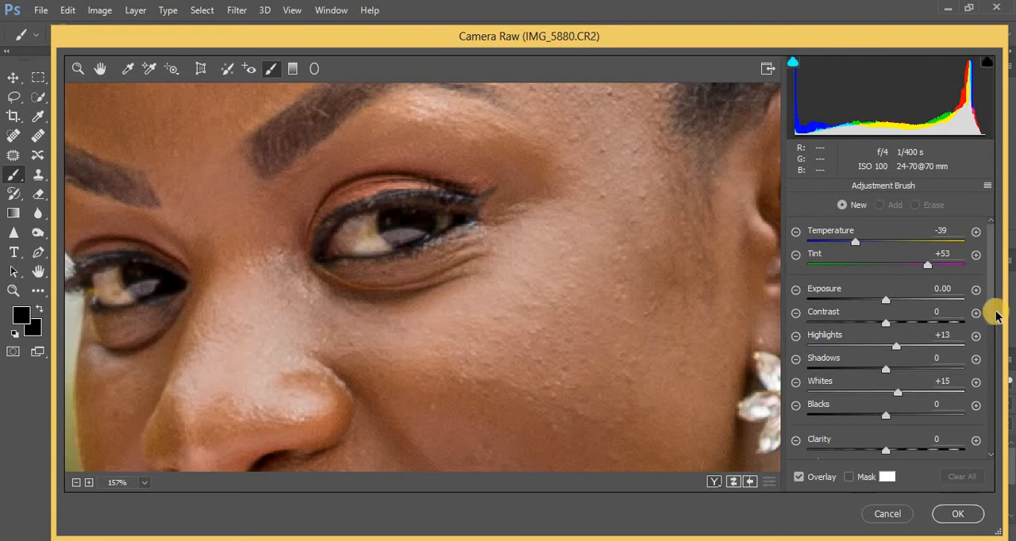
left_click_drag(992, 320, 992, 359)
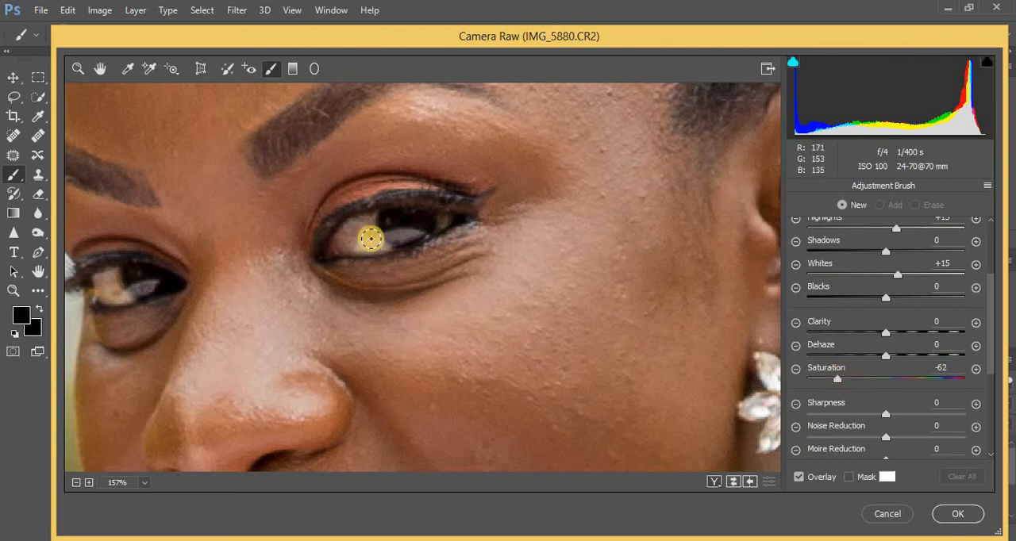
- Paint the cool, desaturating Adjustment Brush effect over the whites and irises of both eyes
mouse_move(366, 223)
left_mouse_down()
mouse_move(370, 238)
mouse_move(354, 235)
mouse_move(355, 226)
mouse_move(410, 233)
mouse_move(388, 242)
mouse_move(436, 219)
left_mouse_up()
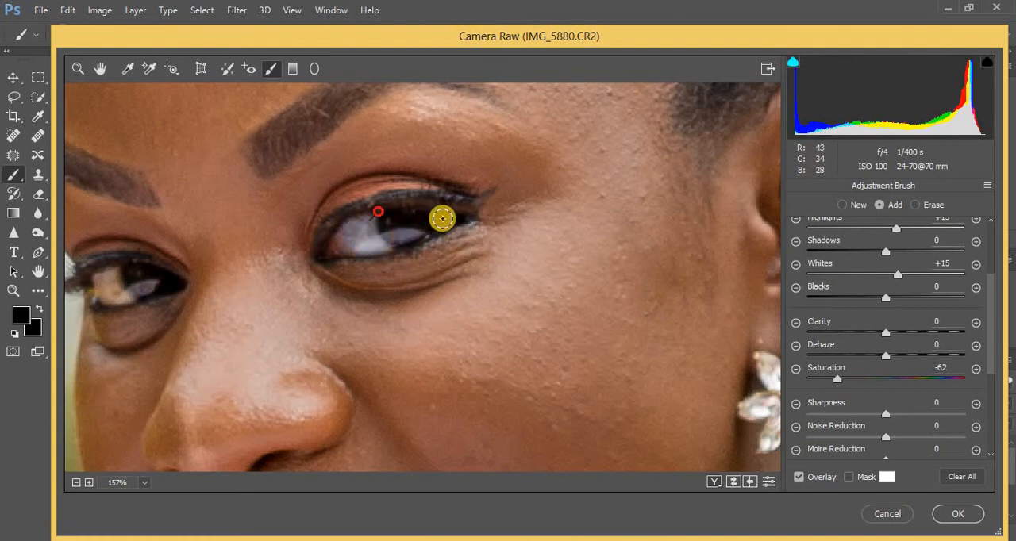
left_click(444, 221)
left_click(355, 243)
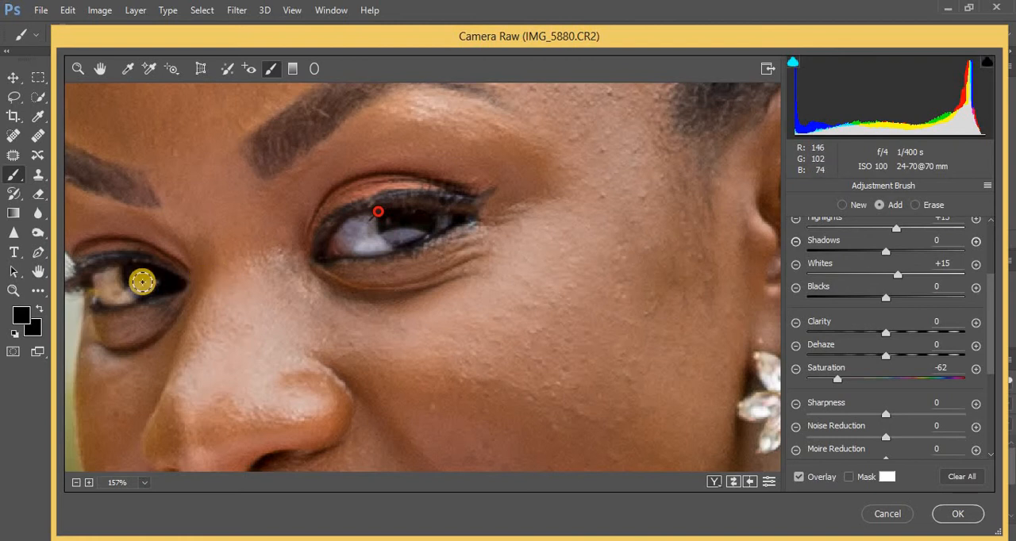
mouse_move(104, 277)
left_mouse_down()
mouse_move(118, 297)
mouse_move(103, 280)
mouse_move(111, 267)
mouse_move(115, 281)
mouse_move(147, 284)
mouse_move(114, 285)
mouse_move(121, 293)
left_mouse_up()
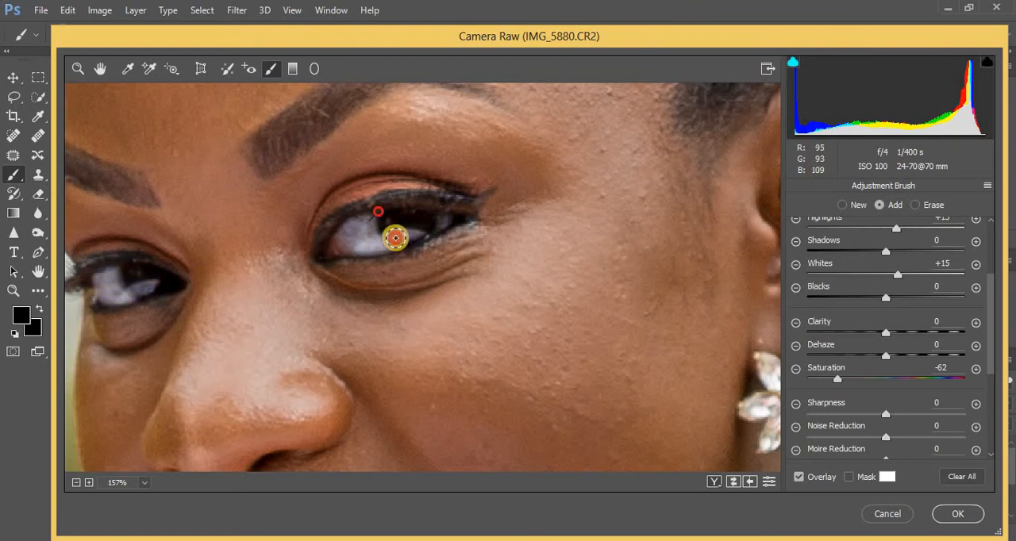
mouse_move(395, 238)
left_mouse_down()
mouse_move(406, 227)
mouse_move(435, 230)
left_mouse_up()
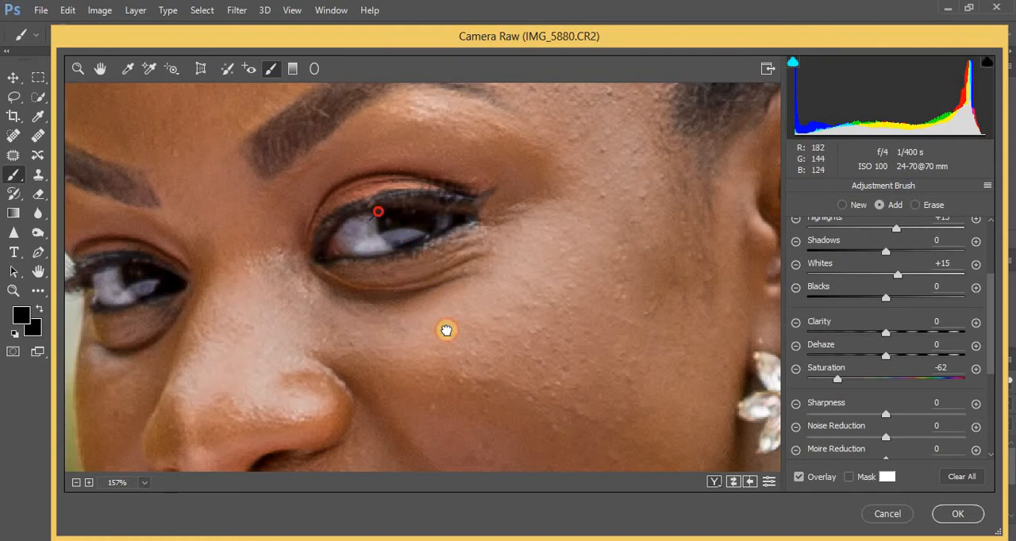
- Whiten the visible teeth by painting the same Adjustment Brush effect across them, and return to a view of the whole face
left_click_drag(447, 331, 461, 199)
left_click_drag(439, 317, 457, 258)
left_click(446, 339)
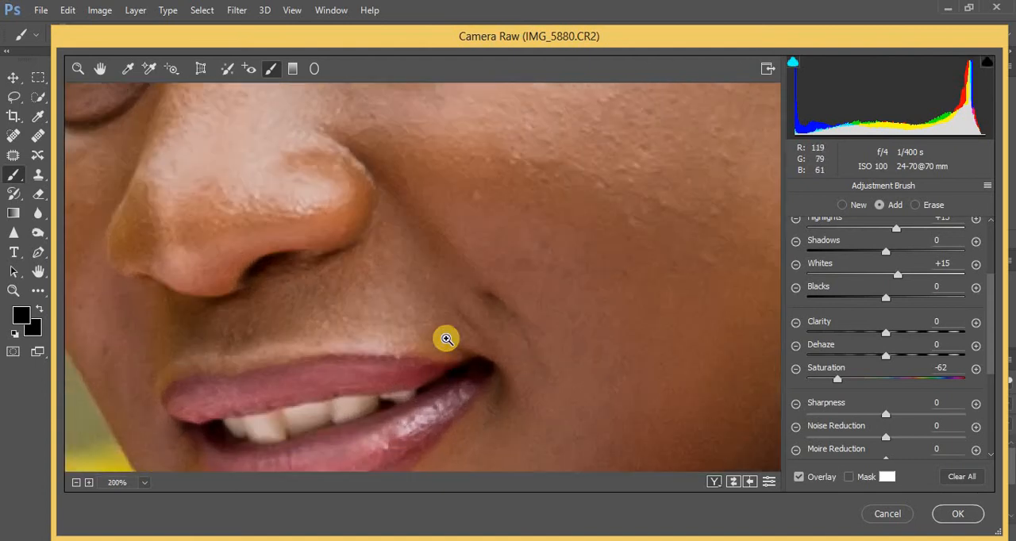
left_click(445, 338)
left_click_drag(372, 353, 428, 225)
mouse_move(225, 372)
left_mouse_down()
mouse_move(255, 372)
mouse_move(226, 366)
mouse_move(254, 360)
mouse_move(262, 382)
mouse_move(243, 386)
mouse_move(196, 368)
mouse_move(227, 362)
mouse_move(216, 363)
mouse_move(260, 385)
mouse_move(286, 354)
mouse_move(292, 374)
mouse_move(337, 358)
mouse_move(293, 352)
mouse_move(310, 355)
mouse_move(288, 373)
mouse_move(274, 359)
mouse_move(282, 355)
mouse_move(365, 351)
mouse_move(342, 342)
mouse_move(357, 340)
mouse_move(358, 352)
mouse_move(398, 338)
mouse_move(362, 339)
mouse_move(353, 357)
mouse_move(331, 340)
mouse_move(288, 377)
mouse_move(453, 326)
mouse_move(392, 330)
mouse_move(418, 328)
mouse_move(366, 349)
mouse_move(266, 355)
mouse_move(257, 381)
mouse_move(194, 371)
left_mouse_up()
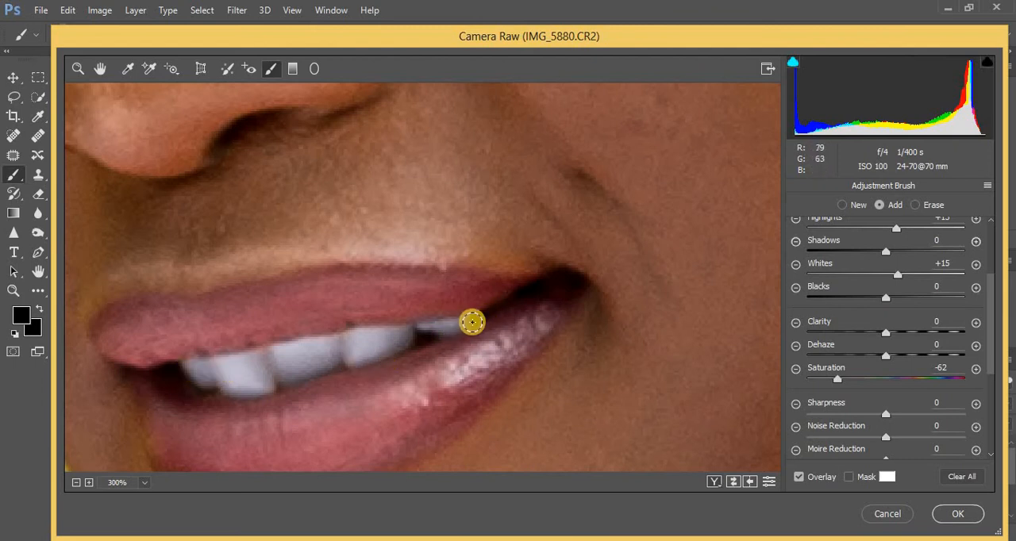
key("ctrl+minus")
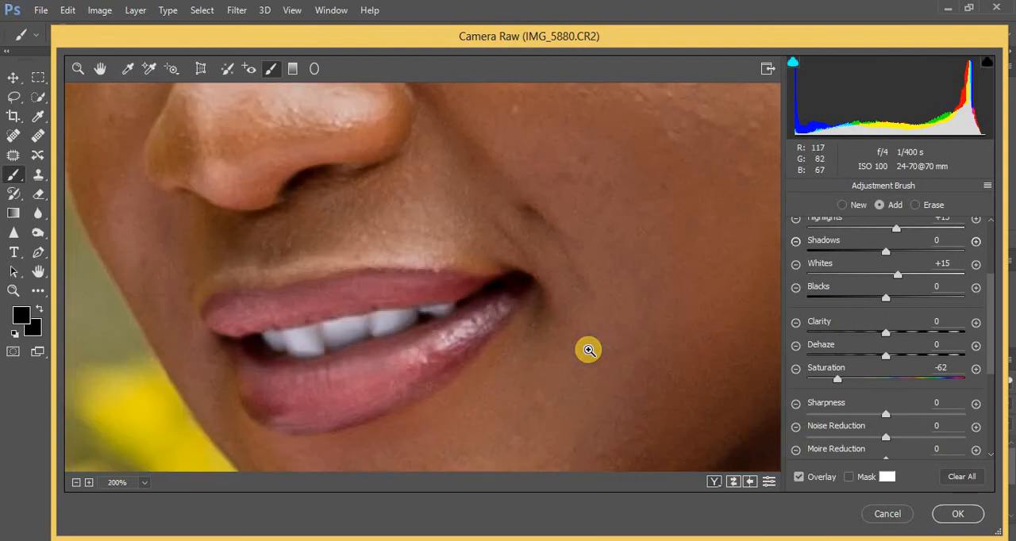
key("ctrl+minus")
- Set the Camera Calibration Blue Primary hue to -12 and Green Primary hue to +4, apply the filter, and compare the layer before and after
key("ctrl+minus")
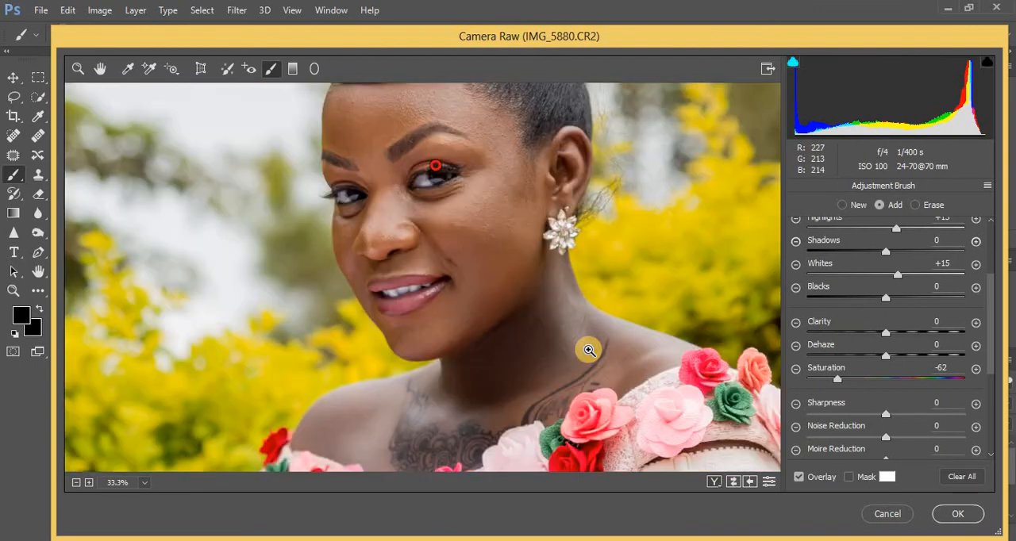
key("ctrl+minus")
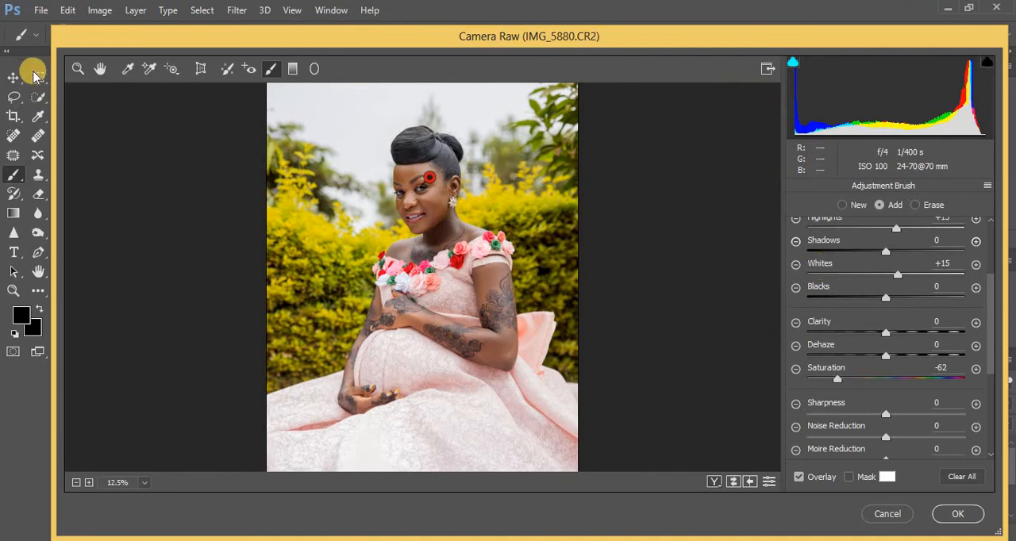
left_click(77, 70)
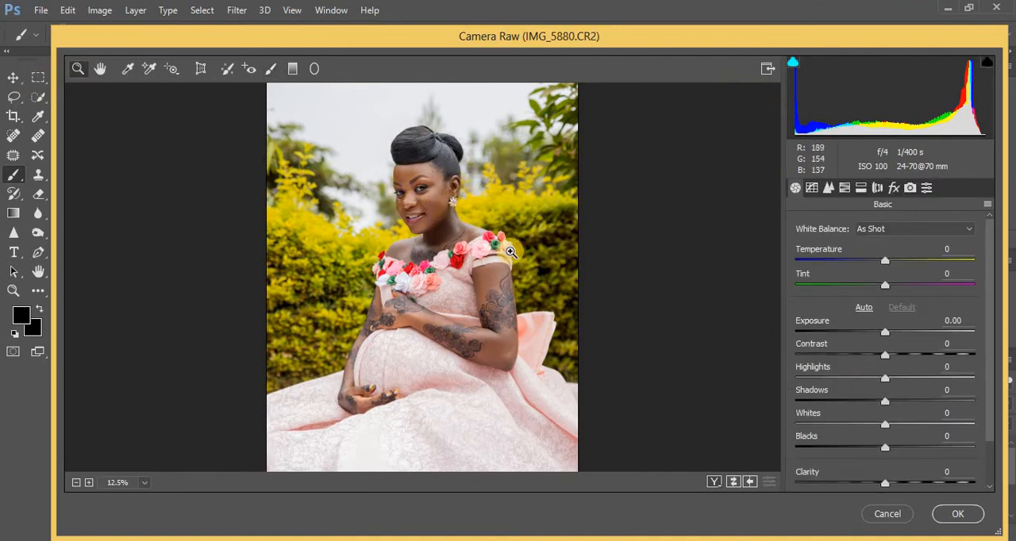
left_click(861, 188)
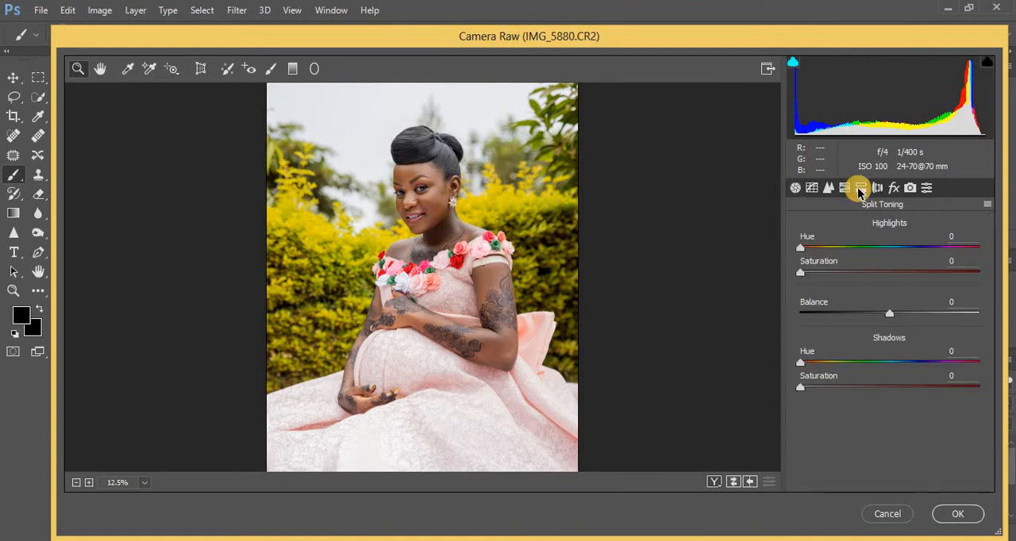
left_click(910, 190)
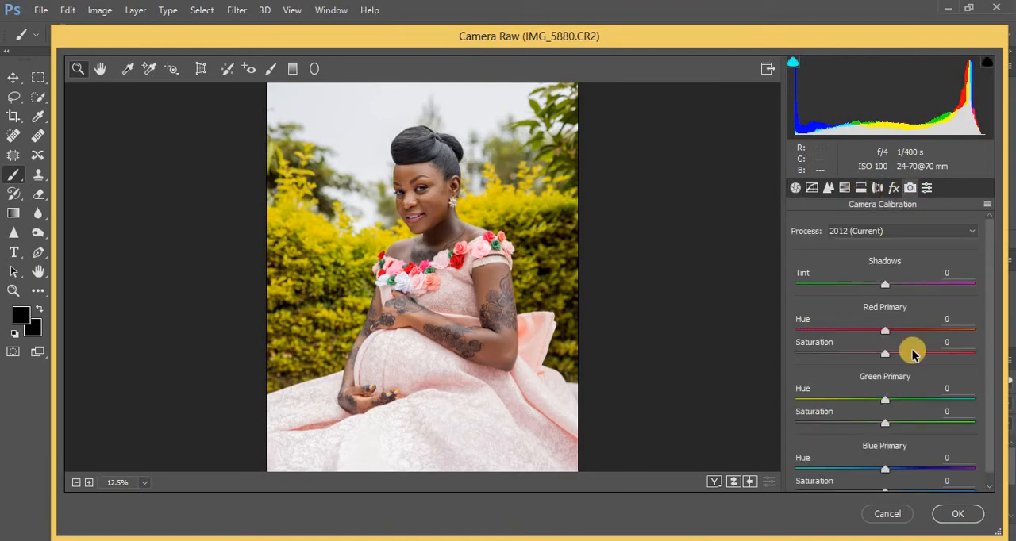
left_click(886, 472)
left_click_drag(886, 472, 875, 473)
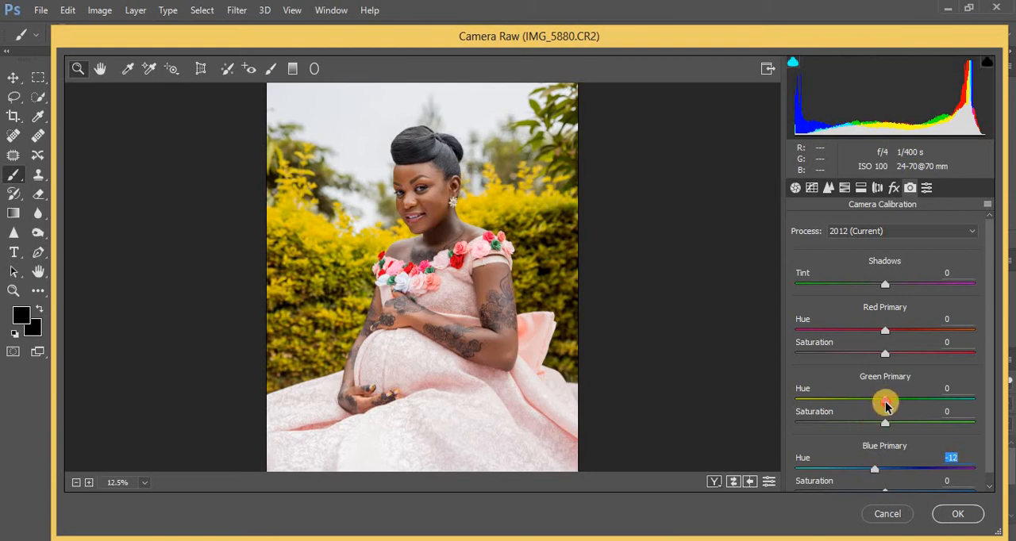
left_click_drag(886, 406, 890, 406)
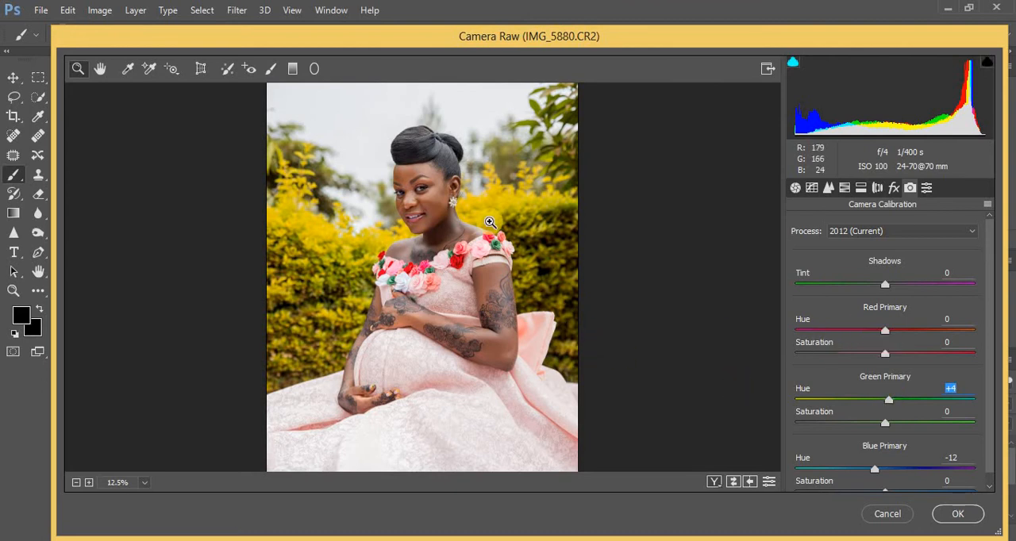
left_click(958, 514)
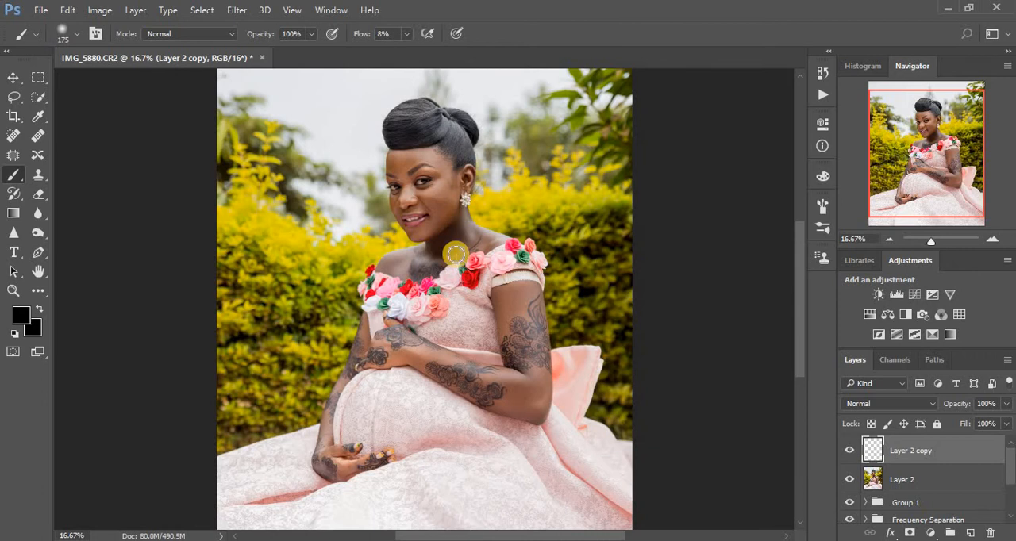
left_click(848, 451)
left_click(849, 450)
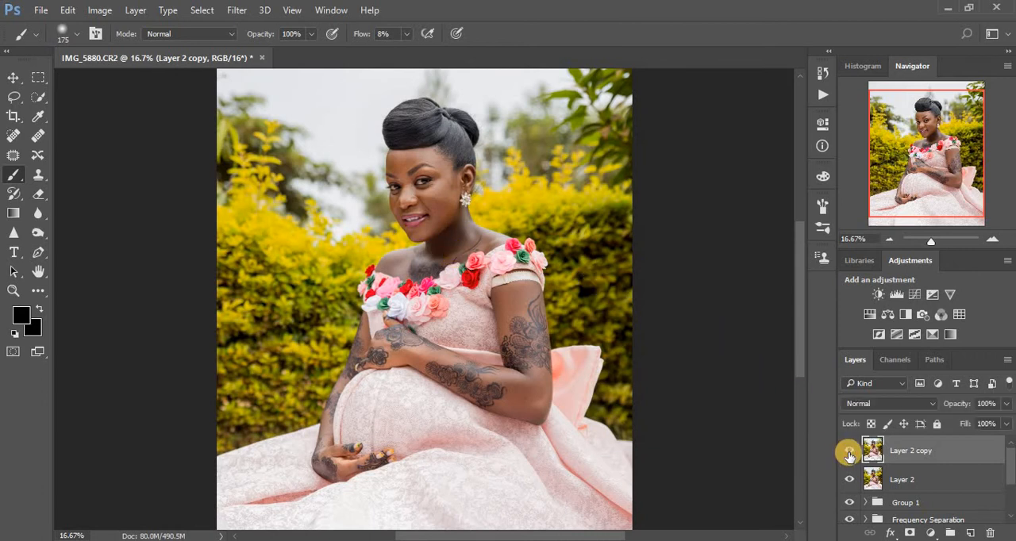
left_click(848, 451)
left_click(849, 452)
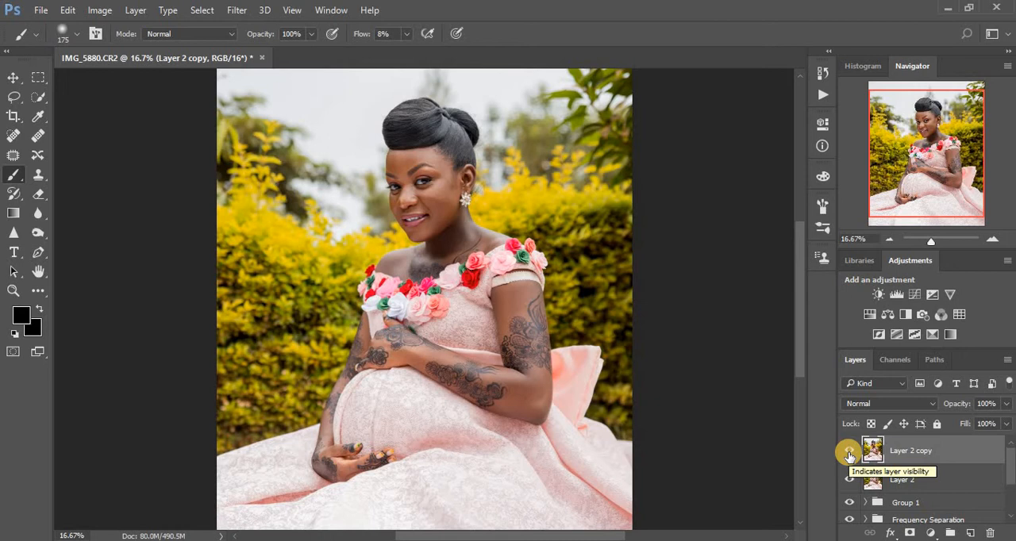
- Add a Selective Color adjustment layer above the filtered layer and set Cyan in the Reds to -16%
left_click(932, 534)
left_click(921, 521)
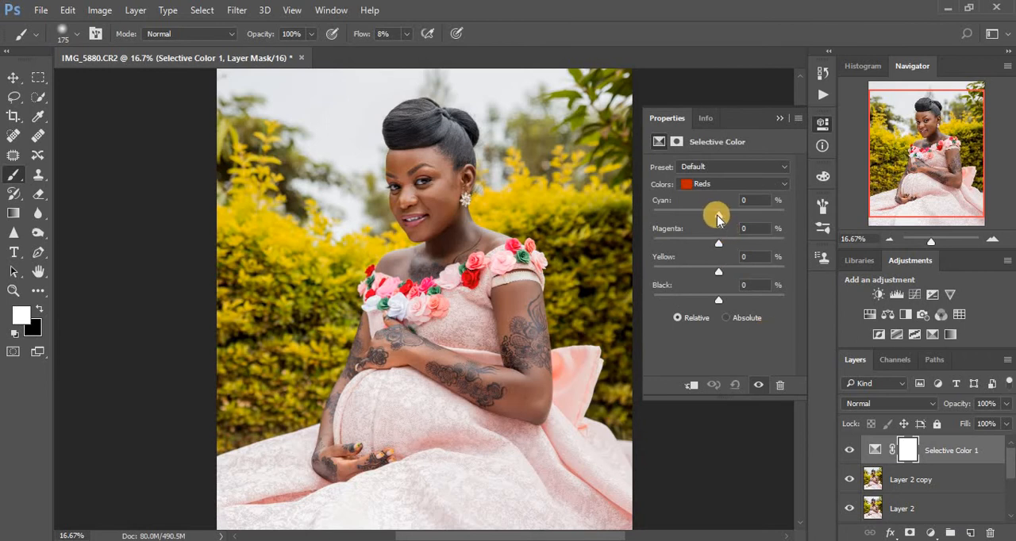
left_click_drag(717, 219, 714, 219)
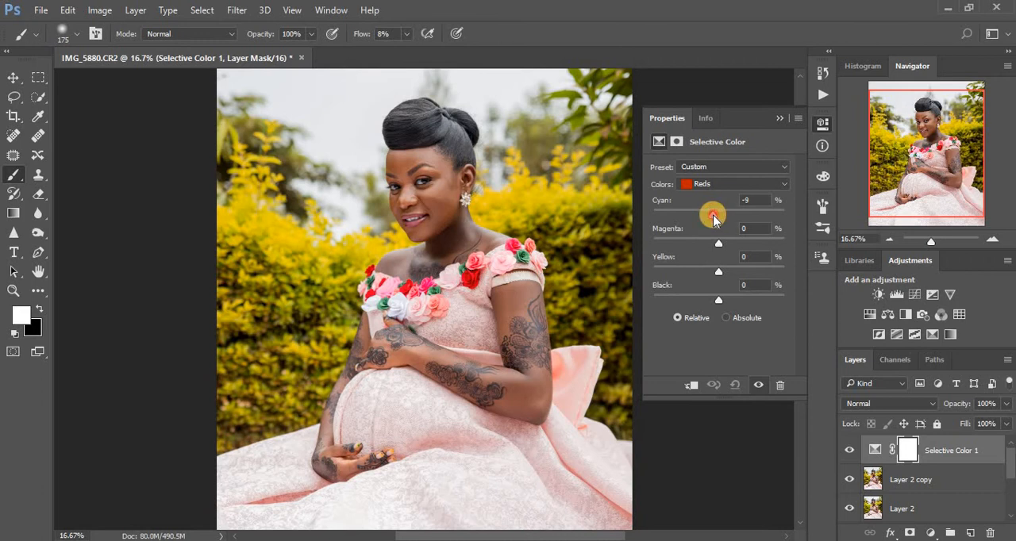
left_click_drag(714, 219, 709, 215)
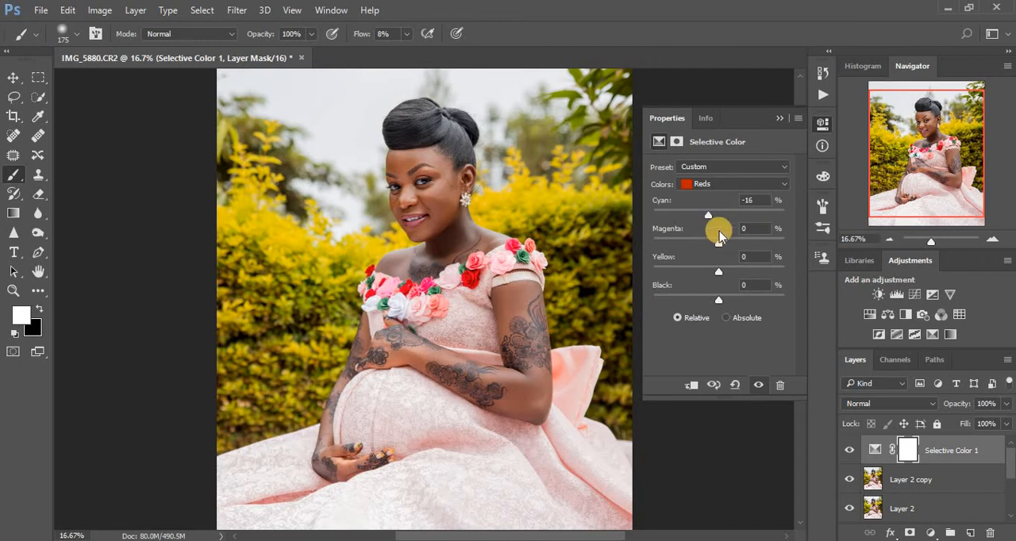
- In the Yellows of the Selective Color adjustment, set Cyan to +78% and raise Magenta slightly
left_click(709, 184)
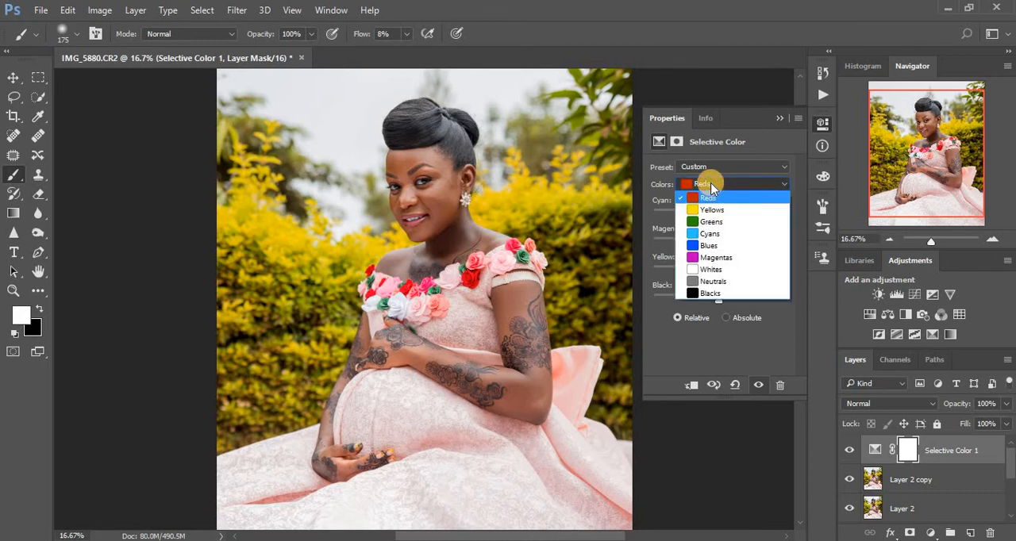
left_click(717, 216)
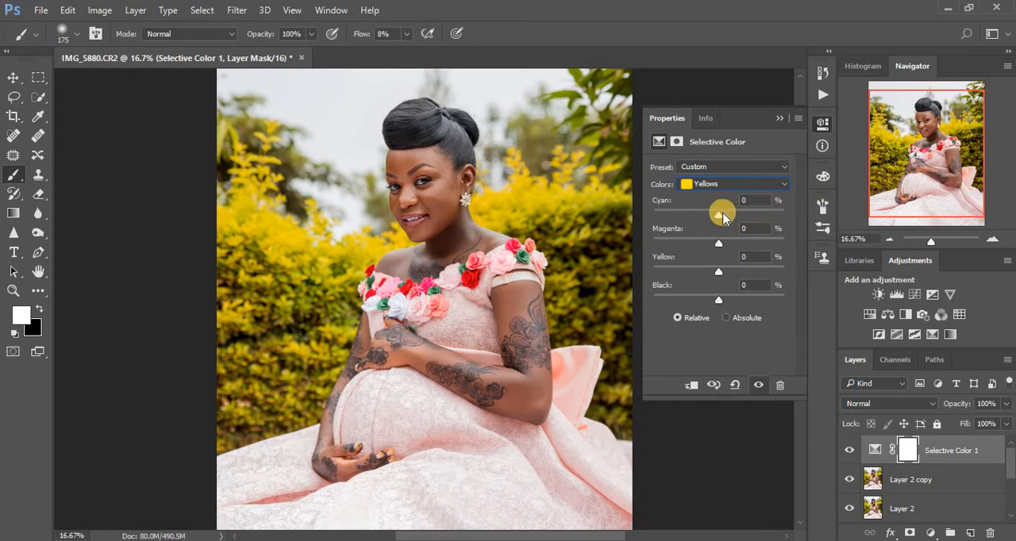
left_click_drag(723, 216, 770, 218)
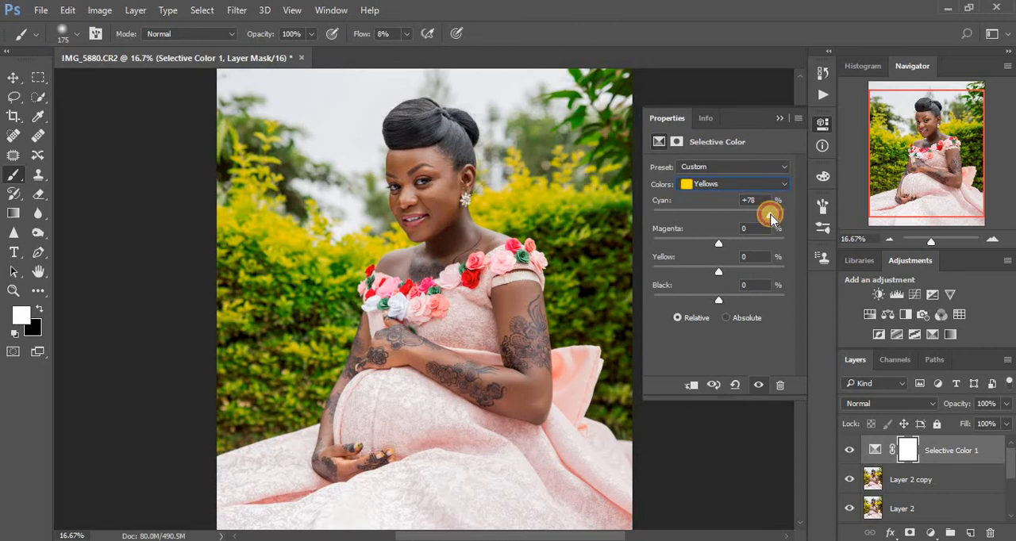
left_click(727, 243)
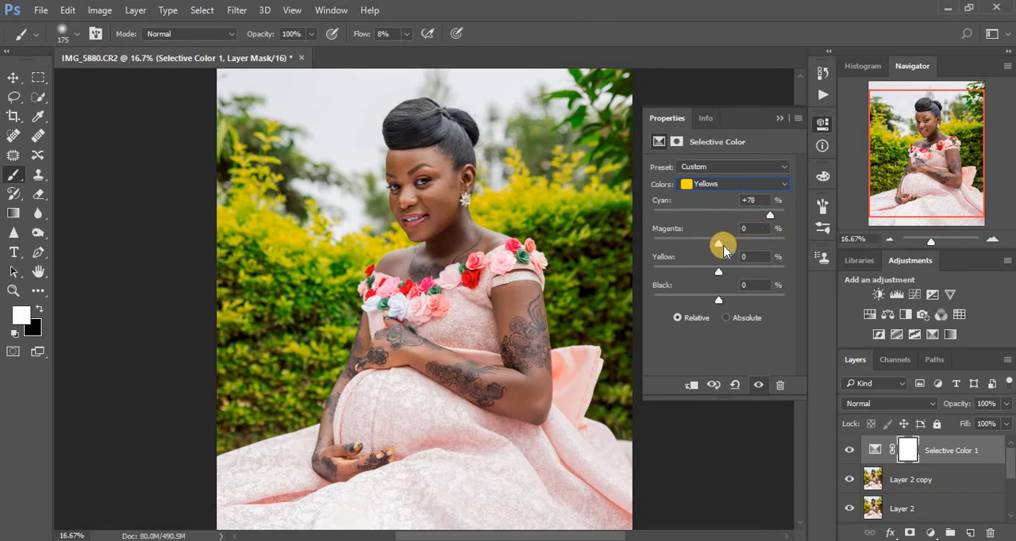
left_click_drag(724, 251, 733, 251)
left_click_drag(717, 277, 719, 277)
- Adjust the Greens in the Selective Color layer to Cyan +6%, Magenta +6% and Yellow +3%
left_click(709, 187)
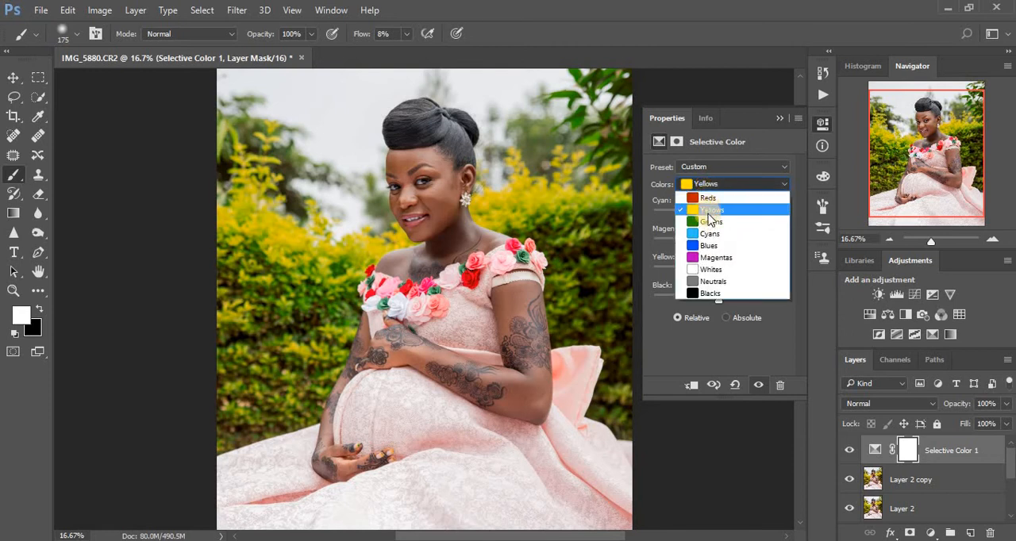
left_click(715, 221)
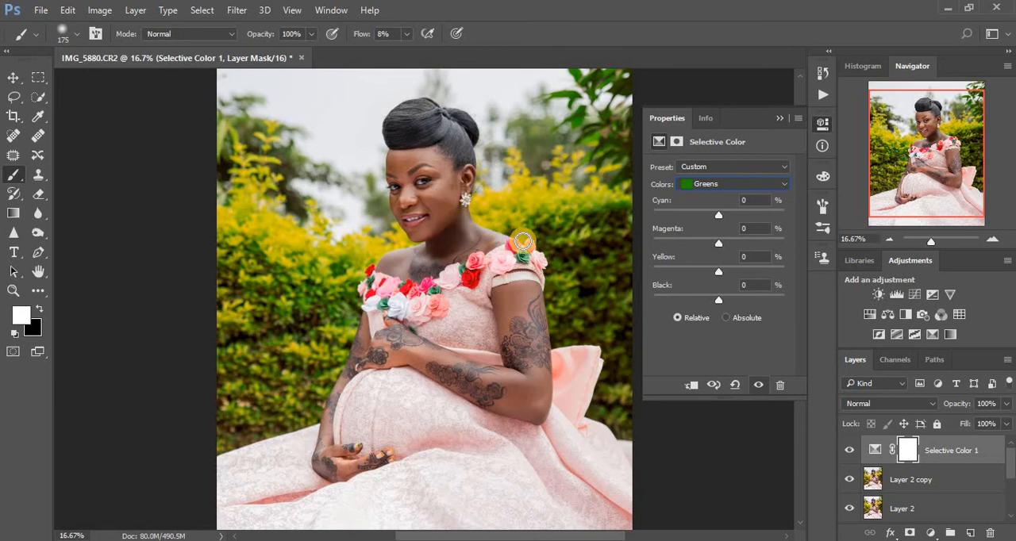
left_click_drag(720, 218, 723, 219)
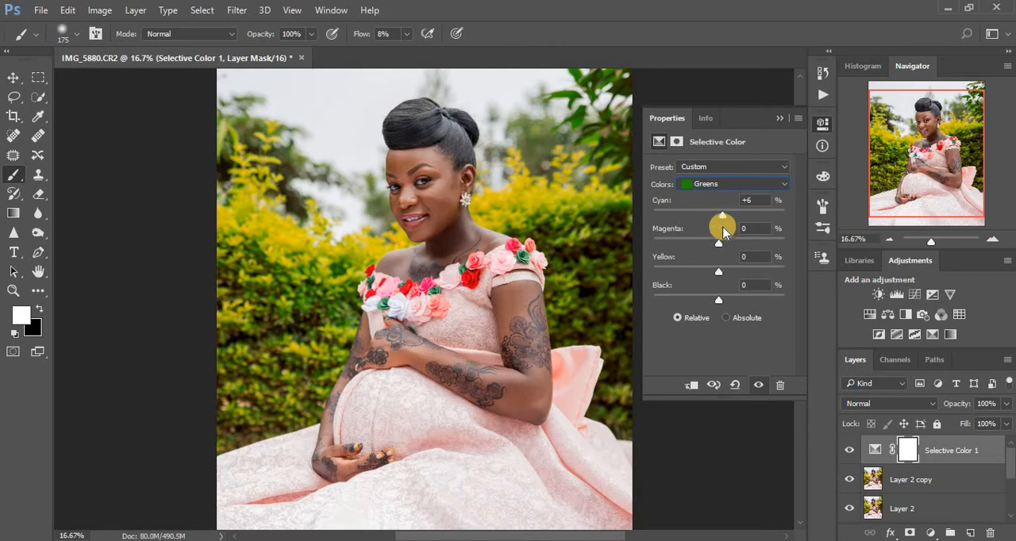
left_click_drag(721, 250, 722, 251)
left_click_drag(717, 273, 722, 274)
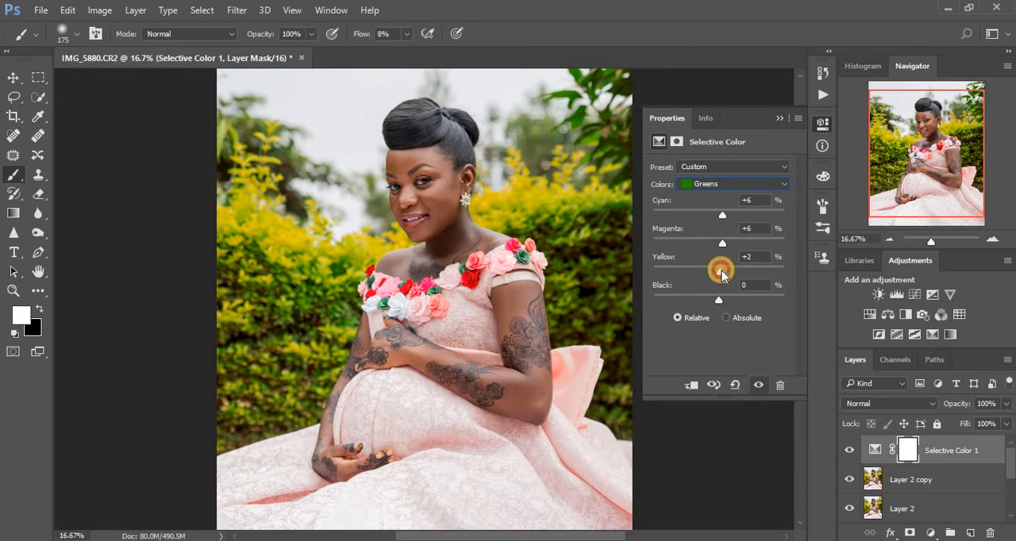
- Add a Gradient Map adjustment layer using the Gold 1 preset from the Photographic Toning gradients
left_click(931, 532)
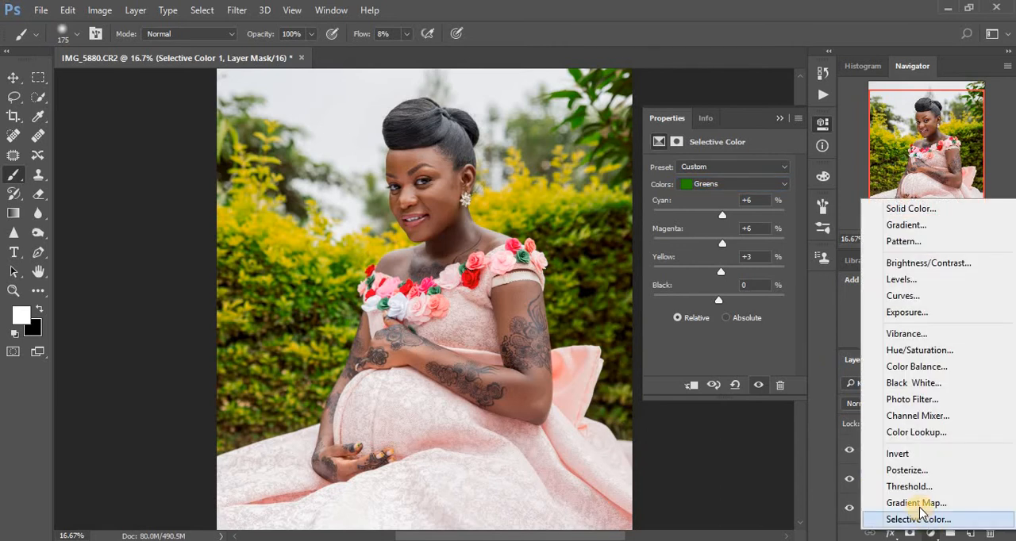
left_click(920, 507)
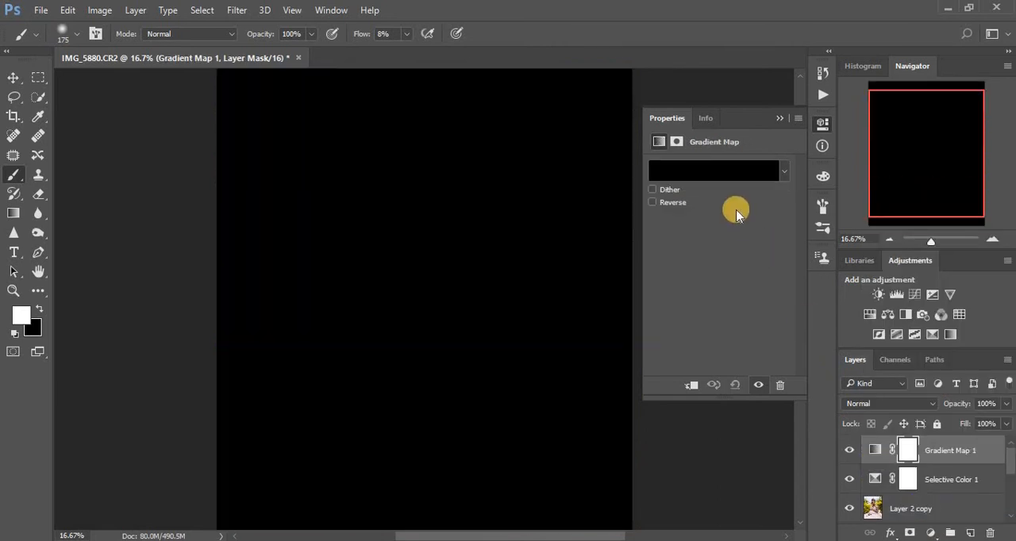
left_click(714, 174)
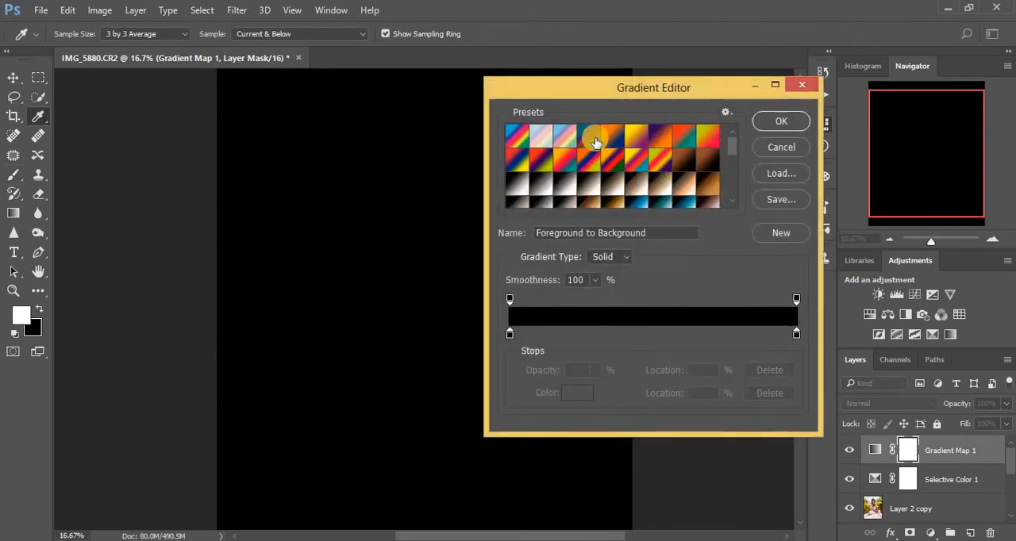
left_click(726, 112)
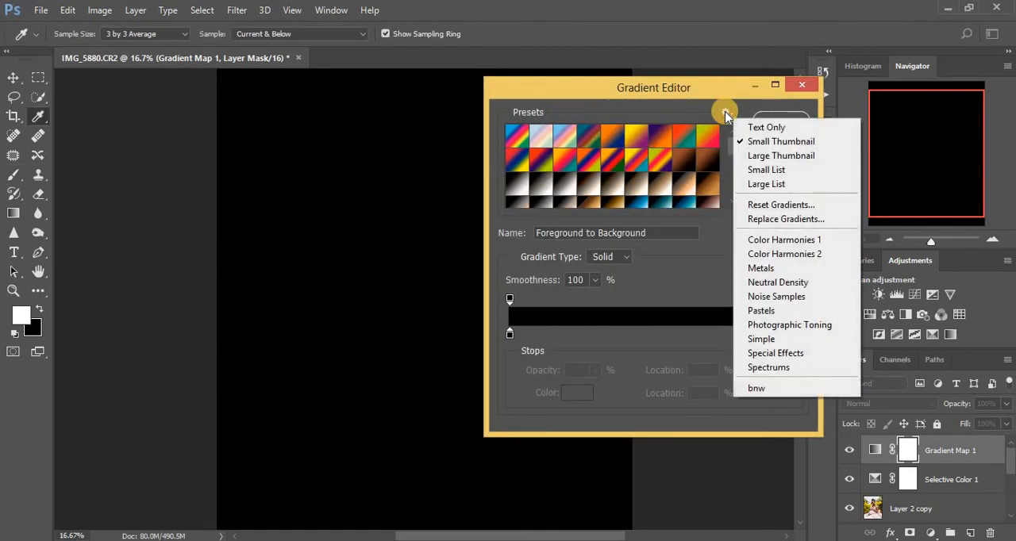
left_click(791, 326)
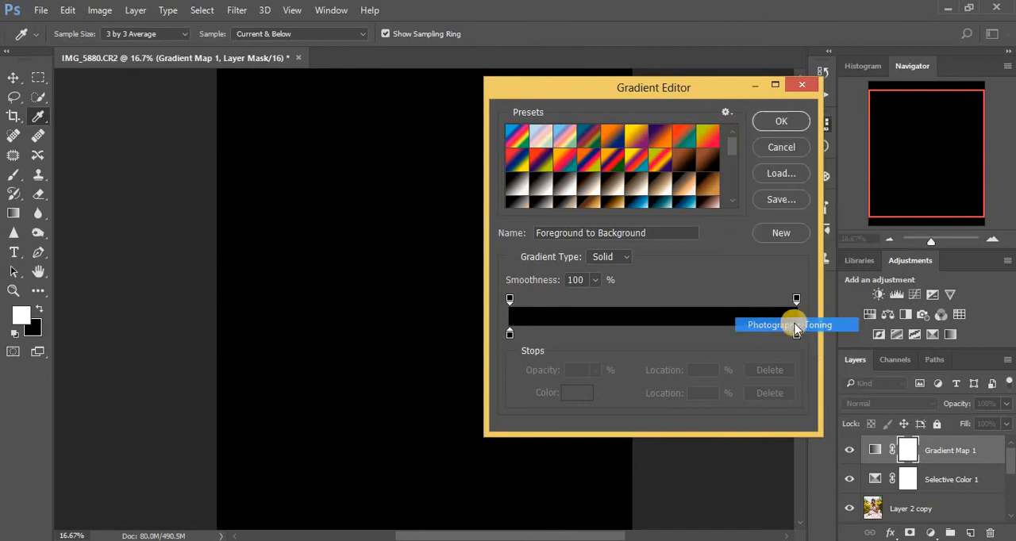
left_click(591, 215)
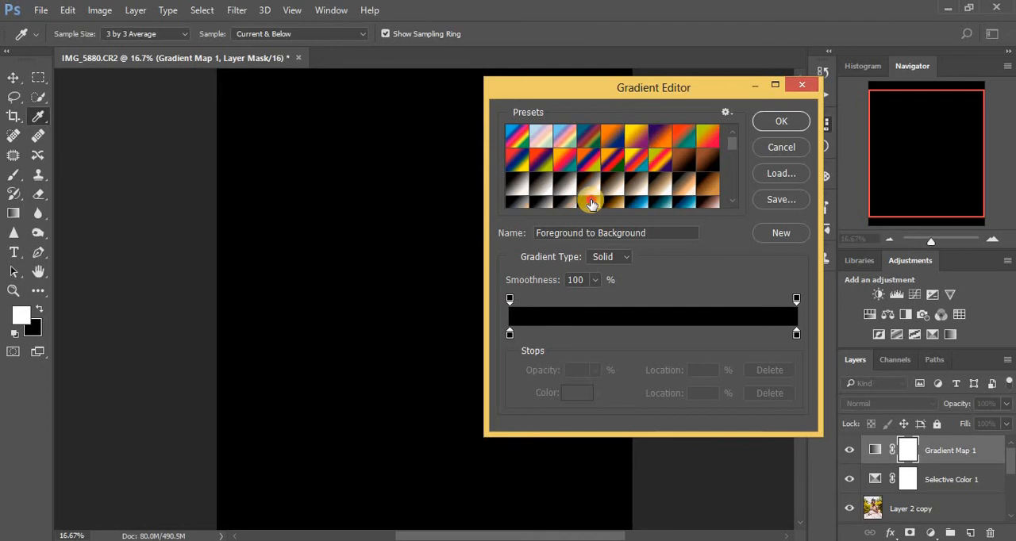
left_click(592, 204)
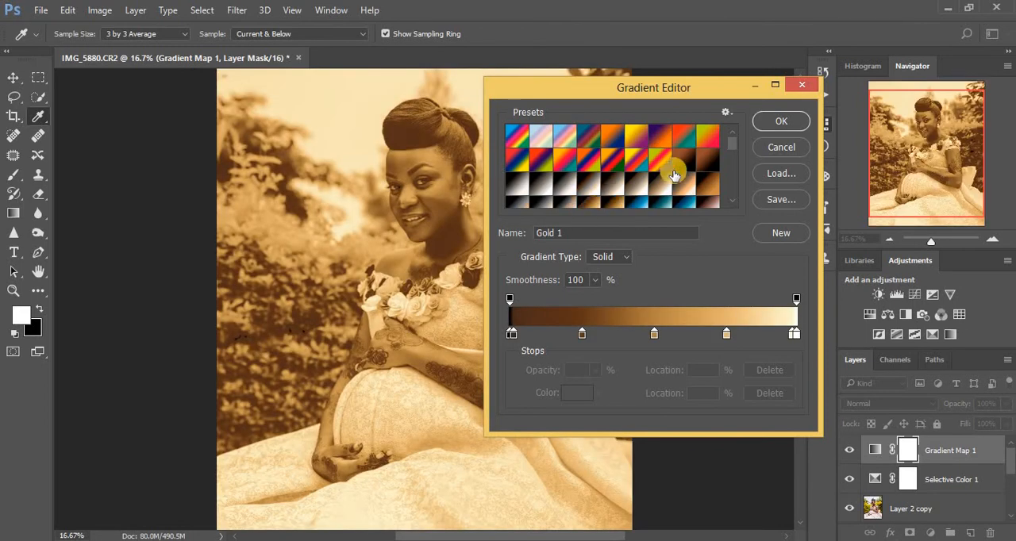
left_click(776, 121)
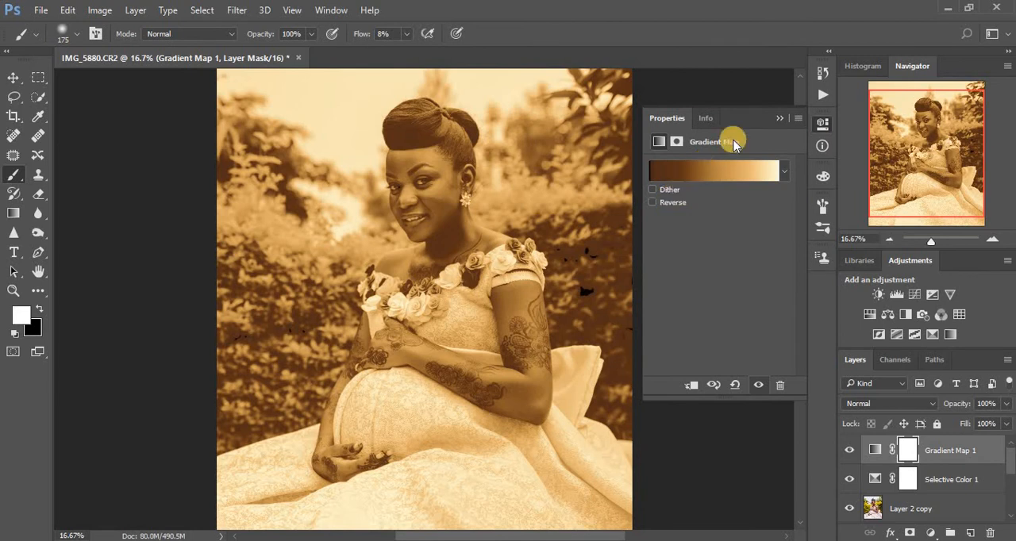
- Blend the Gold 1 gradient map layer in Soft Light mode and lower its opacity for a subtle tone
left_click(779, 117)
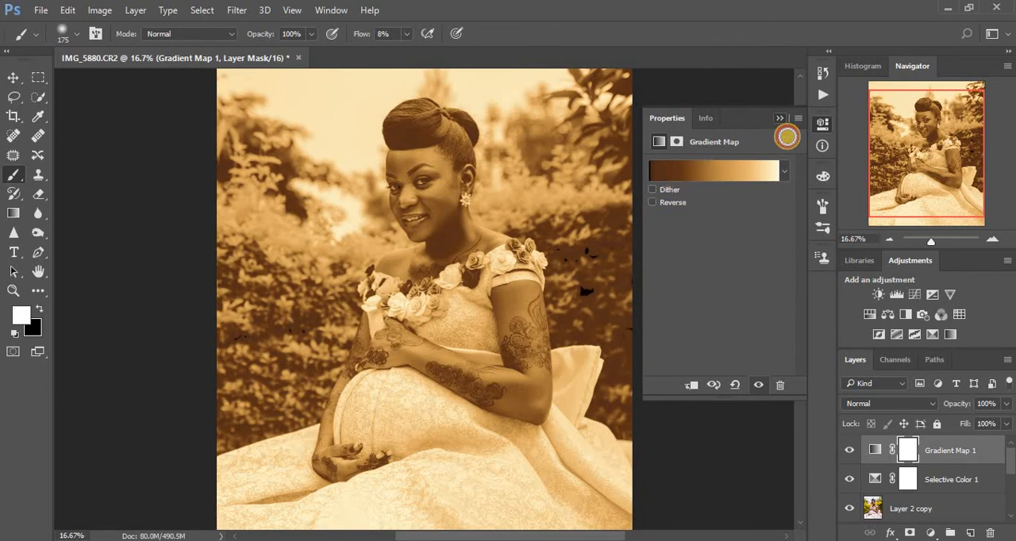
left_click(879, 405)
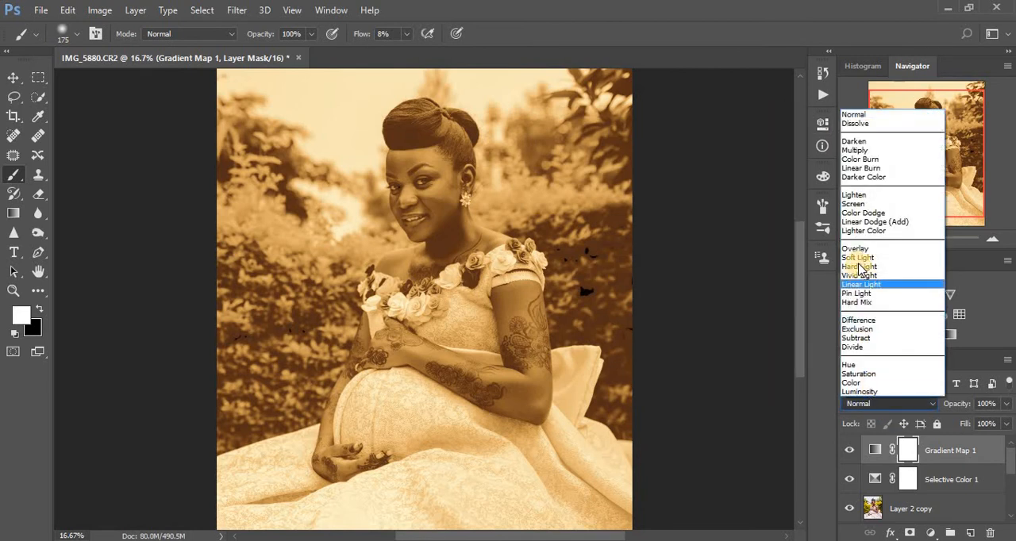
left_click(857, 258)
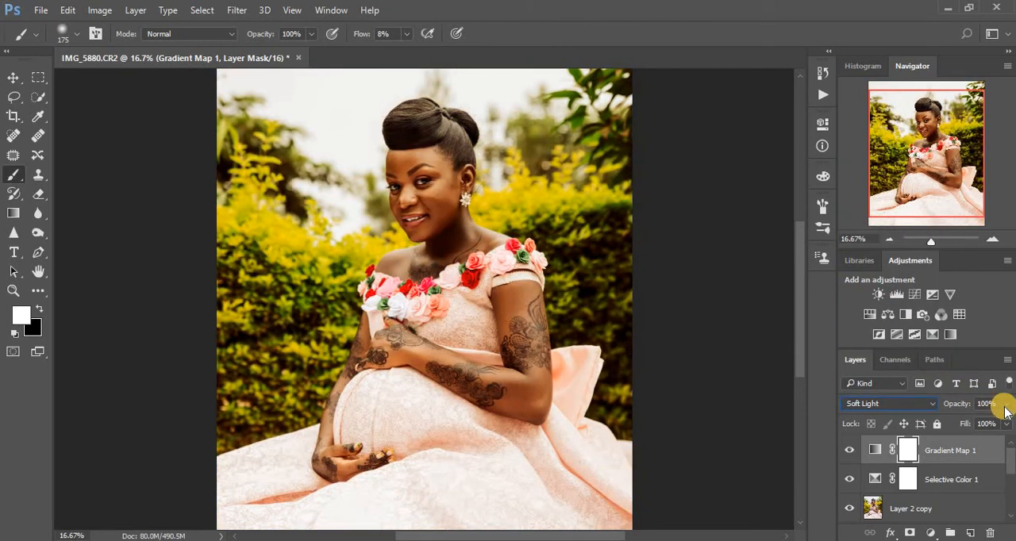
left_click_drag(1006, 407, 942, 428)
- Add a second Gradient Map adjustment layer using the Gold 2 gradient preset
left_click(931, 533)
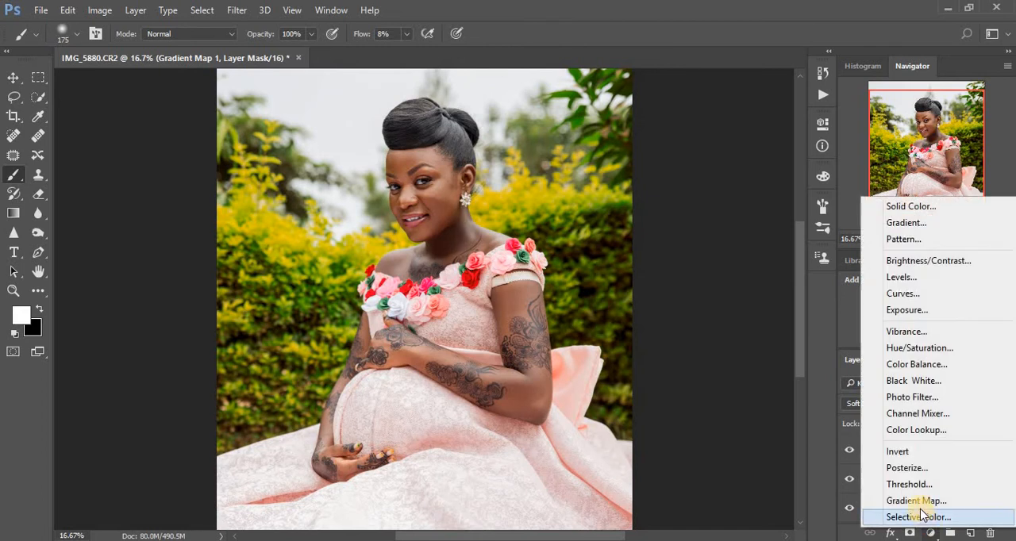
left_click(919, 502)
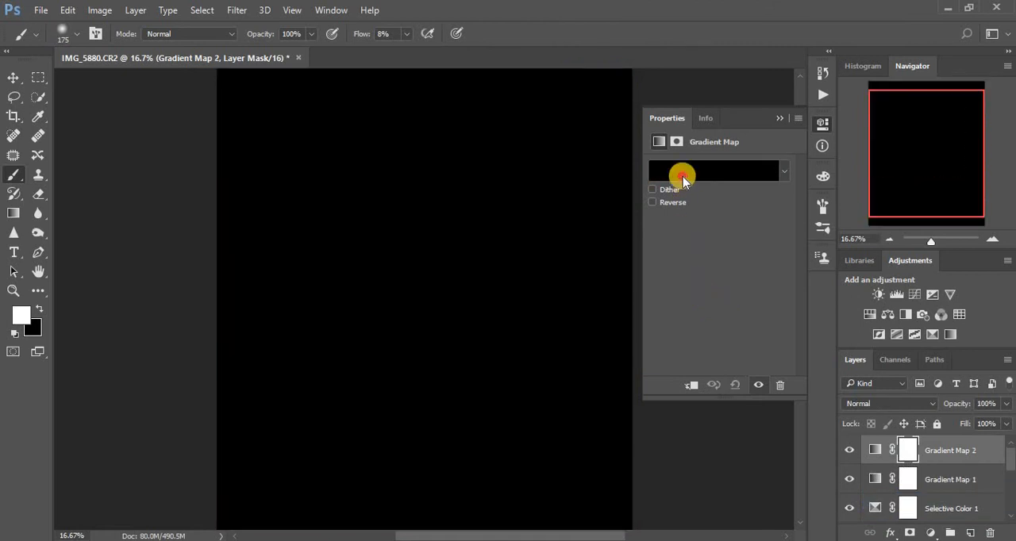
left_click(683, 176)
left_click(609, 202)
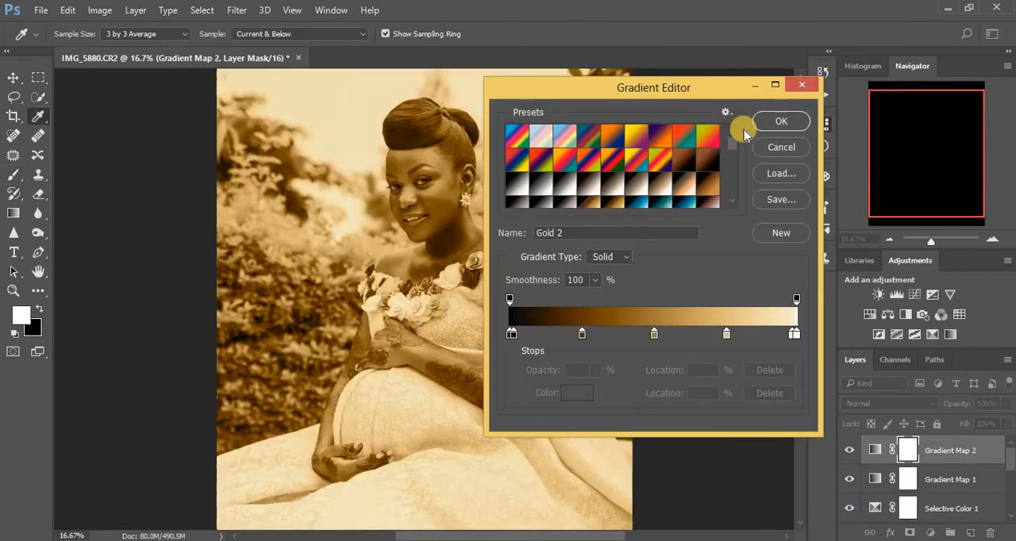
left_click(780, 120)
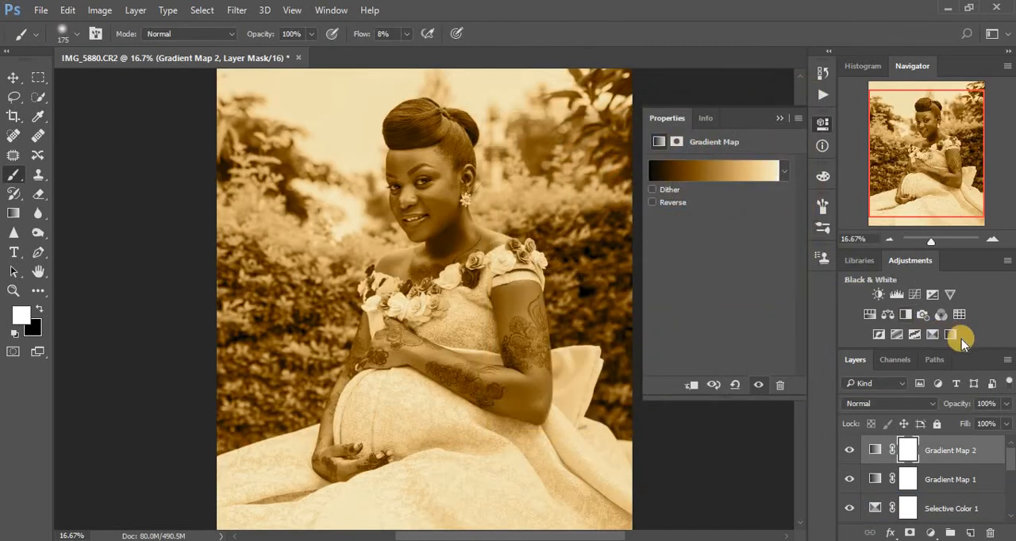
- Blend the Gold 2 gradient map layer in Soft Light mode at 21% opacity
left_click(908, 405)
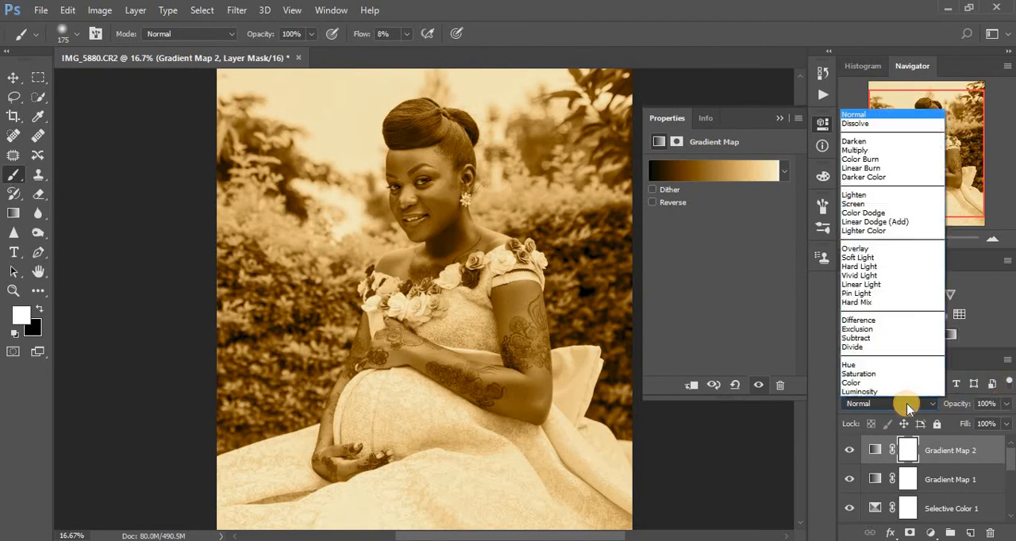
left_click(857, 258)
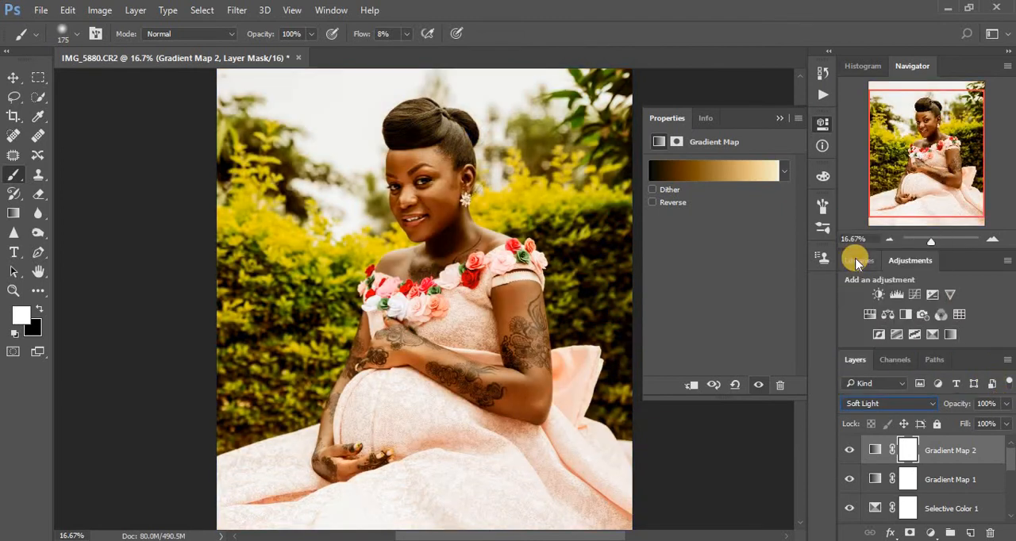
left_click(826, 176)
left_click(1006, 404)
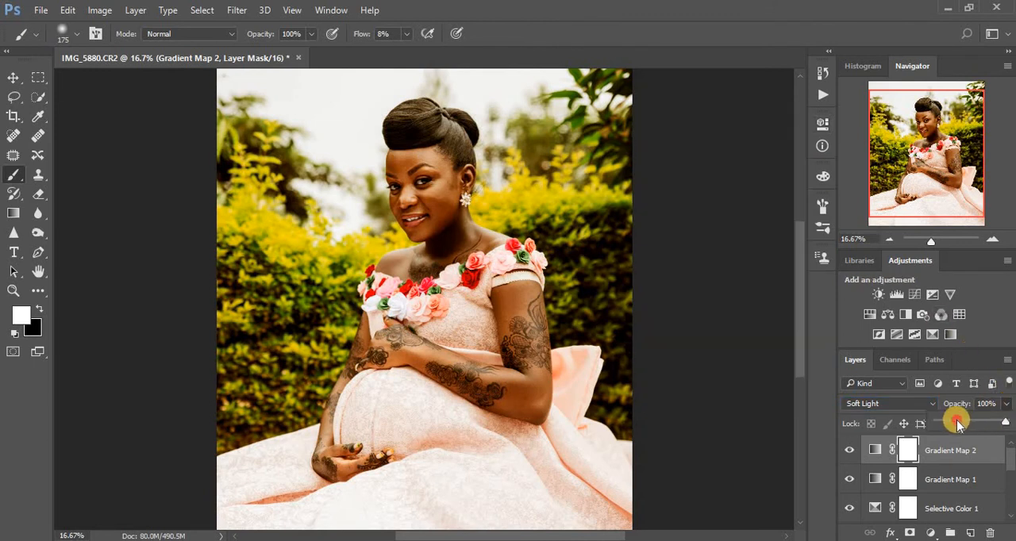
left_click_drag(959, 425, 953, 426)
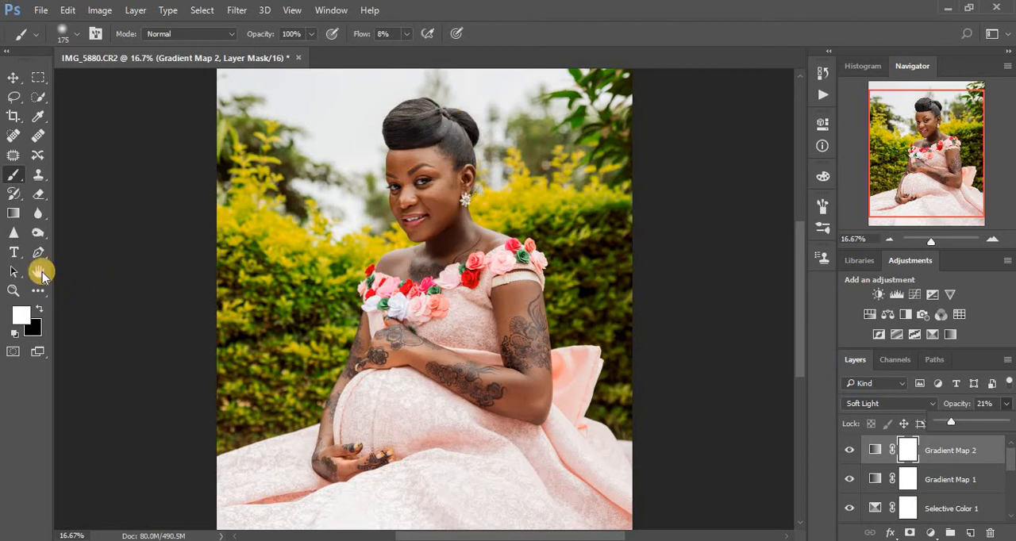
- Activate the Burn tool, stamp all visible layers into a new merged layer and duplicate that layer
left_click(37, 234)
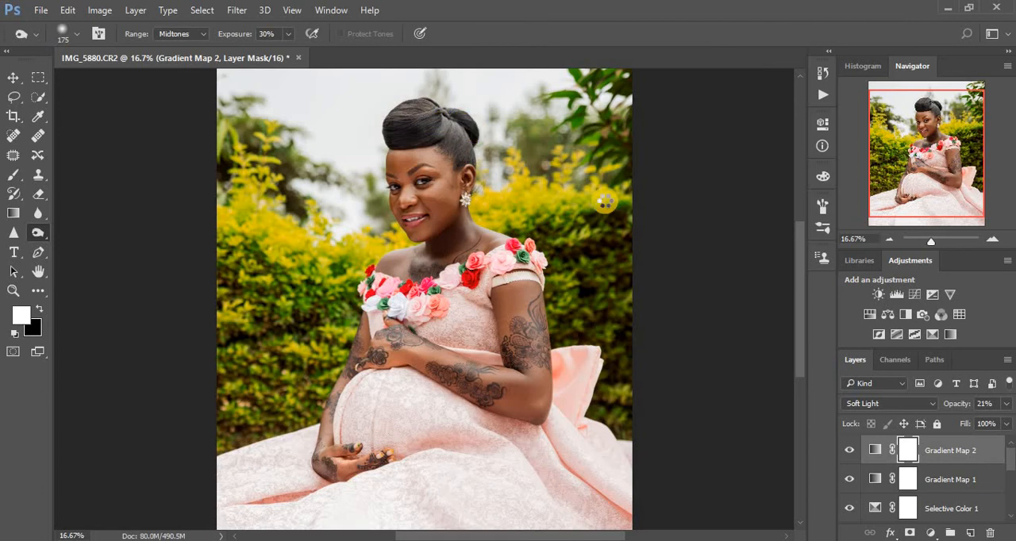
key("ctrl+shift+alt+e")
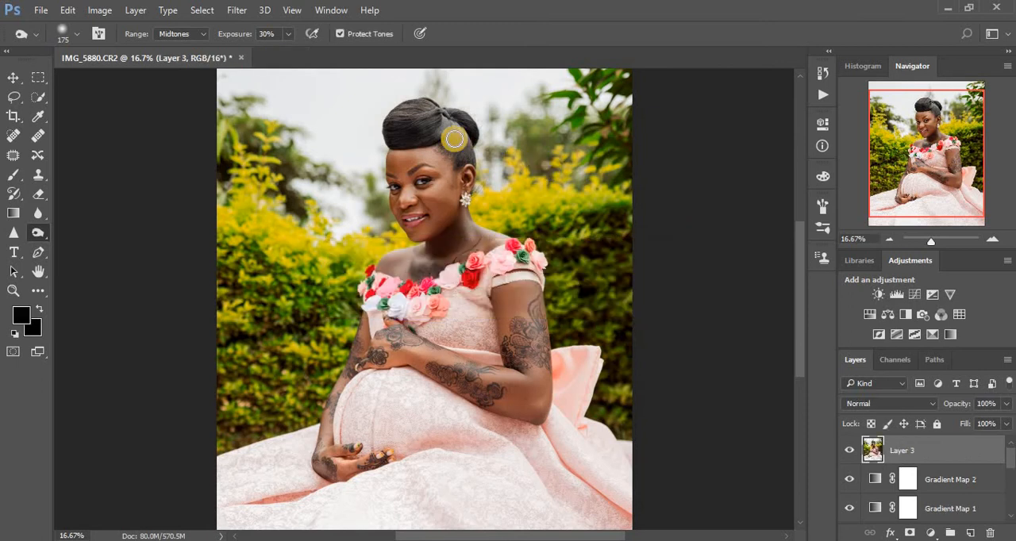
key("ctrl+j")
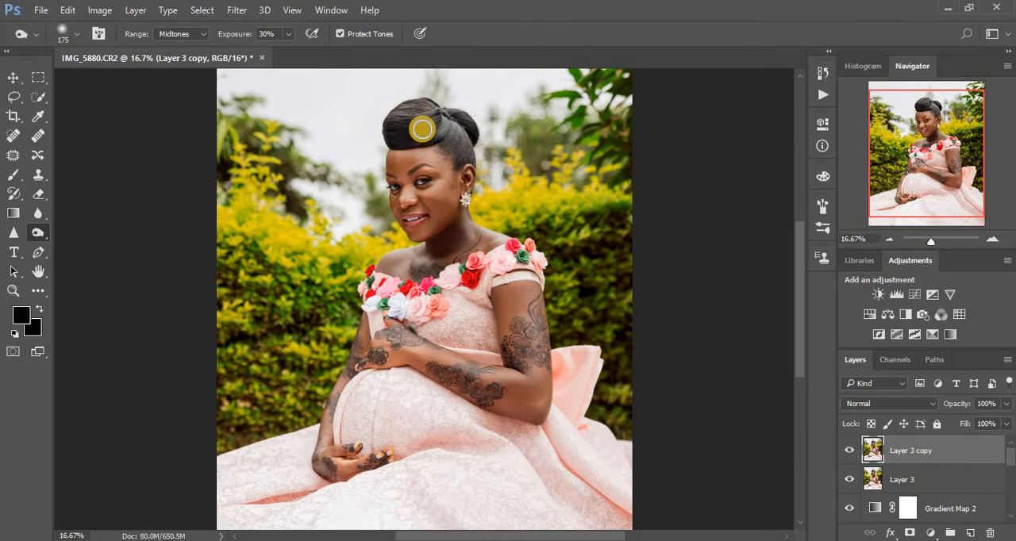
- Burn the woman's hair in the midtones at 30% exposure on the duplicate layer and compare before and after
mouse_move(422, 130)
left_mouse_down()
mouse_move(402, 118)
mouse_move(430, 110)
mouse_move(415, 117)
mouse_move(465, 143)
mouse_move(436, 114)
mouse_move(399, 114)
mouse_move(428, 108)
mouse_move(454, 120)
mouse_move(462, 150)
mouse_move(447, 122)
mouse_move(420, 108)
mouse_move(399, 118)
left_mouse_up()
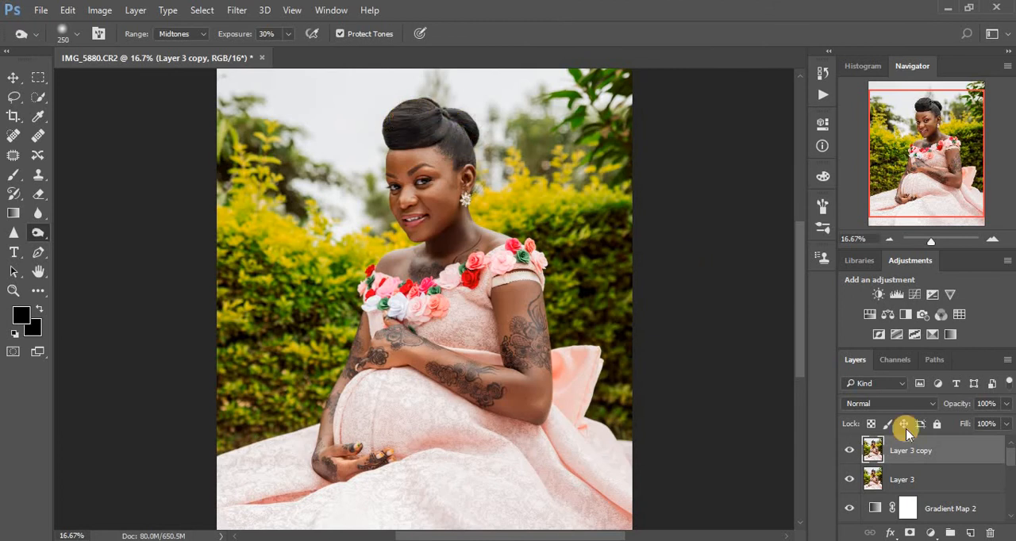
left_click(849, 454)
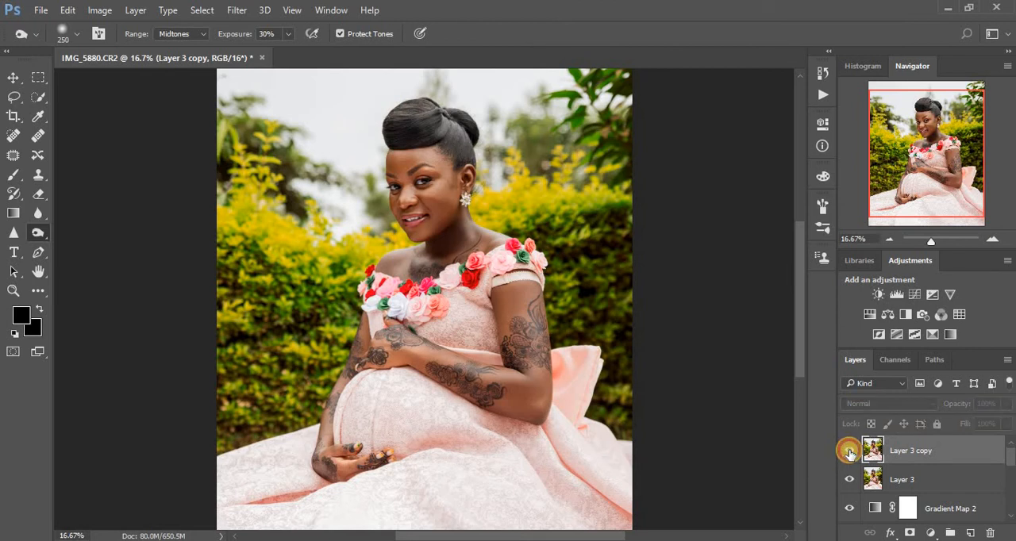
left_click(849, 454)
left_click(850, 453)
left_click(849, 453)
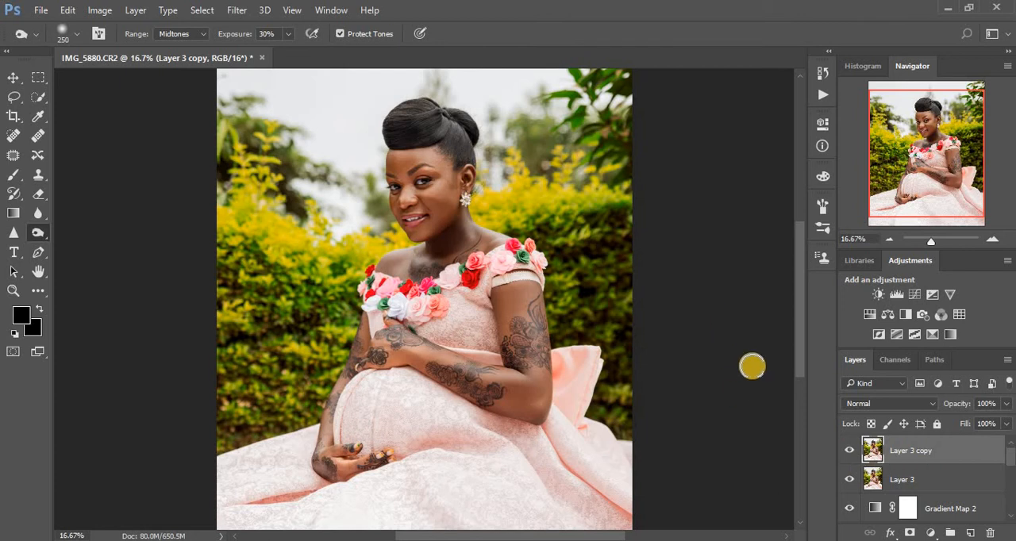
- Open the Camera Raw filter on the duplicate layer and shift the HSL hues to Yellows +29 and Greens +46
left_click(239, 9)
left_click(293, 96)
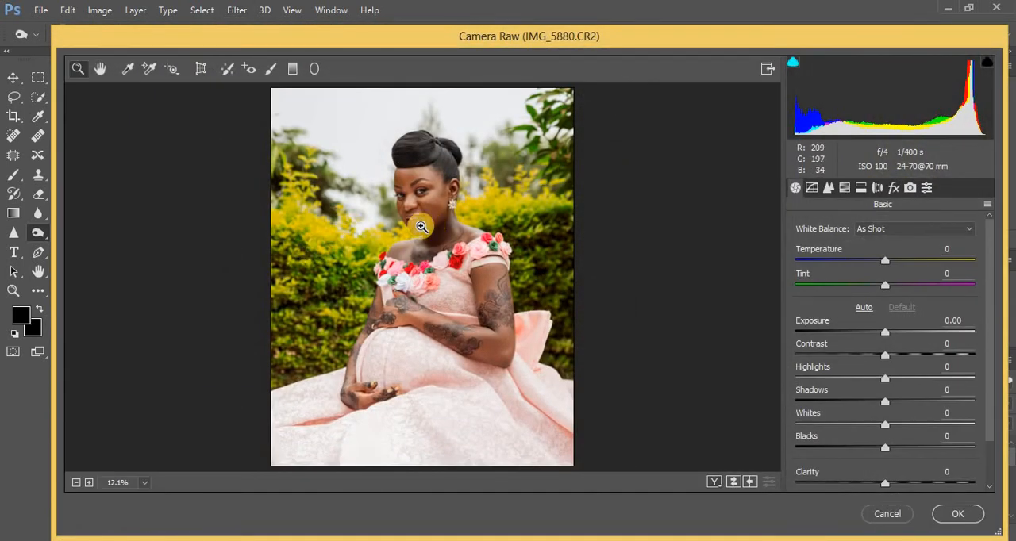
left_click(845, 193)
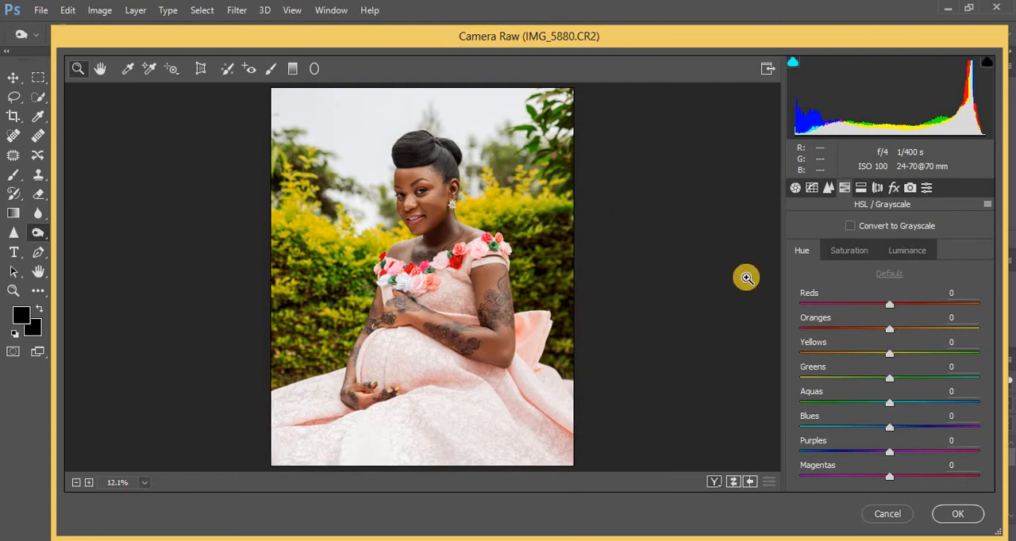
mouse_move(903, 355)
left_mouse_down()
mouse_move(914, 381)
mouse_move(932, 382)
mouse_move(914, 355)
left_mouse_up()
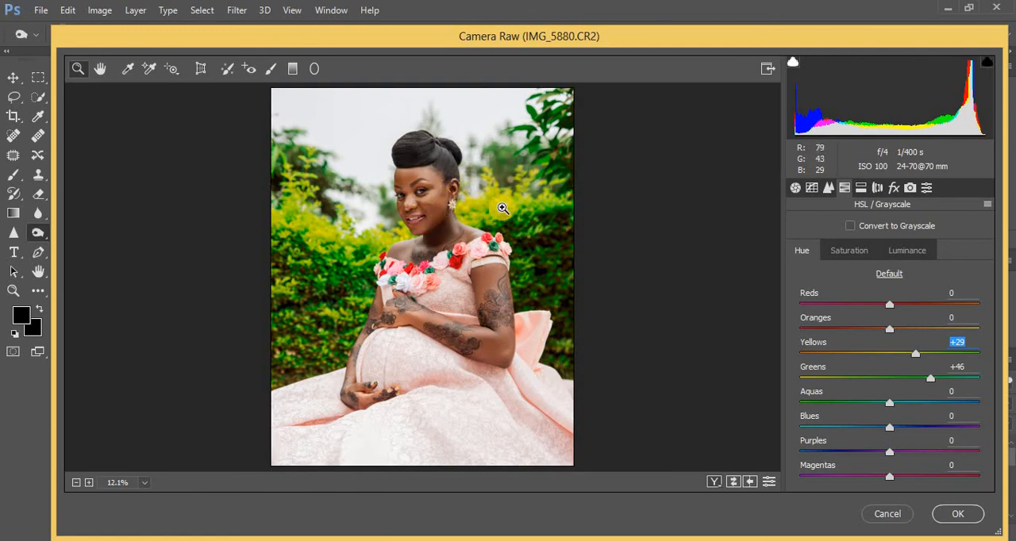
- Raise Shadows to +22 in the Basic adjustments and apply the Camera Raw filter
left_click(794, 187)
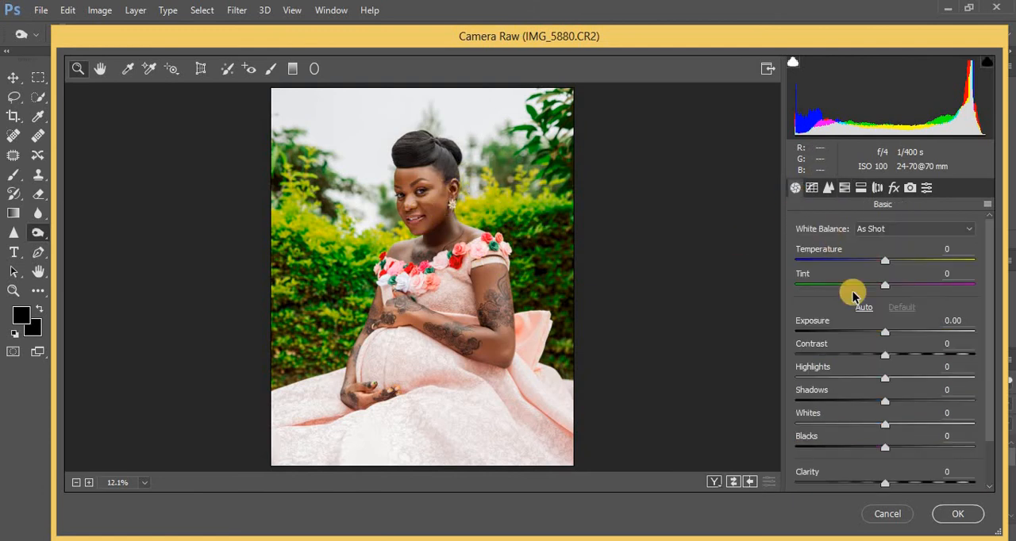
left_click_drag(897, 405, 906, 405)
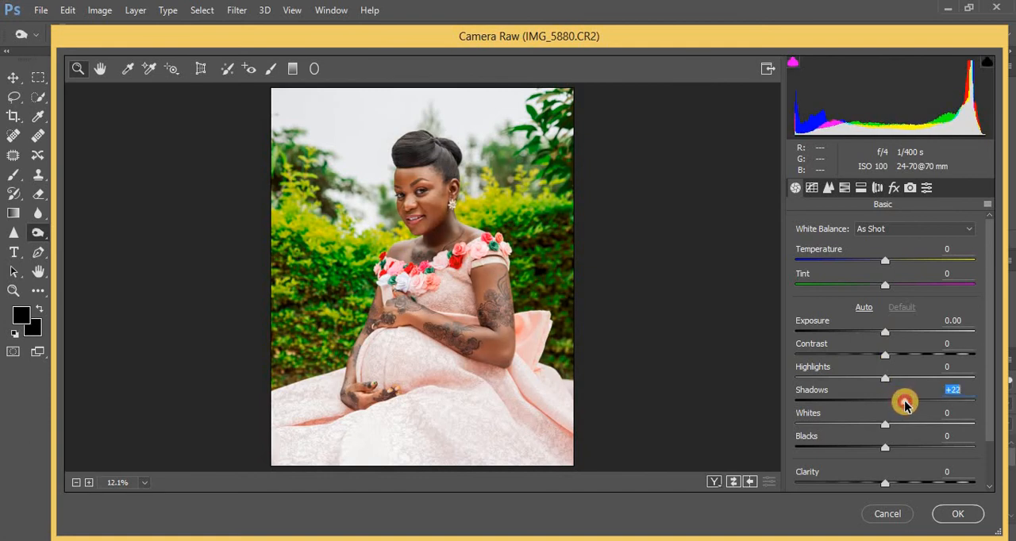
left_click(949, 512)
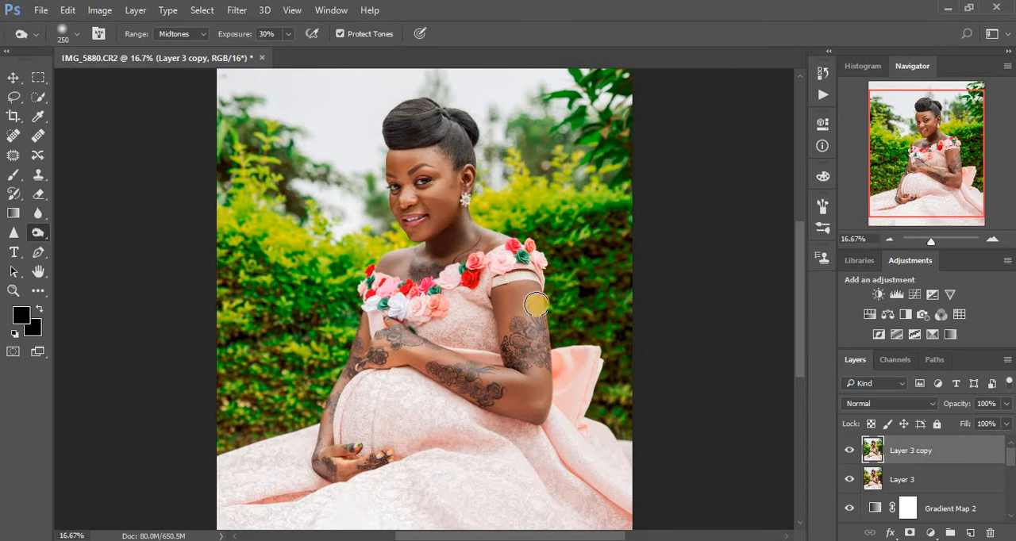
- Select the neck and upper chest skin with the Quick Selection tool, subtracting the excess along the jawline
left_click(38, 97)
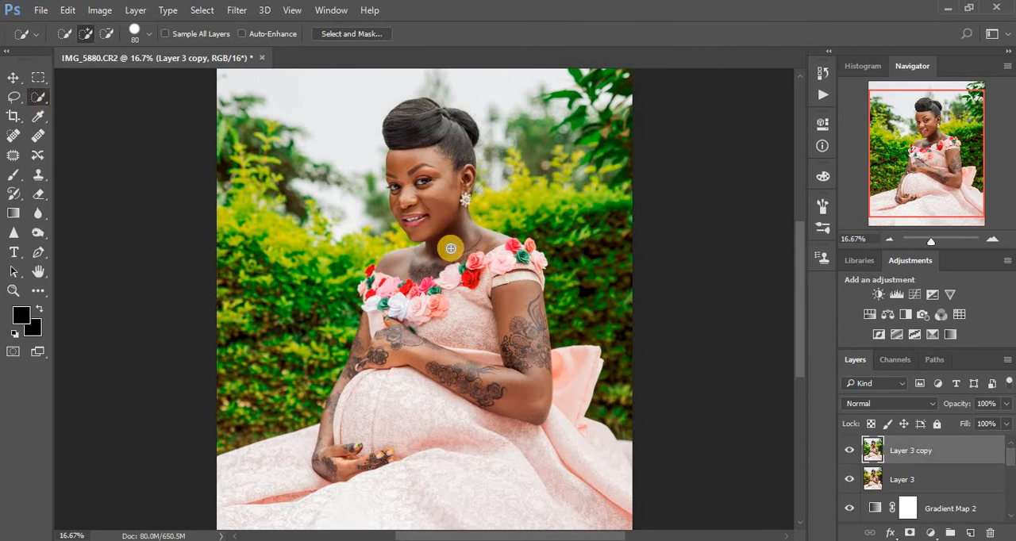
left_click_drag(438, 253, 483, 250)
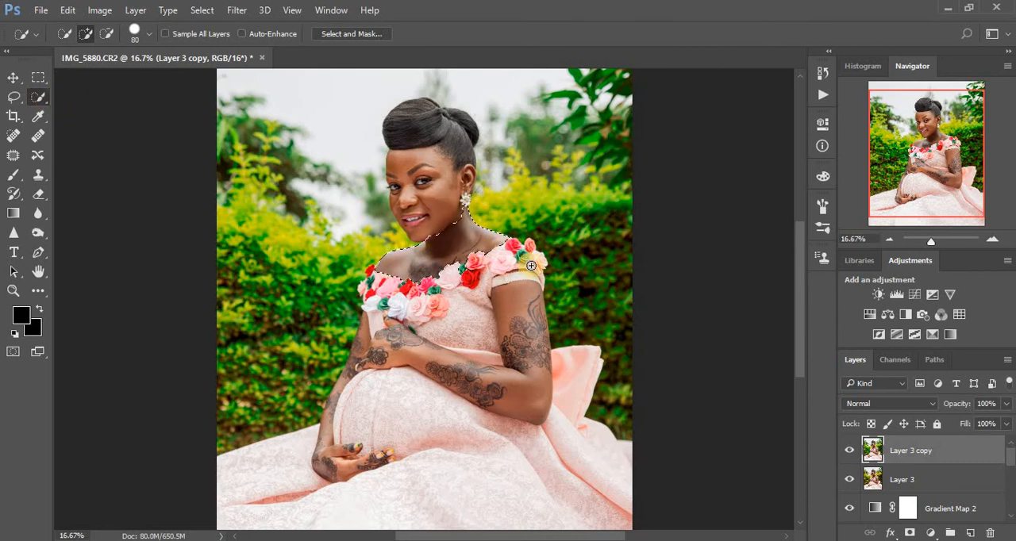
scroll(537, 274, "up", 1)
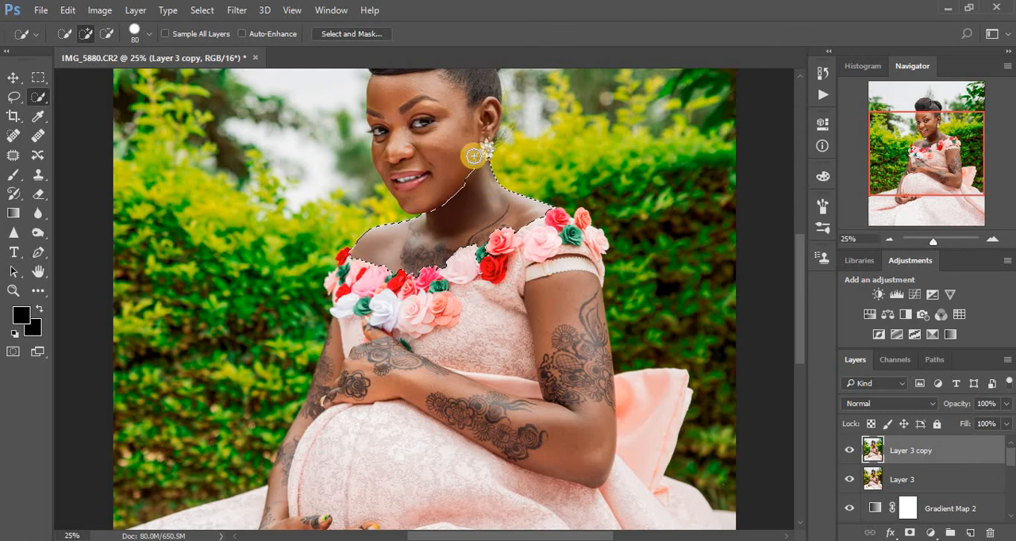
key("alt")
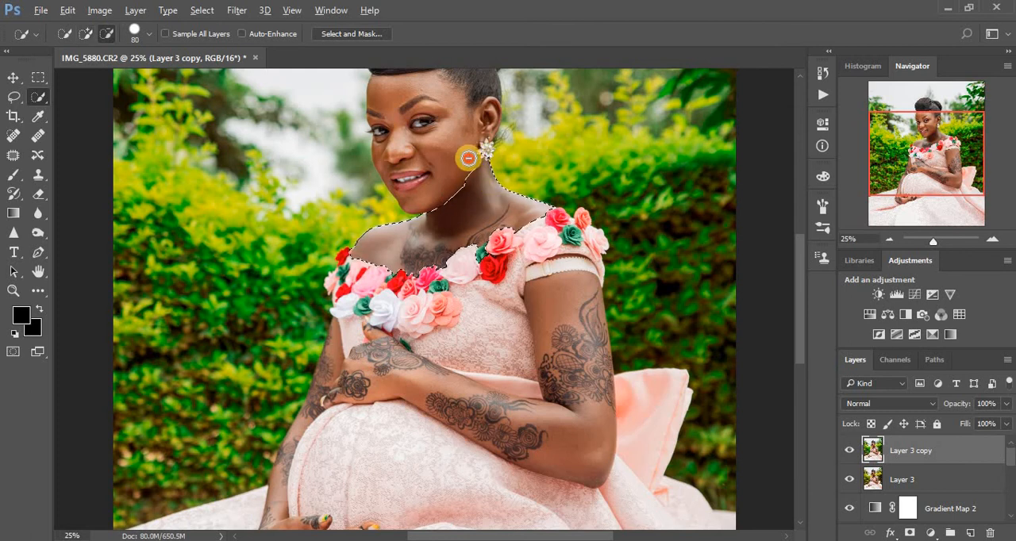
left_click(488, 181, "alt")
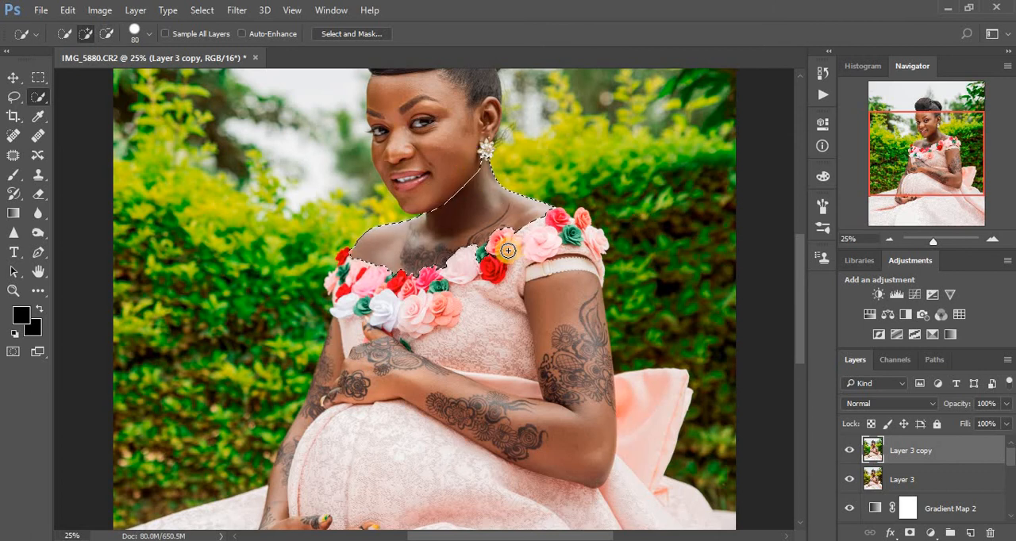
key("alt")
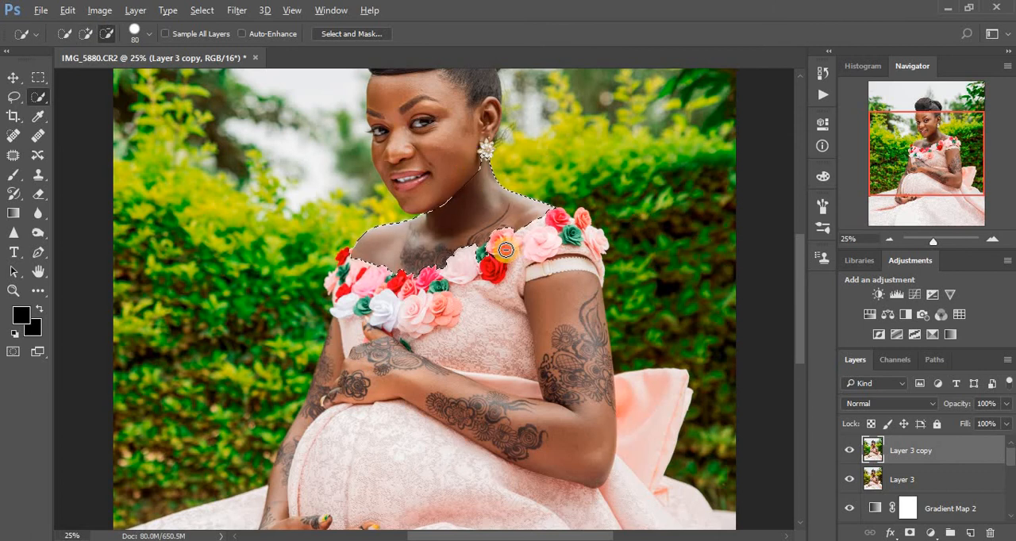
- Add a Selective Color adjustment masked to the neck selection, with Reds at Cyan -26%, Magenta +15% and Yellow +18%
left_click(935, 535)
left_click(780, 521)
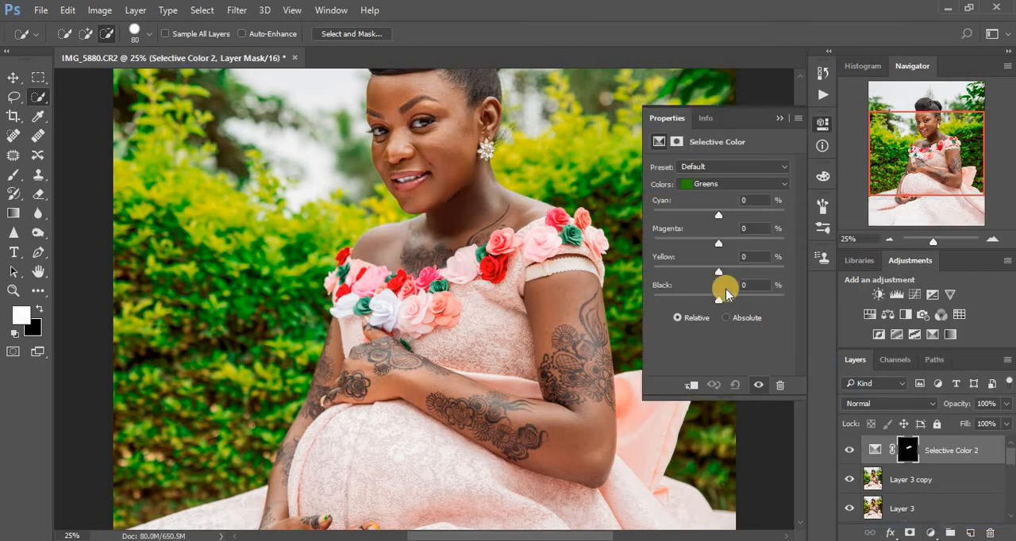
left_click(706, 184)
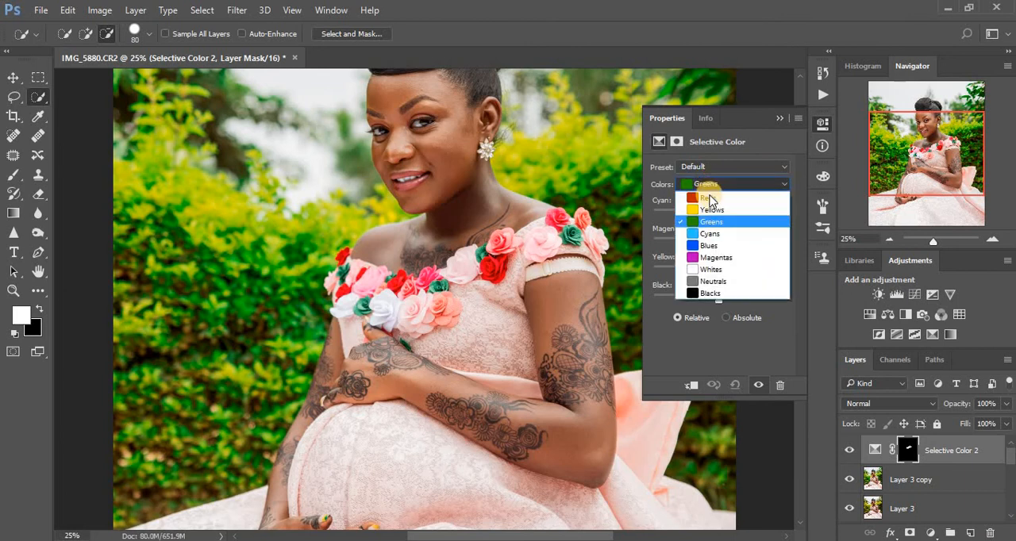
left_click(707, 197)
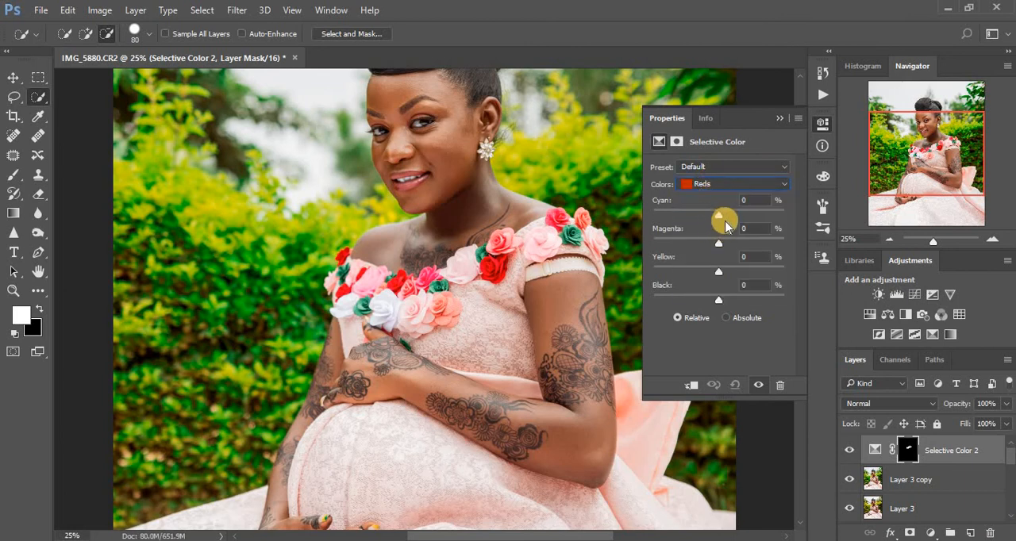
left_click_drag(724, 268, 735, 272)
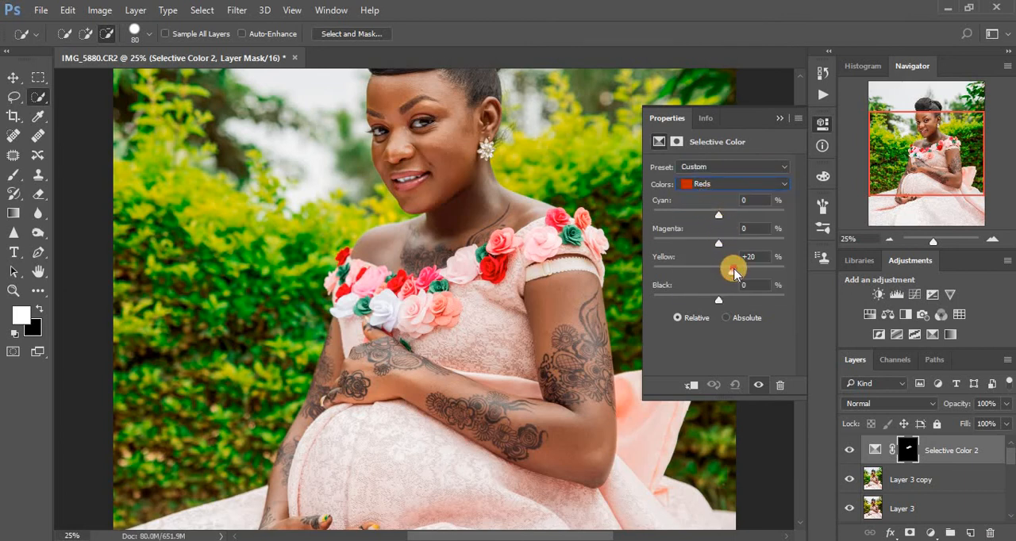
left_click_drag(719, 238, 701, 216)
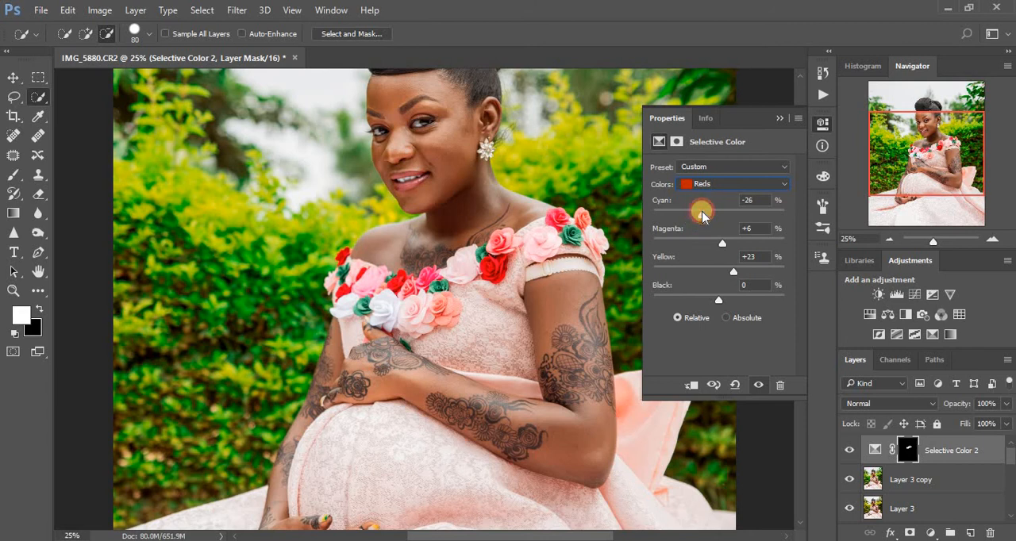
left_click_drag(722, 242, 732, 276)
left_click(735, 272)
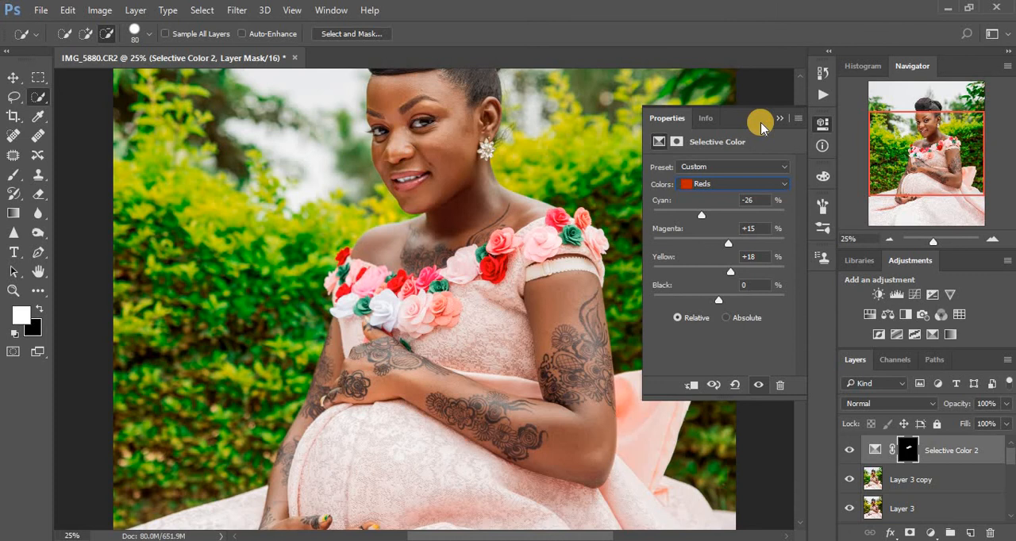
- Lower the Cyan in the Reds of the neck's Selective Color layer to -41%
key("ctrl+minus")
key("ctrl+minus")
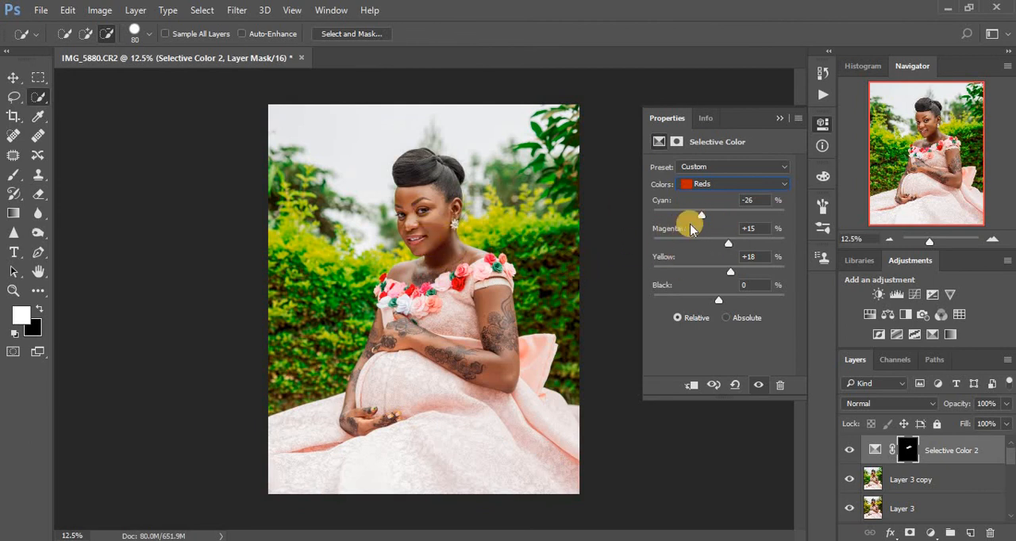
left_click_drag(702, 212, 693, 218)
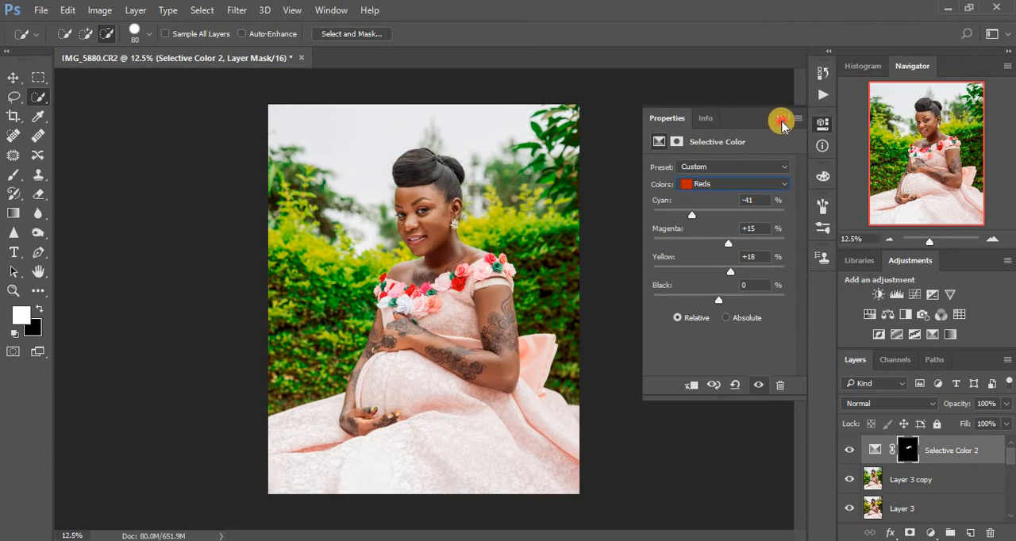
left_click(781, 119)
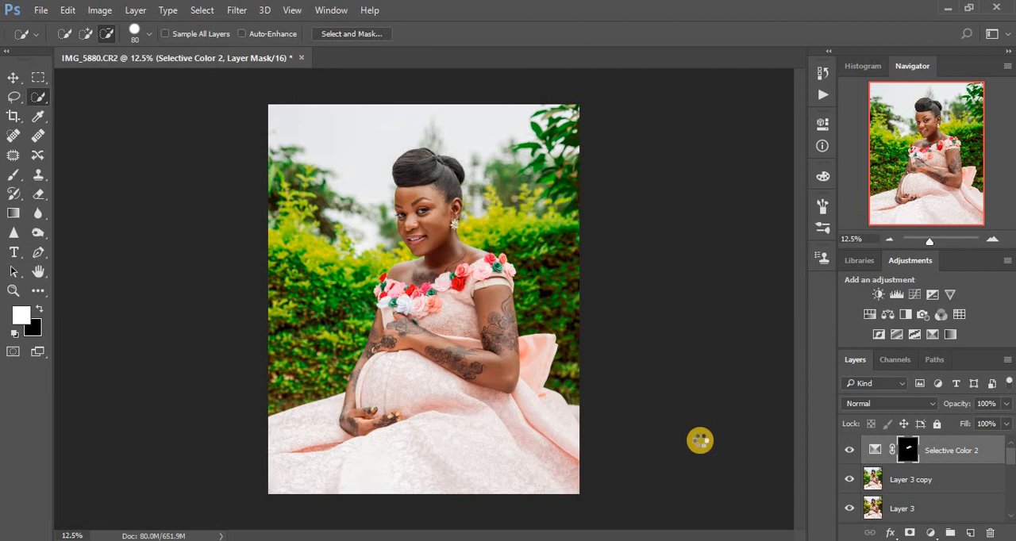
- Stamp the visible layers into a new top layer and add a Curves adjustment with a midtone point at Input 121, Output 144
key("ctrl+shift+alt+e")
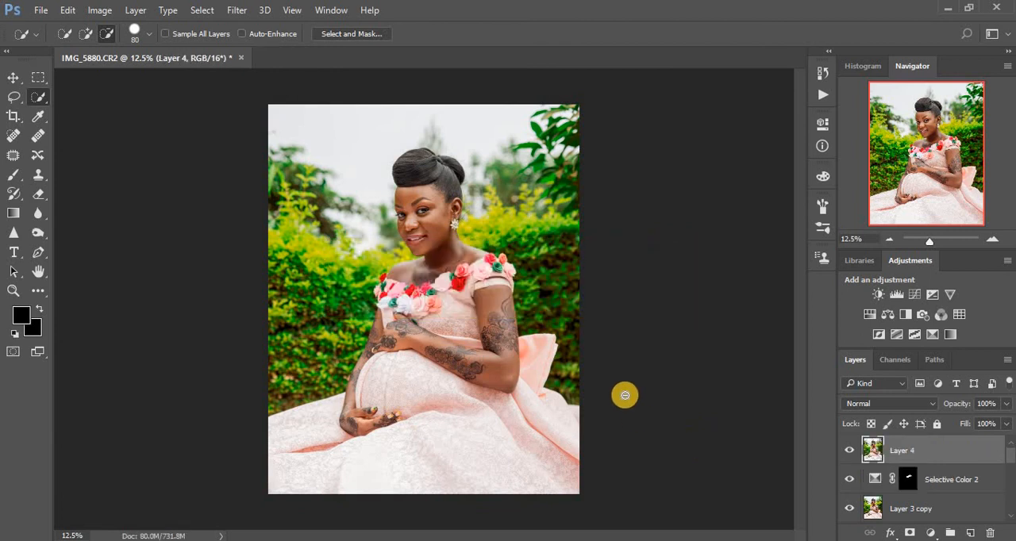
left_click(931, 533)
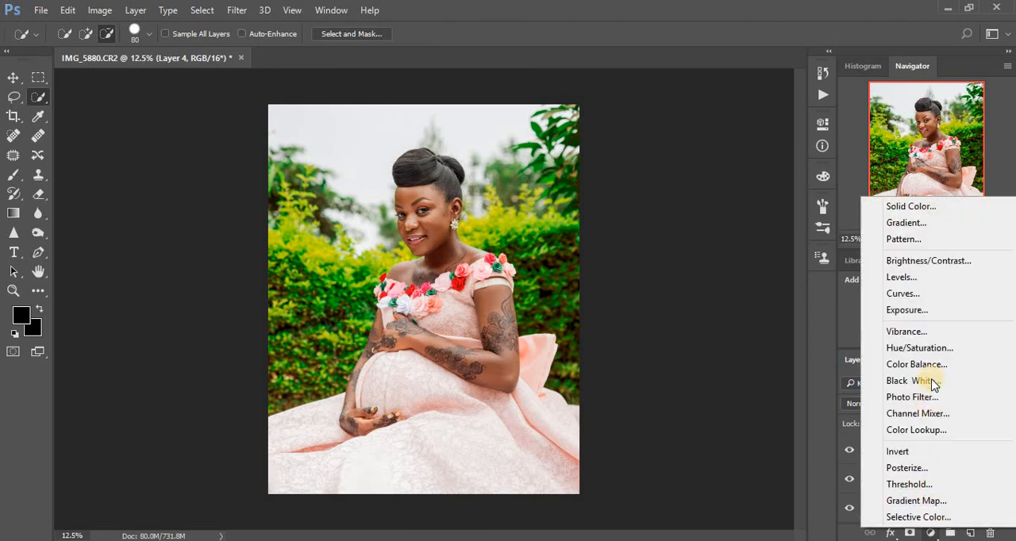
left_click(900, 294)
left_click_drag(734, 249, 730, 244)
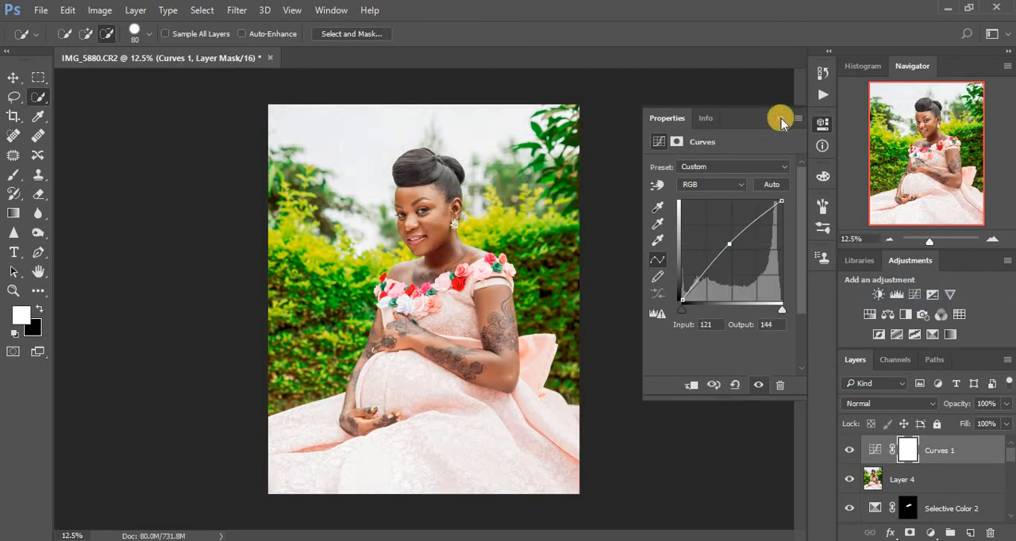
left_click(779, 118)
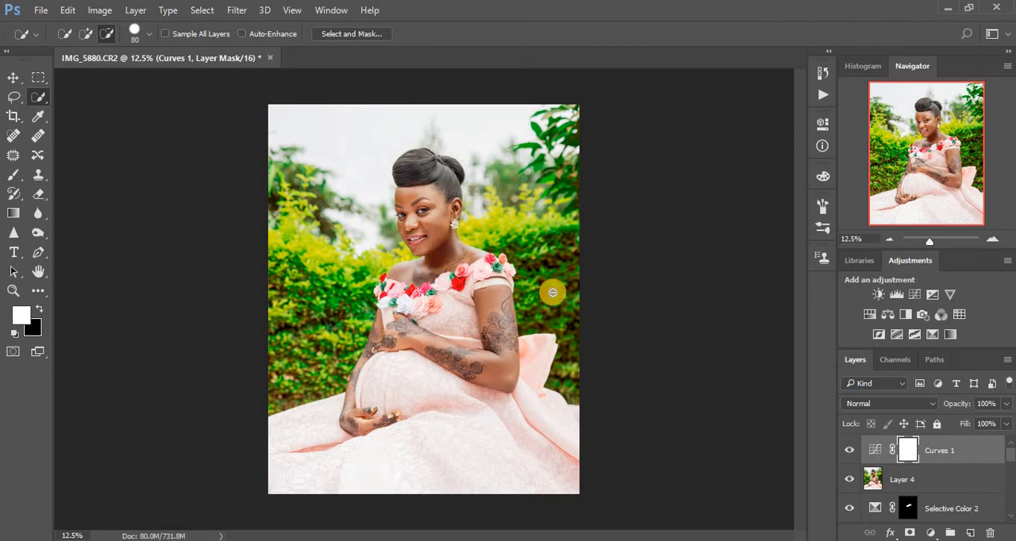
- Invert the Curves mask to black and paint the shadowed neck in white with a soft 175 px brush at 13% Flow
key("ctrl+i")
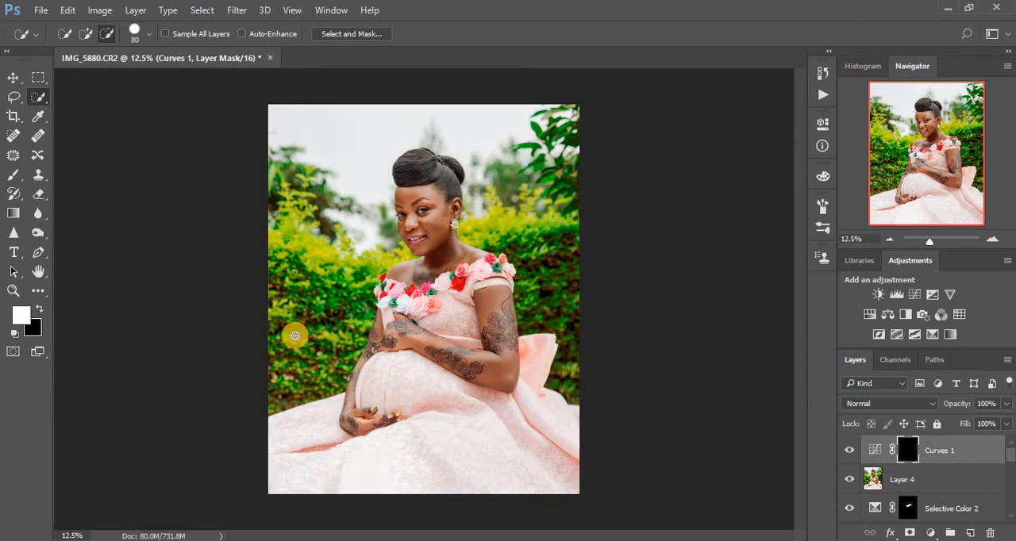
left_click(15, 175)
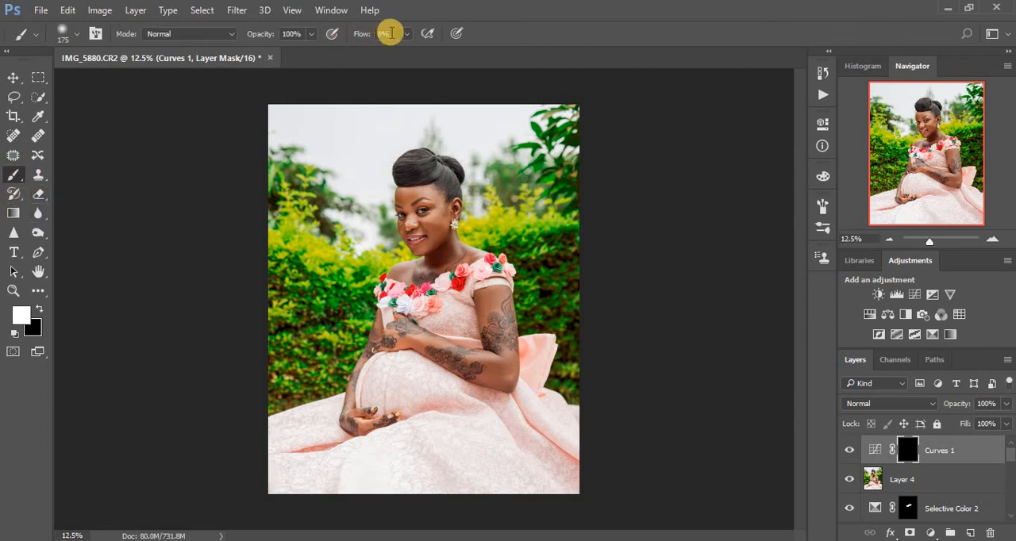
left_click_drag(408, 40, 411, 52)
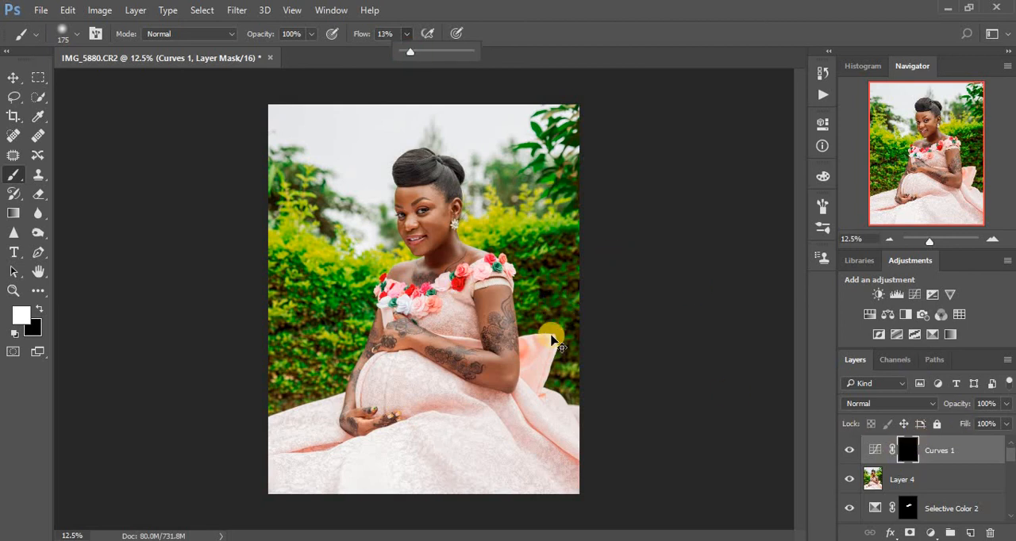
key("ctrl+plus")
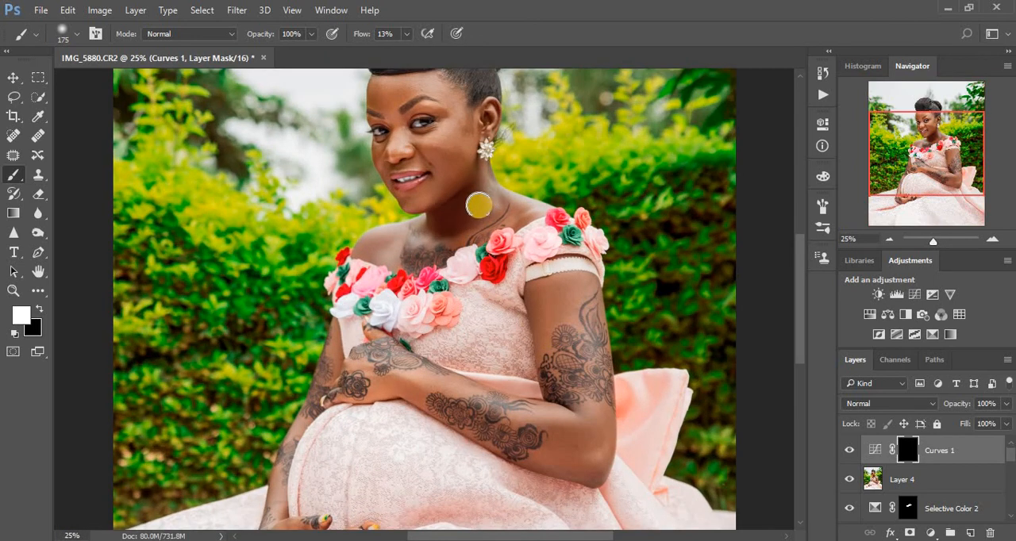
mouse_move(485, 201)
left_mouse_down()
mouse_move(437, 227)
mouse_move(481, 175)
mouse_move(433, 224)
mouse_move(442, 217)
left_mouse_up()
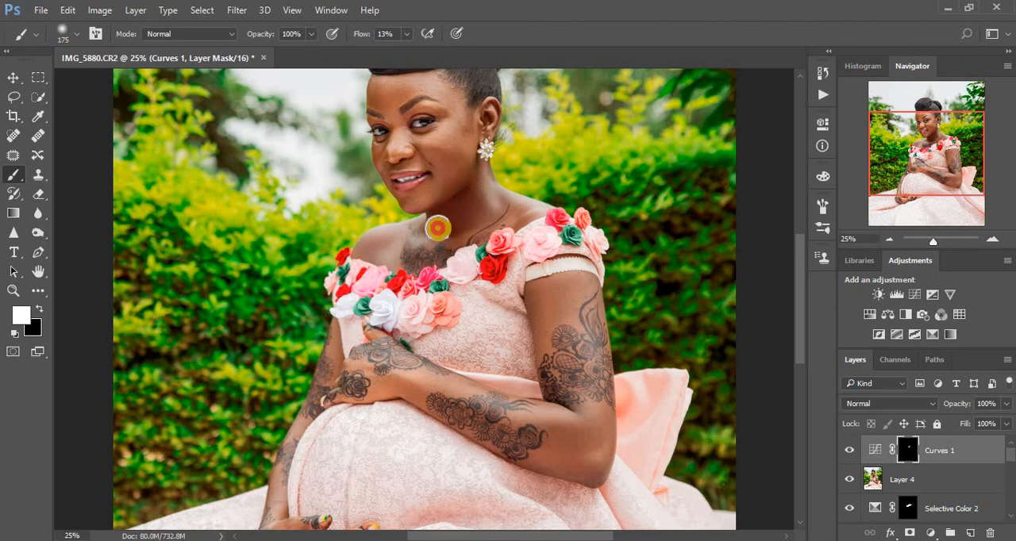
- Compare the neck with and without the Curves brightening, both close up and on the whole portrait
left_click(850, 450)
left_click(850, 450)
left_click(849, 450)
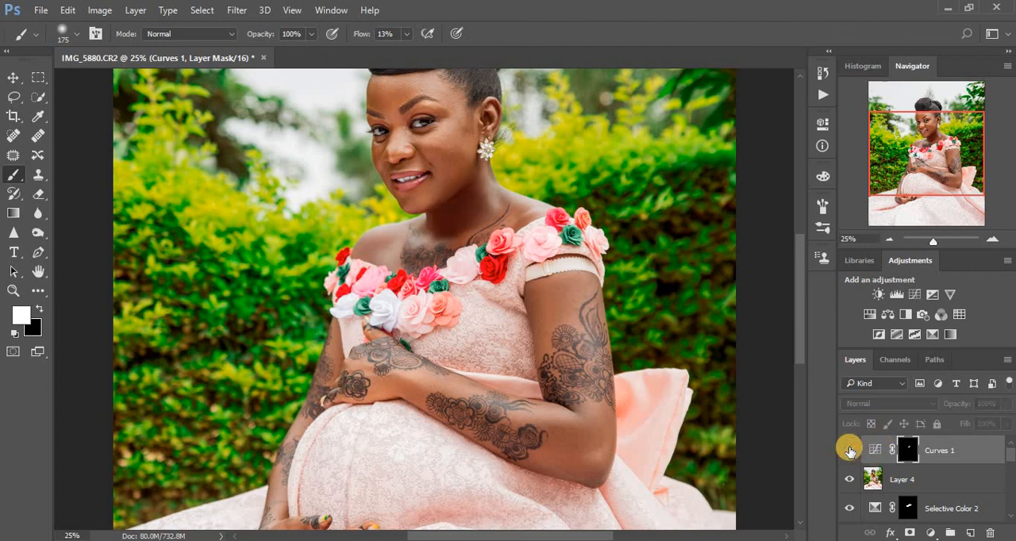
left_click(849, 450)
key("ctrl+minus")
key("ctrl+minus")
key("ctrl+minus")
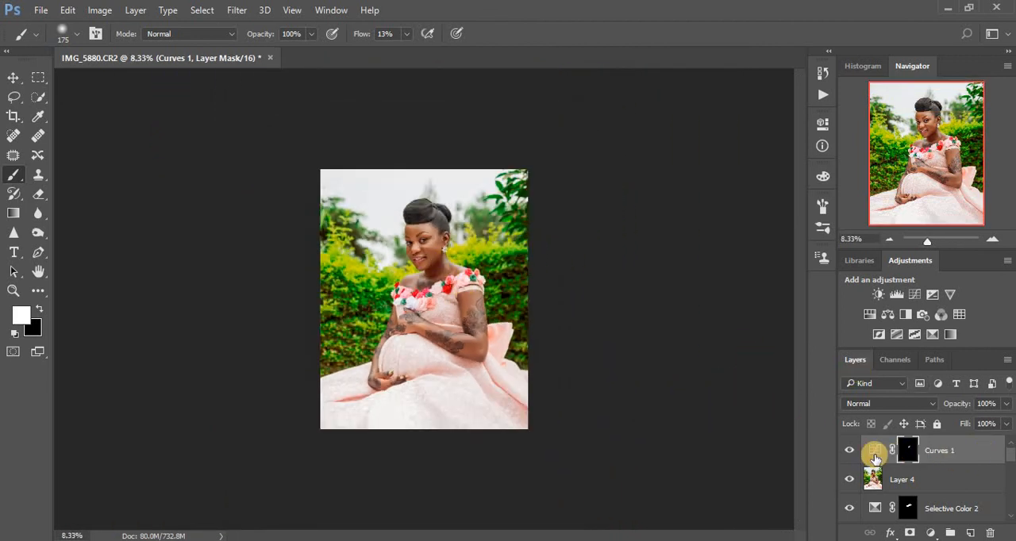
left_click(850, 451)
left_click(849, 451)
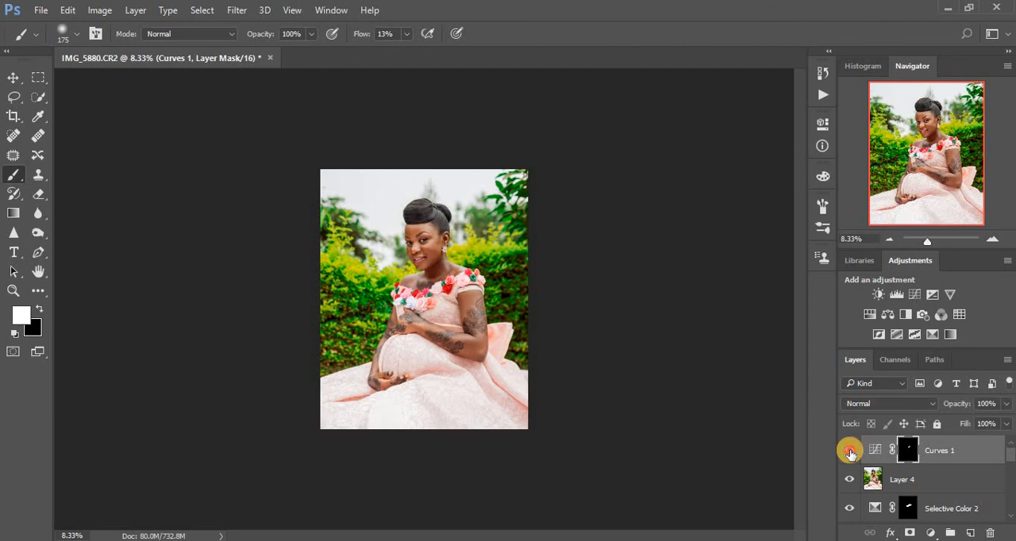
left_click(849, 451)
left_click(849, 451)
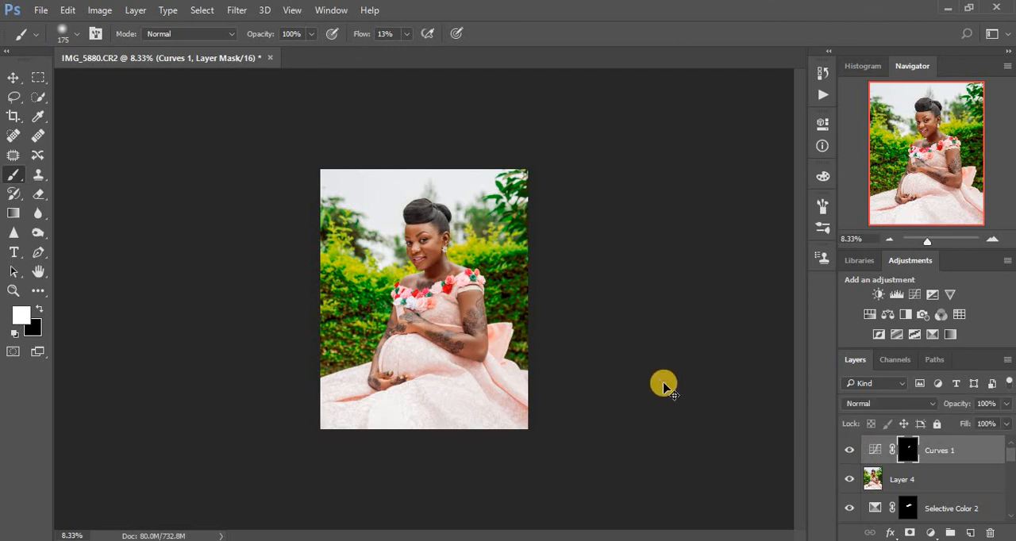
- Group all the retouching and adjustment layers above the Background, from the Curves layer down to Layer 1
key("ctrl+plus")
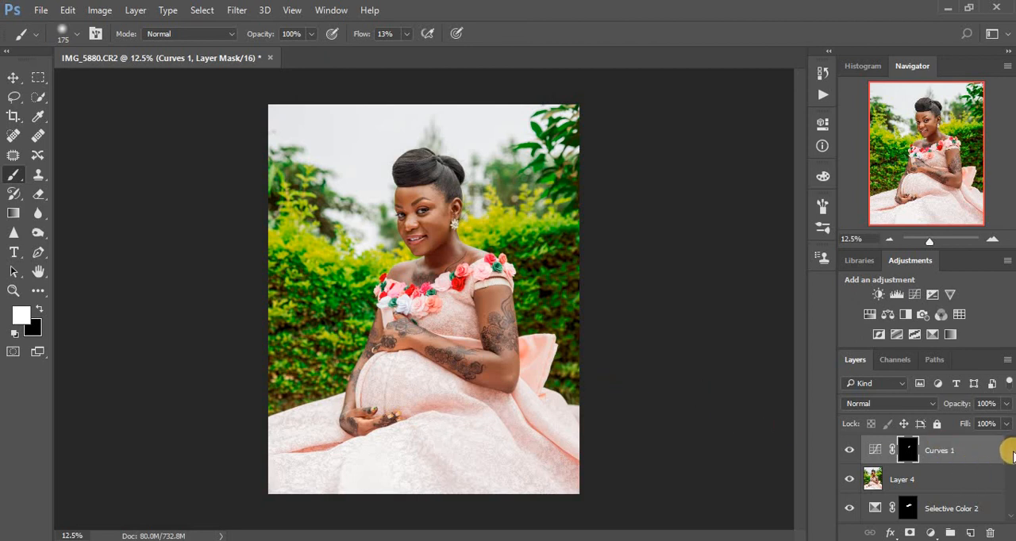
left_click_drag(1006, 467, 1010, 502)
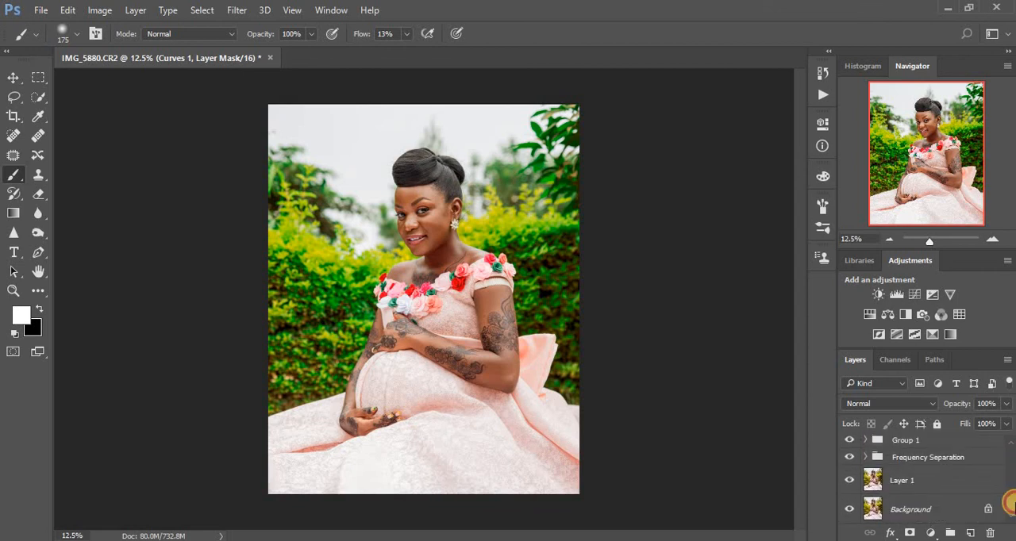
left_click(943, 481)
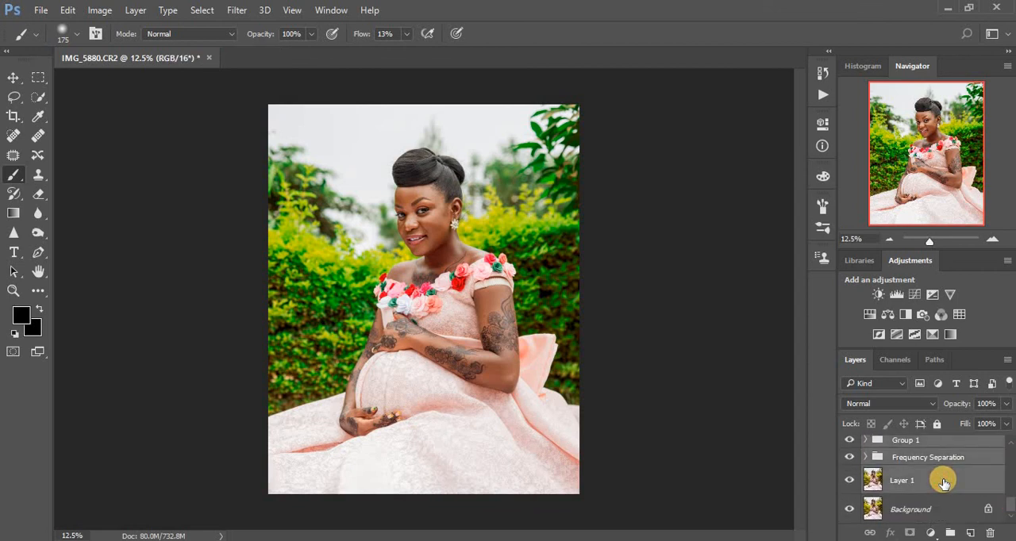
key("ctrl+g")
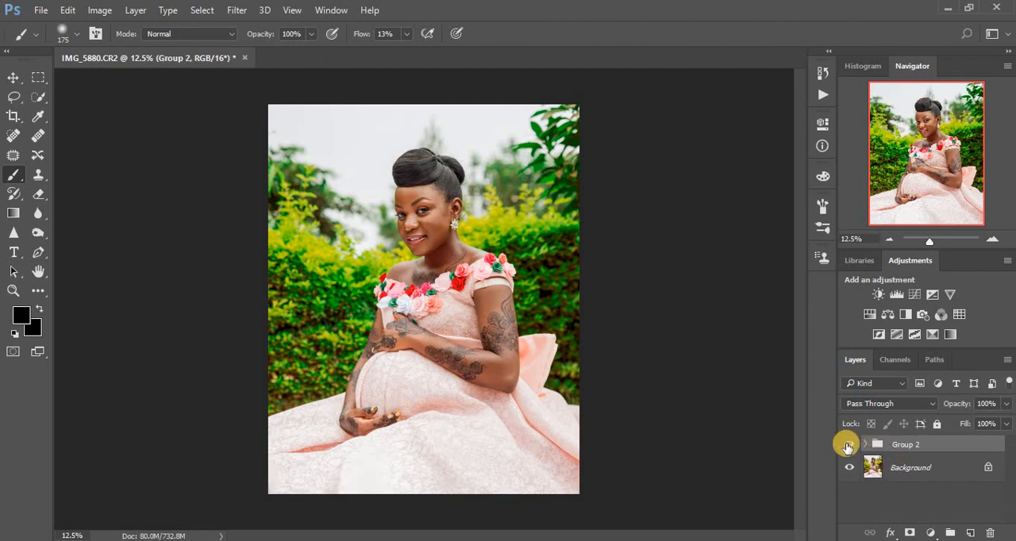
- Compare the original photo with the finished retouch by switching the visibility of the grouped layers
left_click(847, 447)
left_click(847, 447)
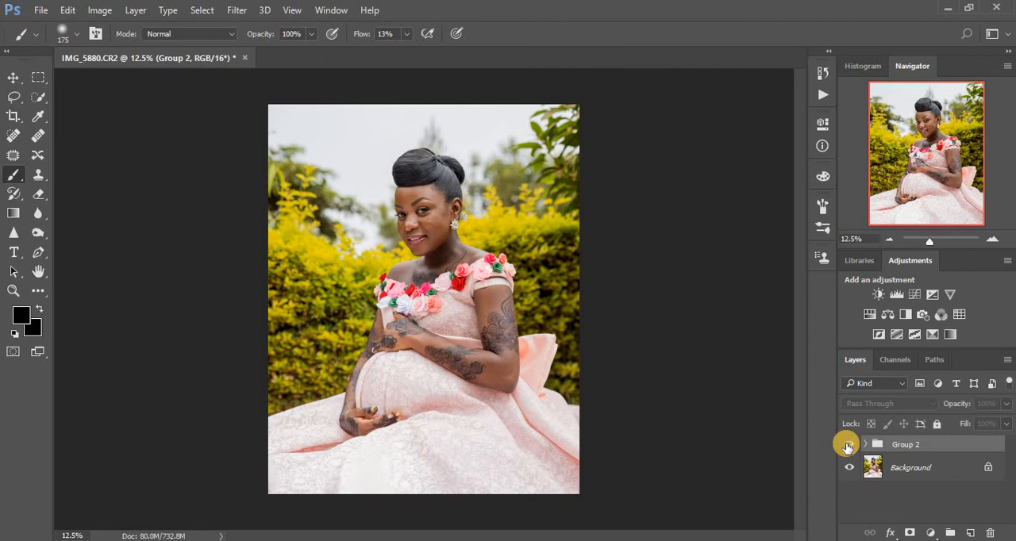
left_click(848, 447)
left_click(847, 447)
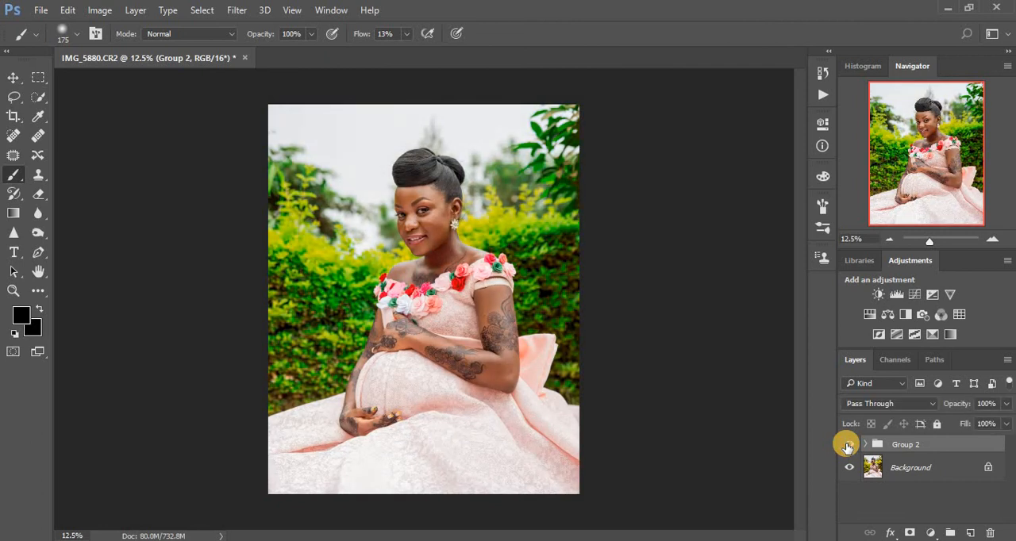
left_click(847, 447)
left_click(847, 447)
left_click(847, 445)
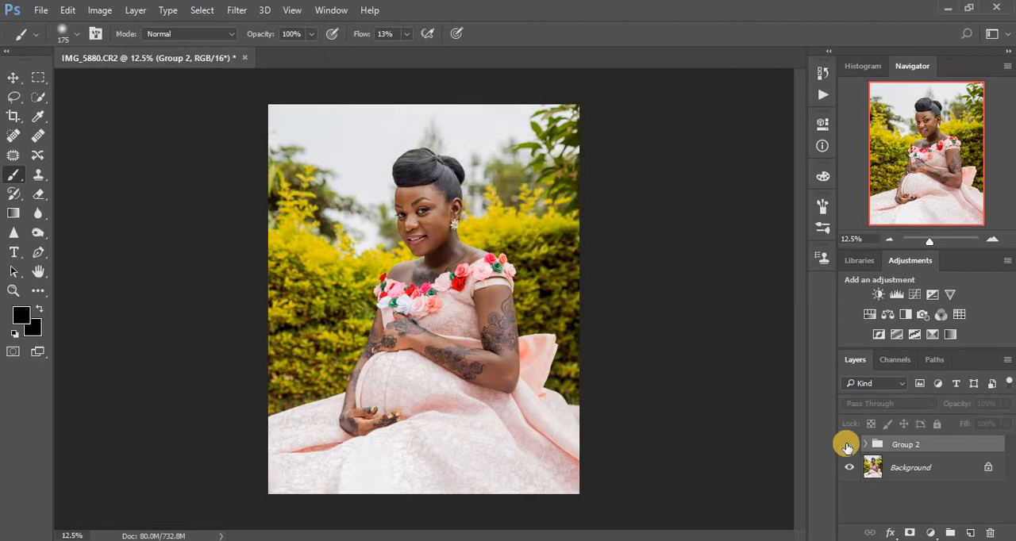
left_click(847, 445)
left_click(847, 445)
left_click(847, 445)
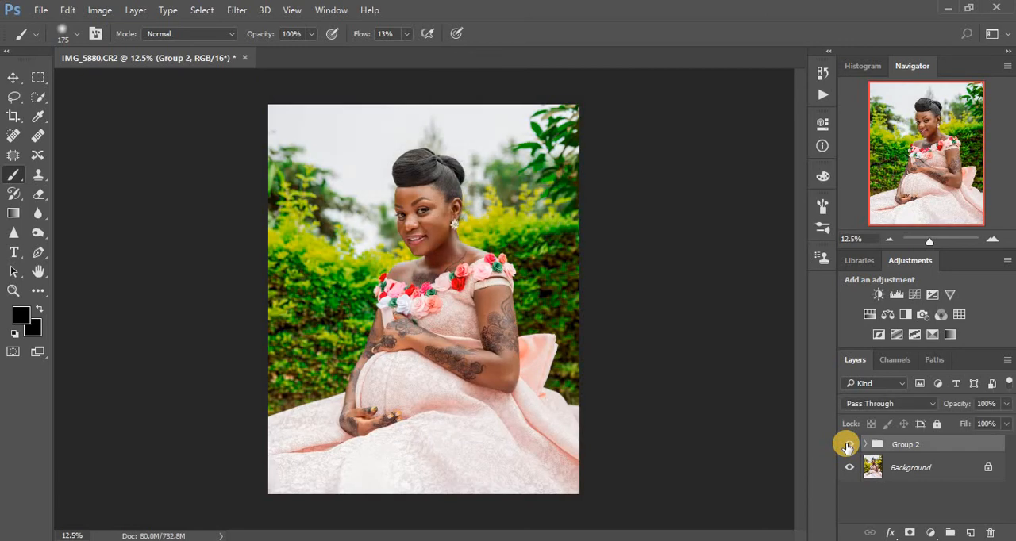